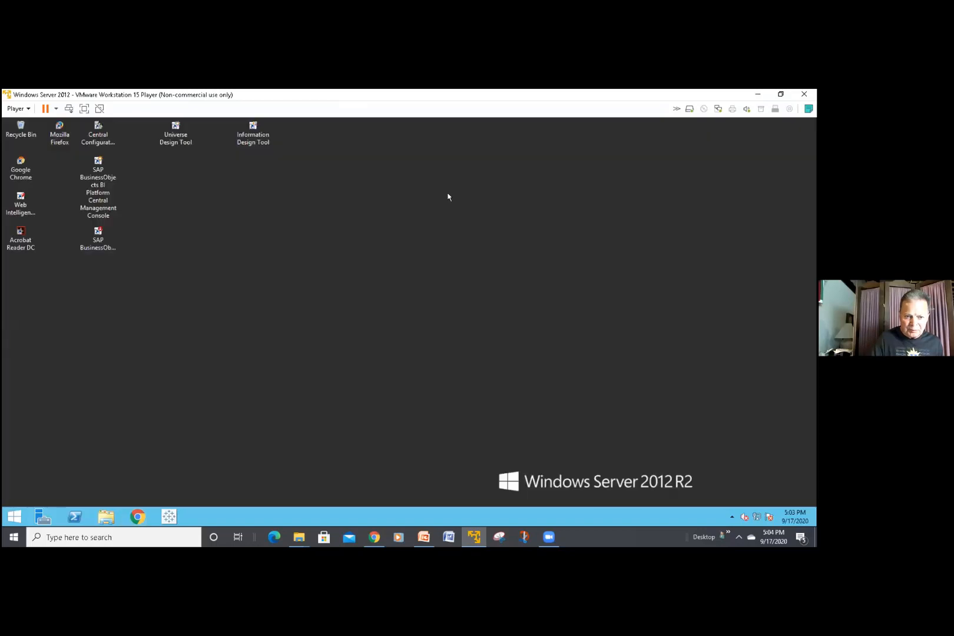
# Step: Open the BI launch pad in Chrome and log on with the prefilled credentials
pyautogui.click(137, 516)
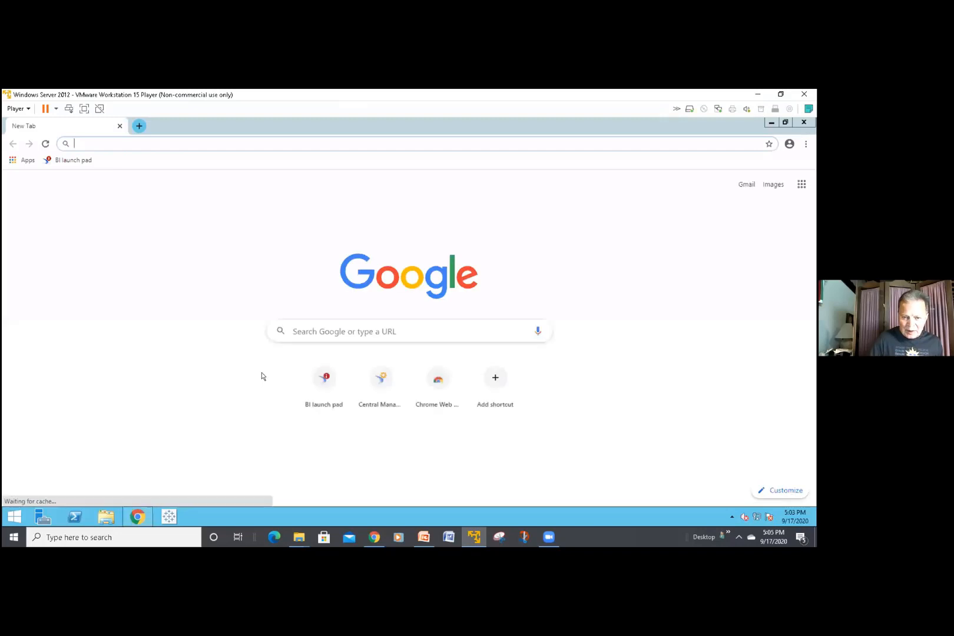
pyautogui.click(309, 402)
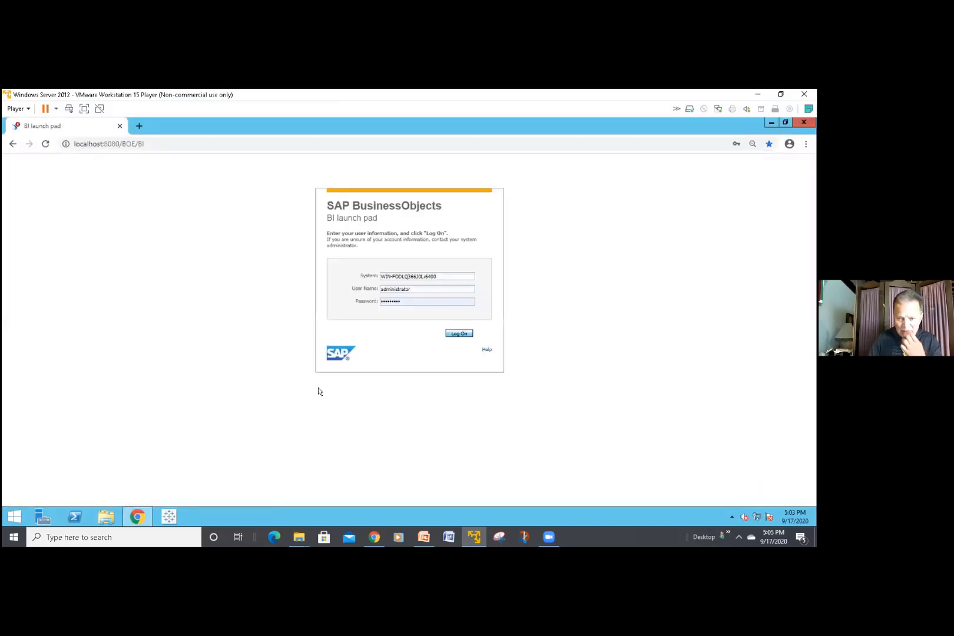
pyautogui.click(458, 332)
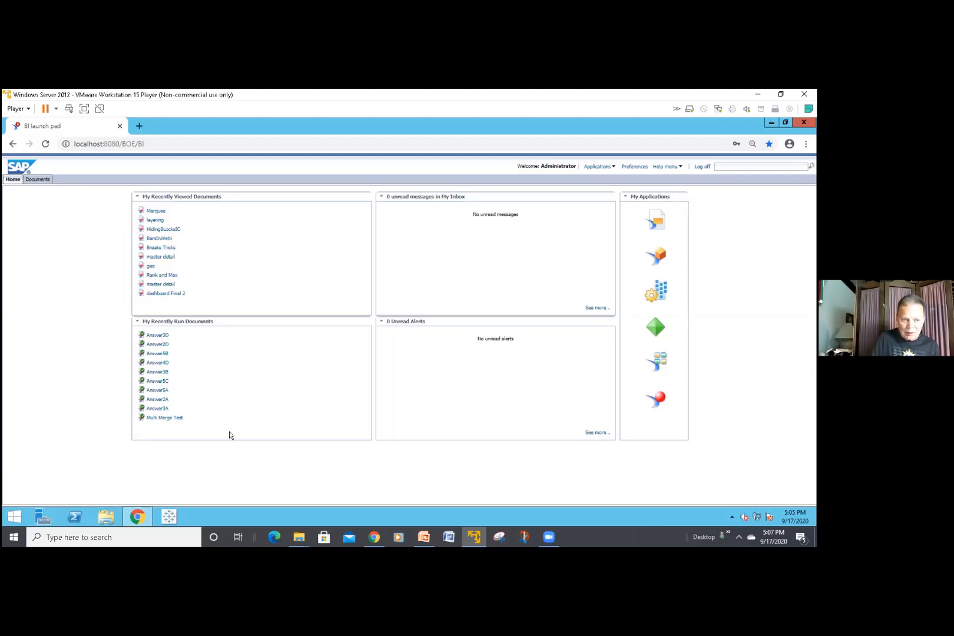
# Step: Browse the documents under My Favorites and open the Excel folder
pyautogui.click(38, 180)
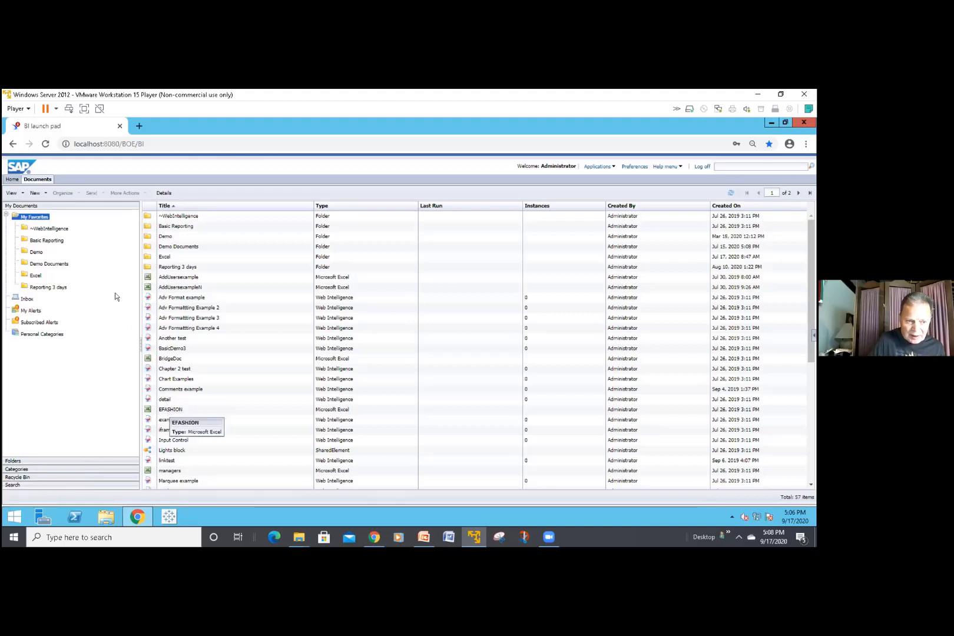
pyautogui.click(59, 242)
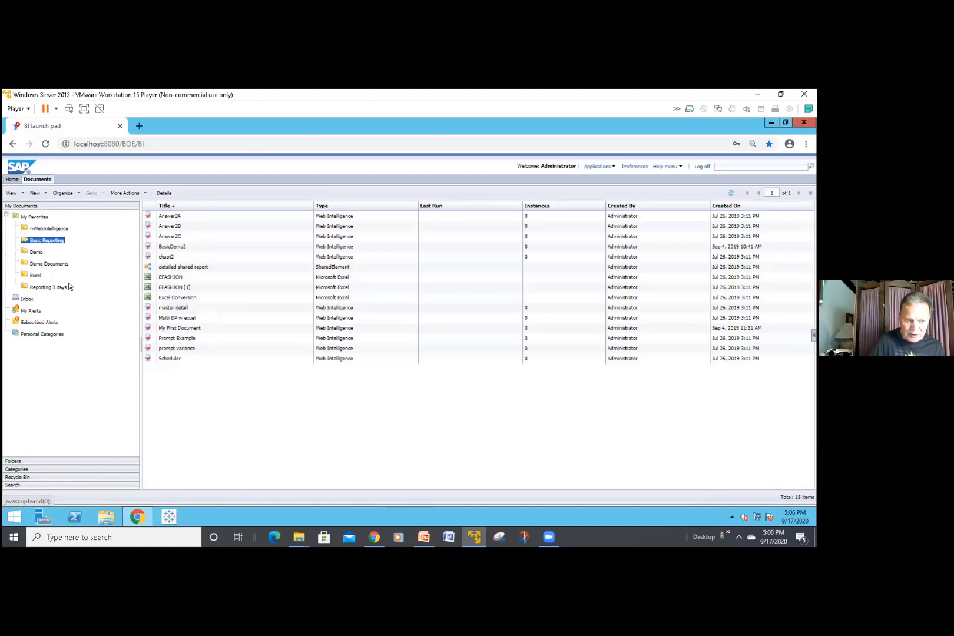
pyautogui.click(36, 275)
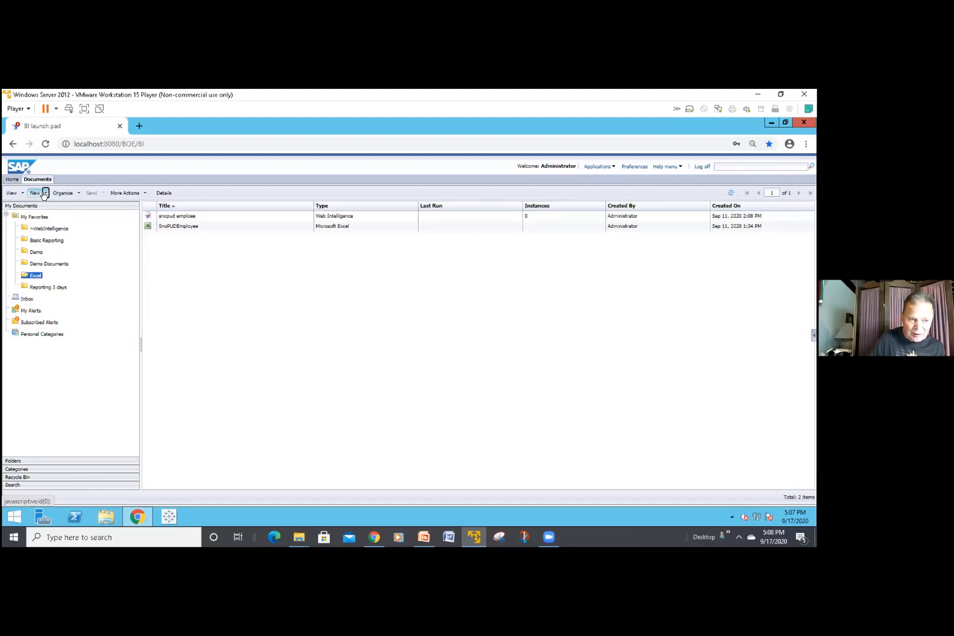
# Step: Add EFASHION.xlsx from the stoplights folder on Local Disk (C:) as a new local document in the Excel folder
pyautogui.click(35, 193)
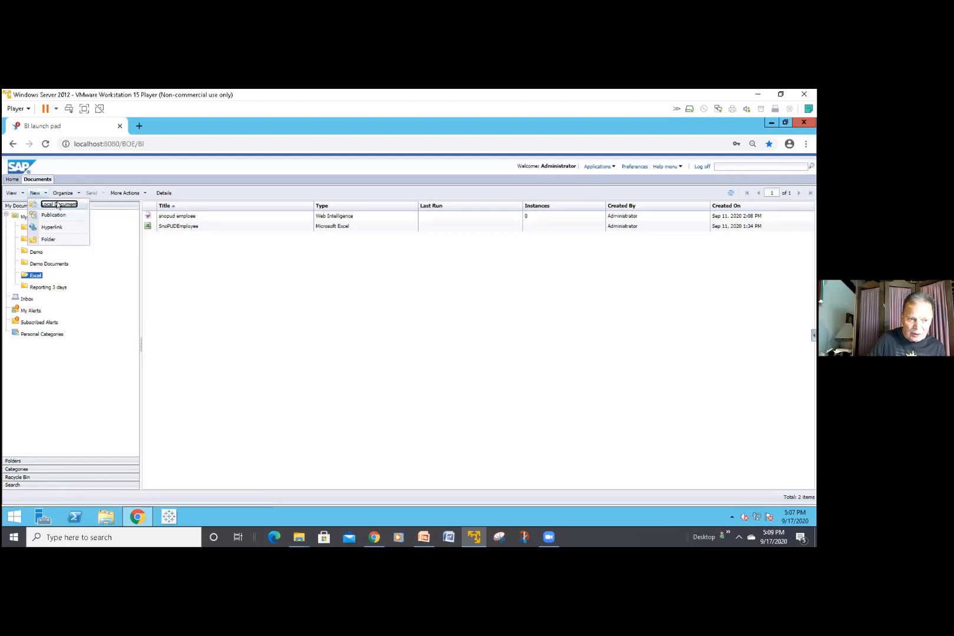
pyautogui.click(59, 205)
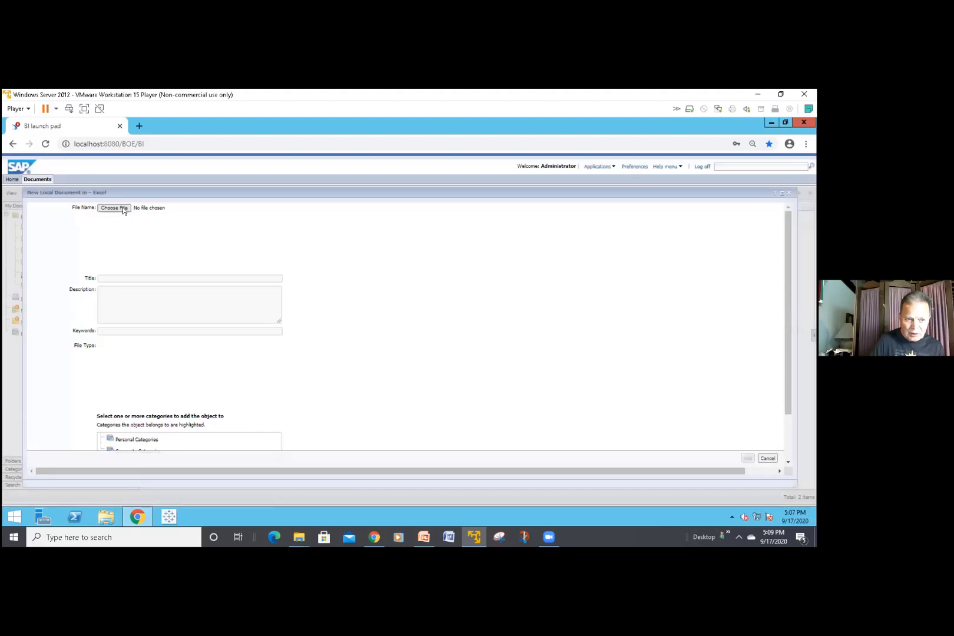
pyautogui.click(122, 207)
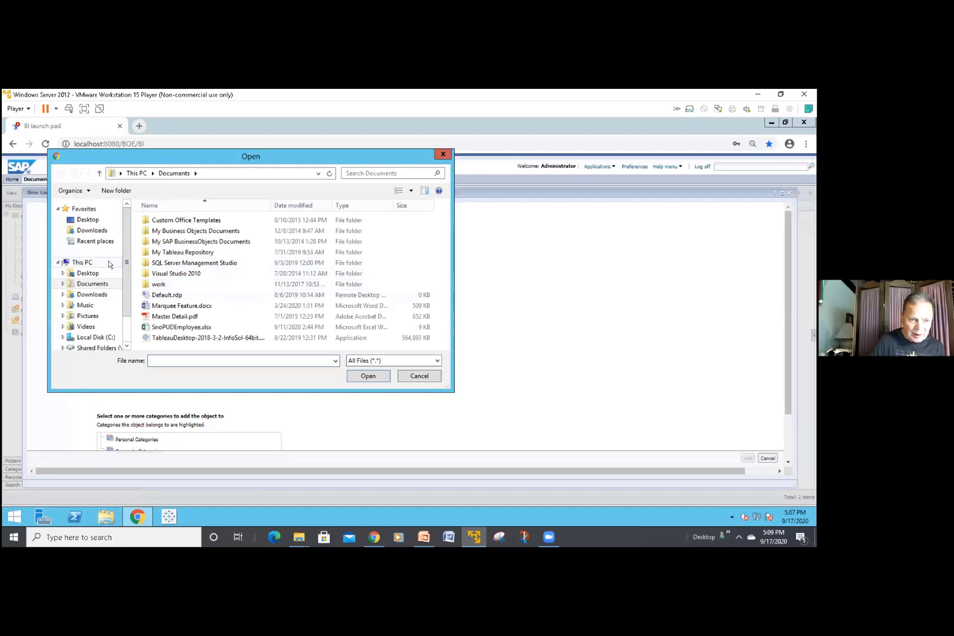
pyautogui.click(99, 337)
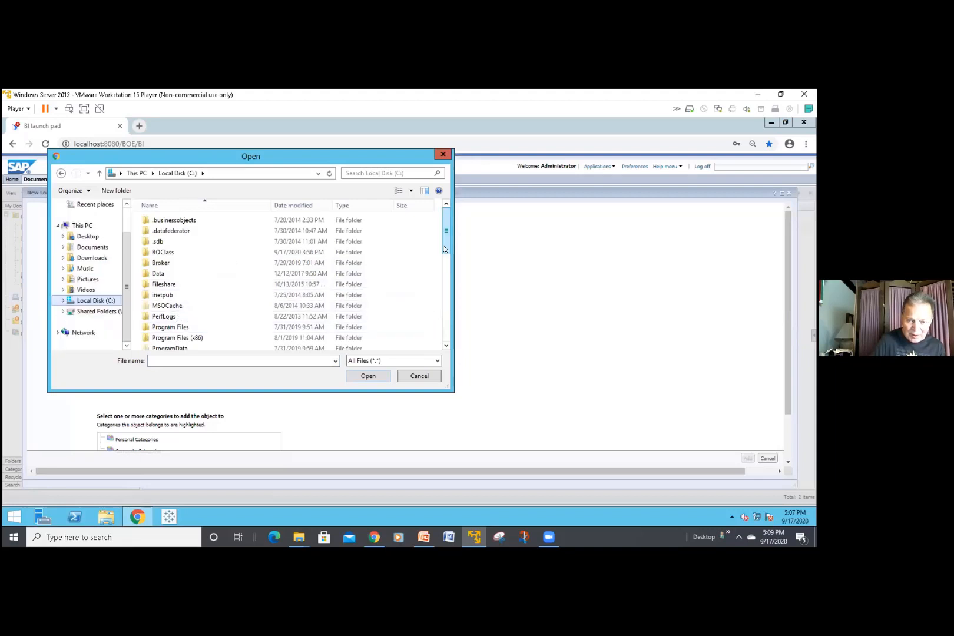
pyautogui.moveTo(444, 247); pyautogui.dragTo(422, 331)
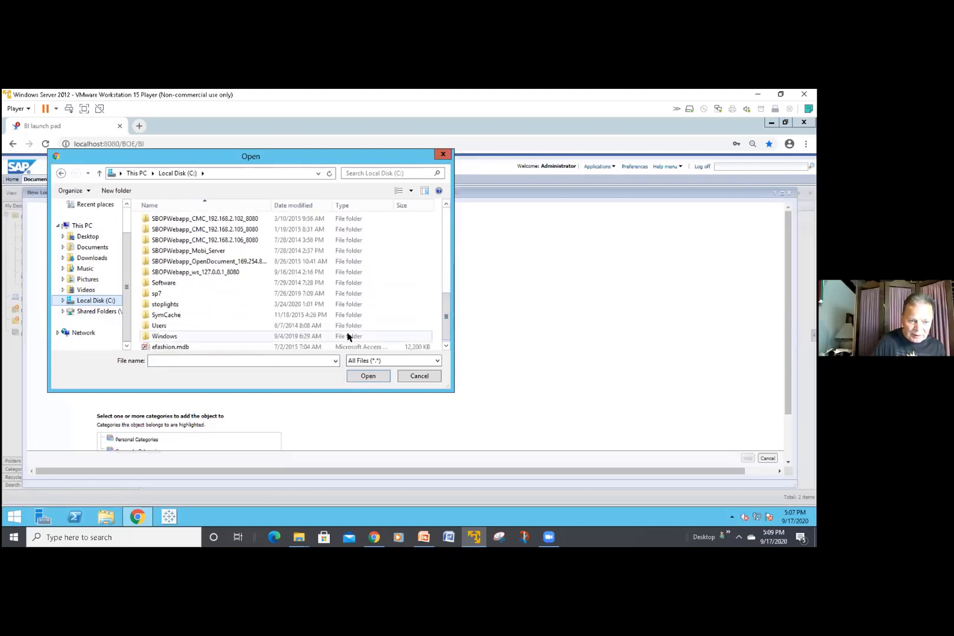
pyautogui.doubleClick(172, 305)
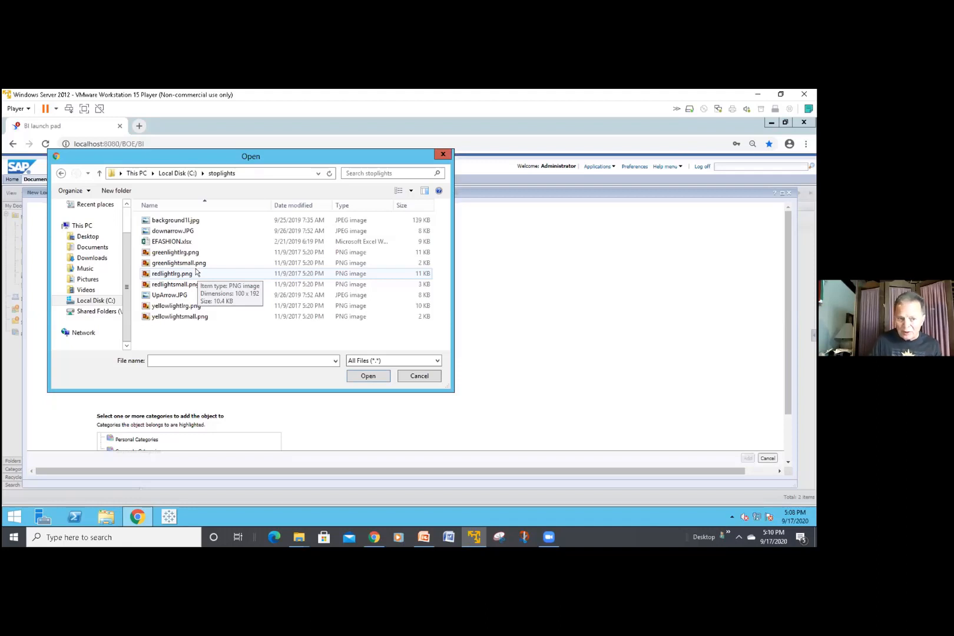
pyautogui.click(182, 242)
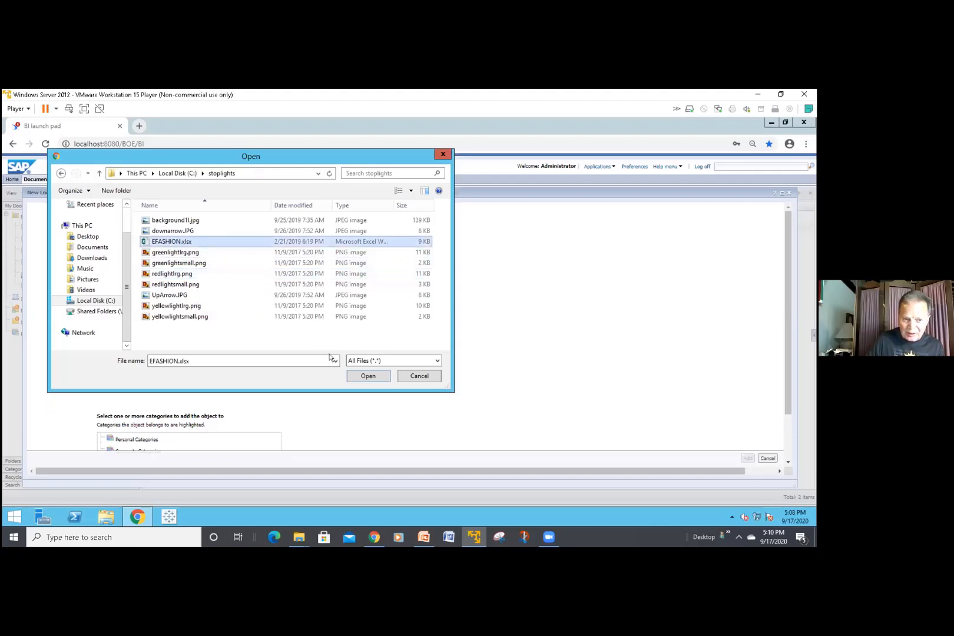
pyautogui.click(366, 372)
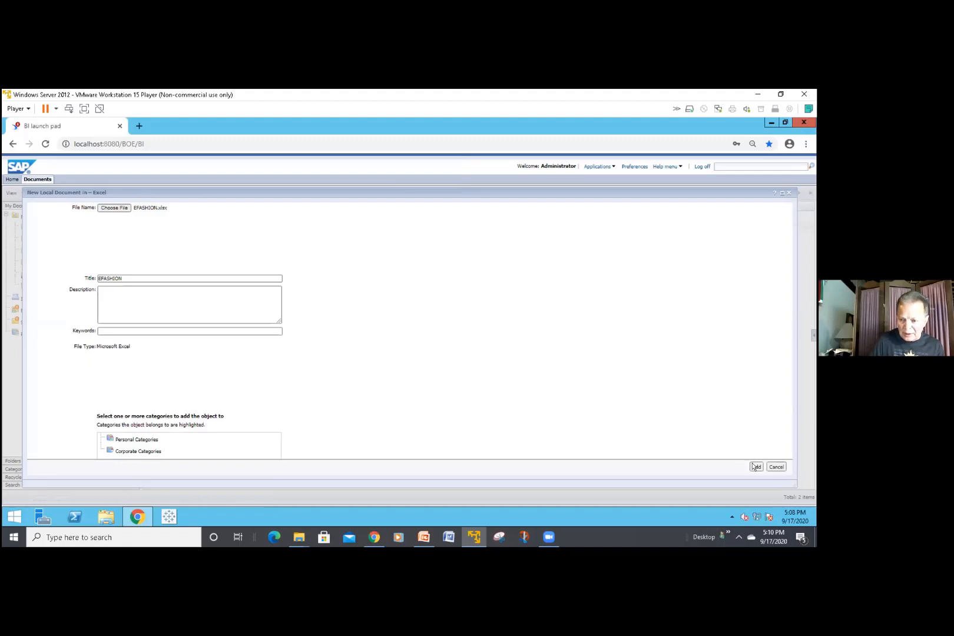
pyautogui.click(754, 467)
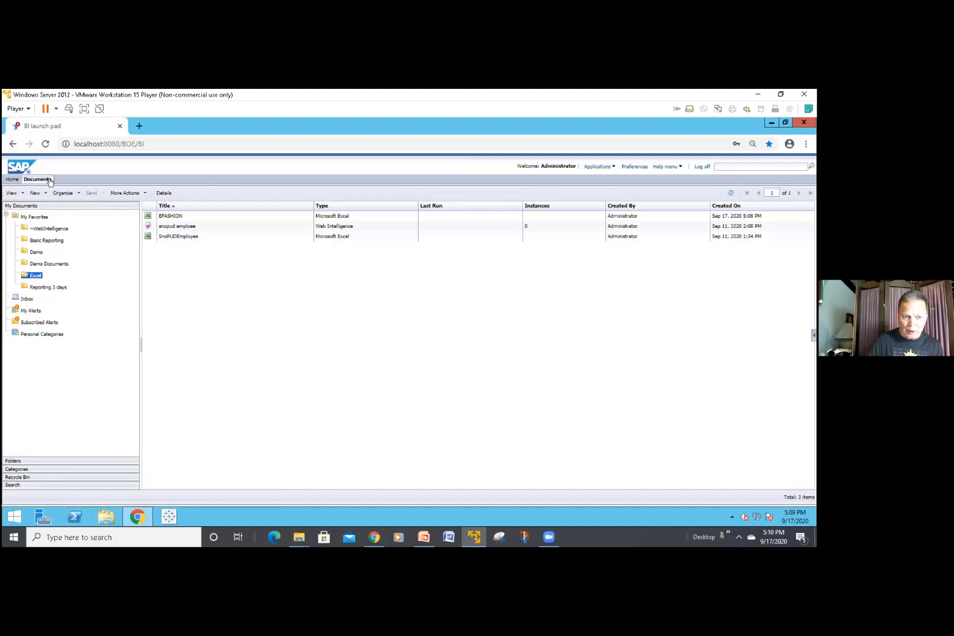
# Step: Launch Web Intelligence and create a new document that uses an Excel spreadsheet as its data source
pyautogui.click(13, 179)
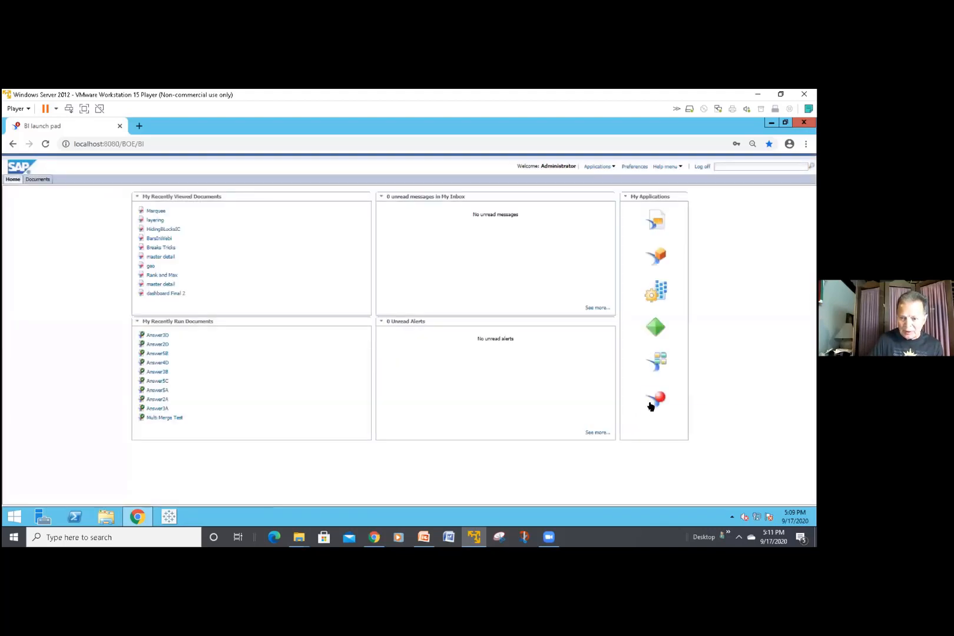
pyautogui.click(653, 400)
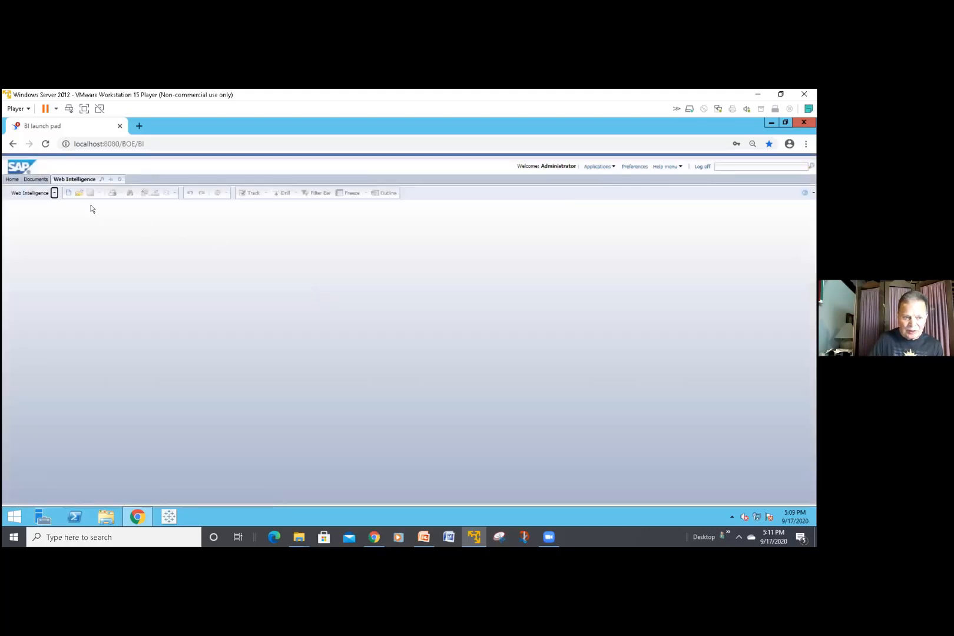
pyautogui.click(68, 193)
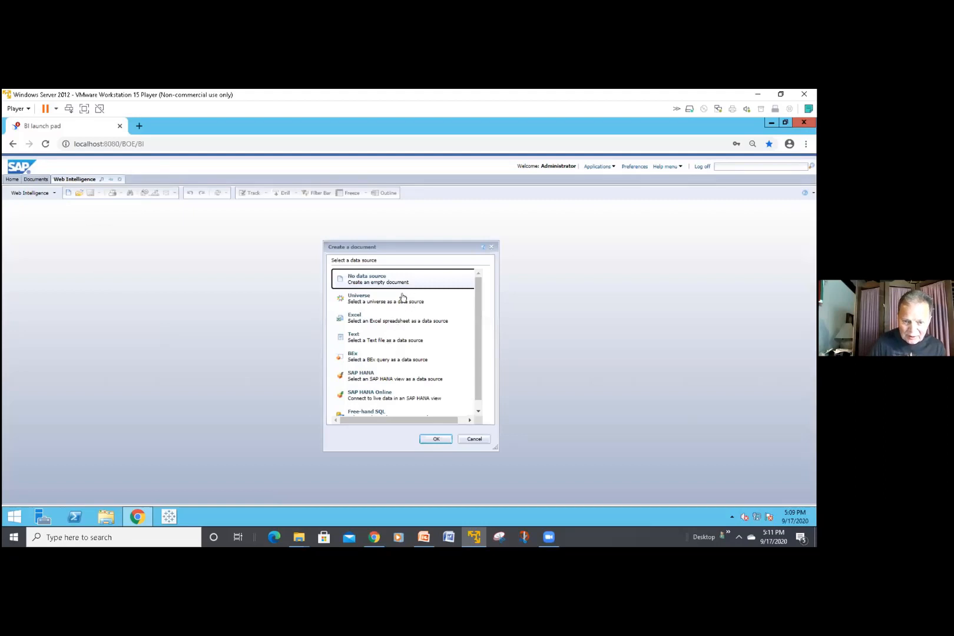
pyautogui.click(384, 319)
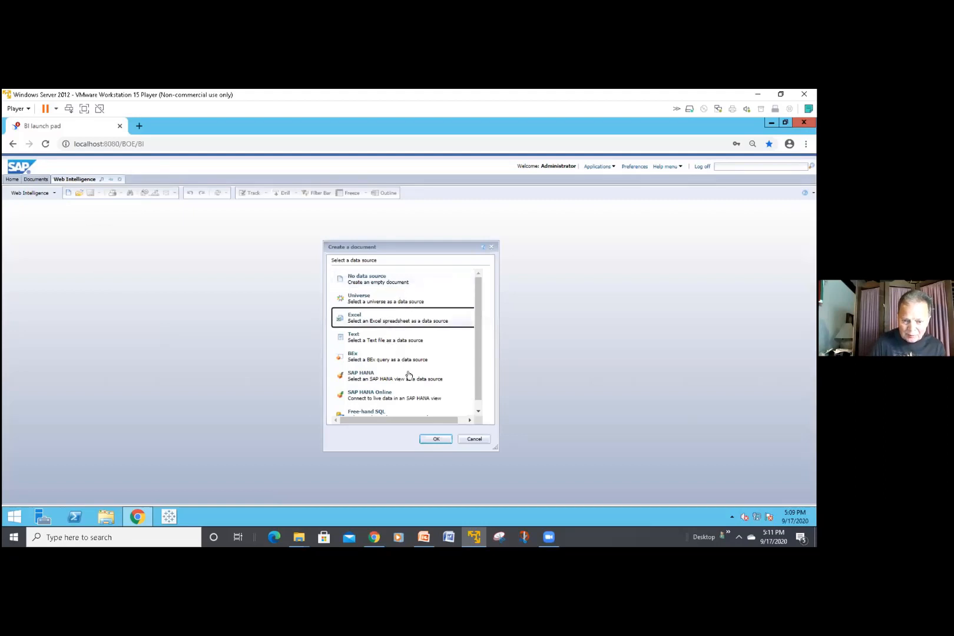
pyautogui.click(434, 439)
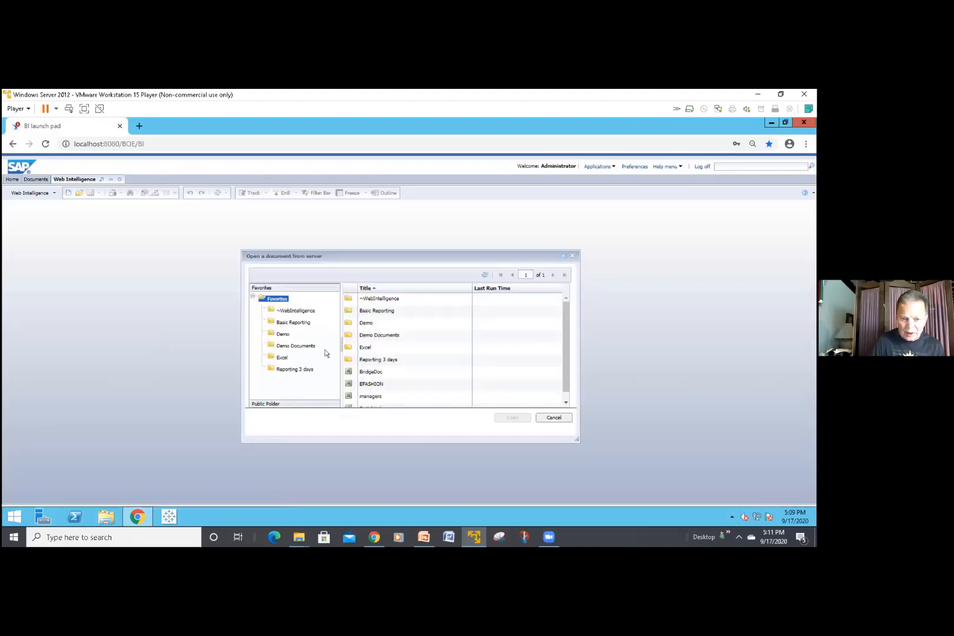
# Step: Select EFASHION from the Excel favorites folder as the source, accepting sheet Efashion, all fields and first-row column names
pyautogui.click(284, 357)
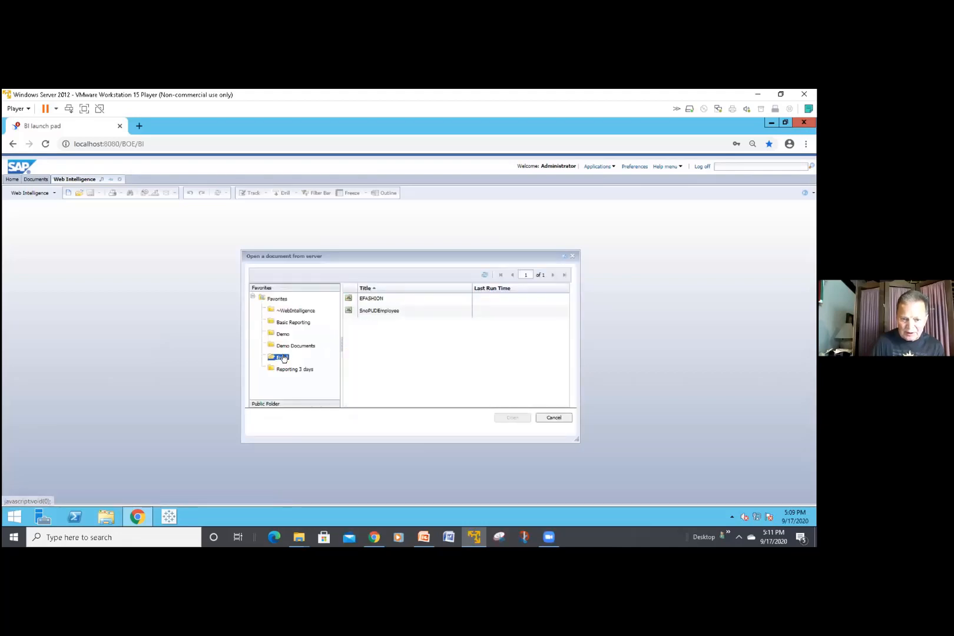
pyautogui.click(375, 298)
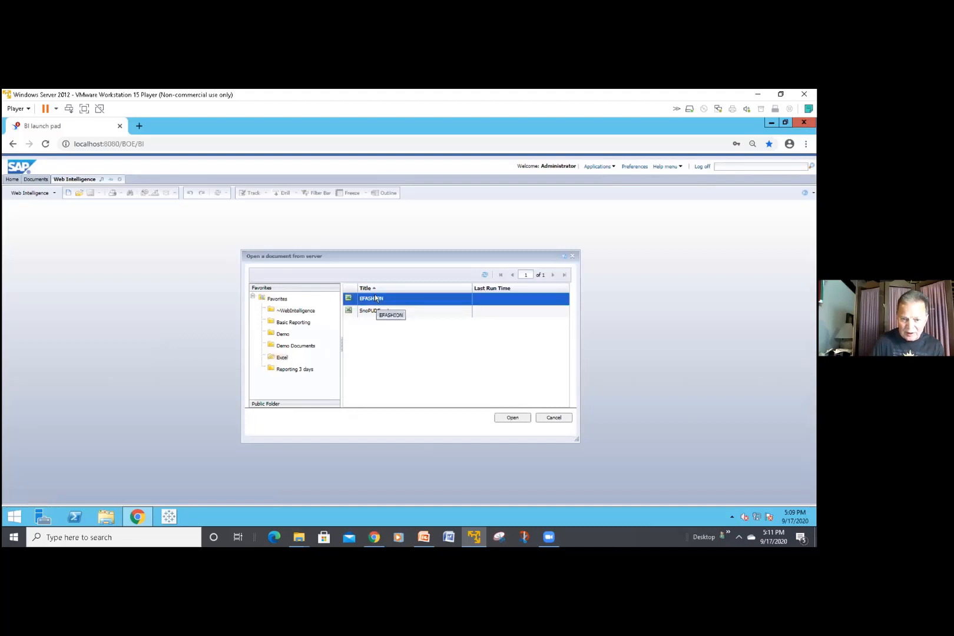
pyautogui.click(502, 417)
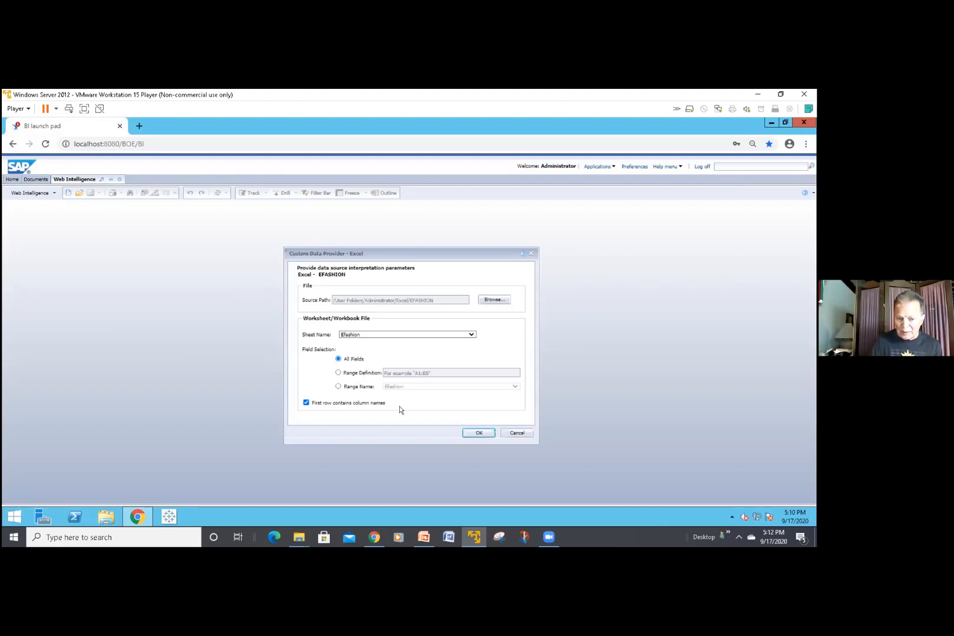
pyautogui.click(482, 434)
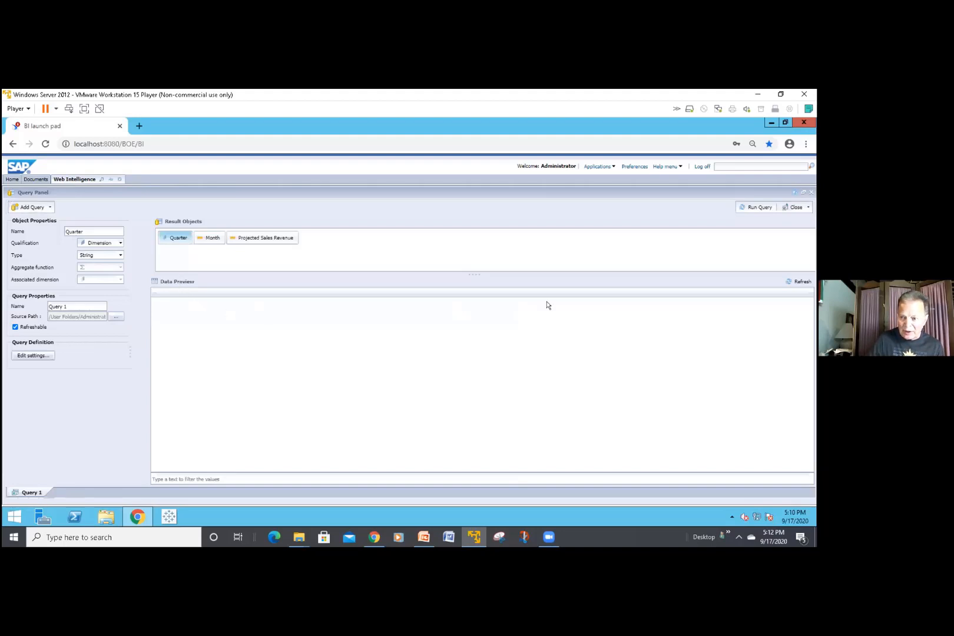
# Step: Preview the data and run the query, and move the report table slightly right and down beneath the Report 1 title
pyautogui.click(795, 282)
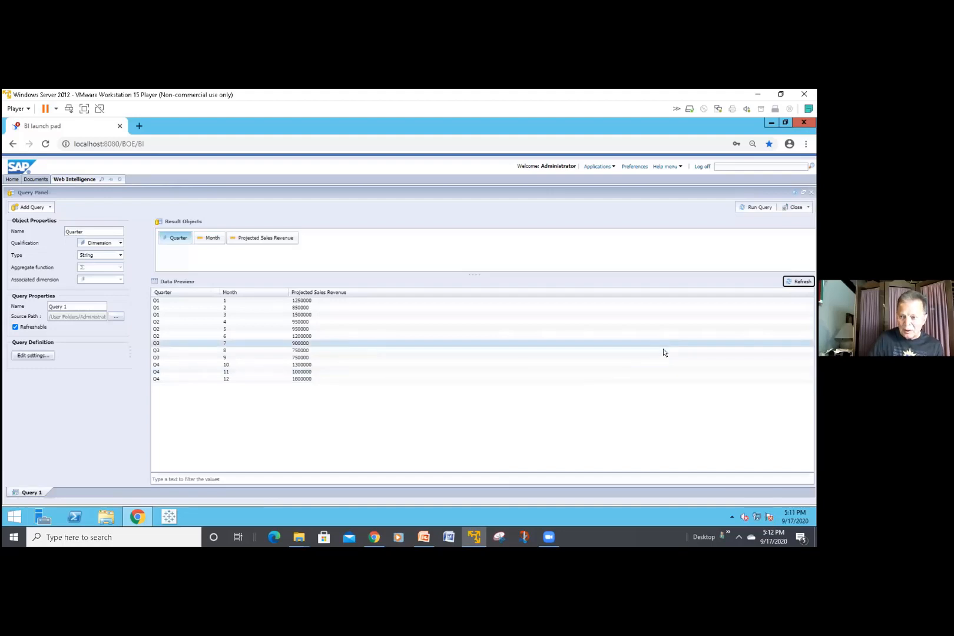
pyautogui.click(759, 207)
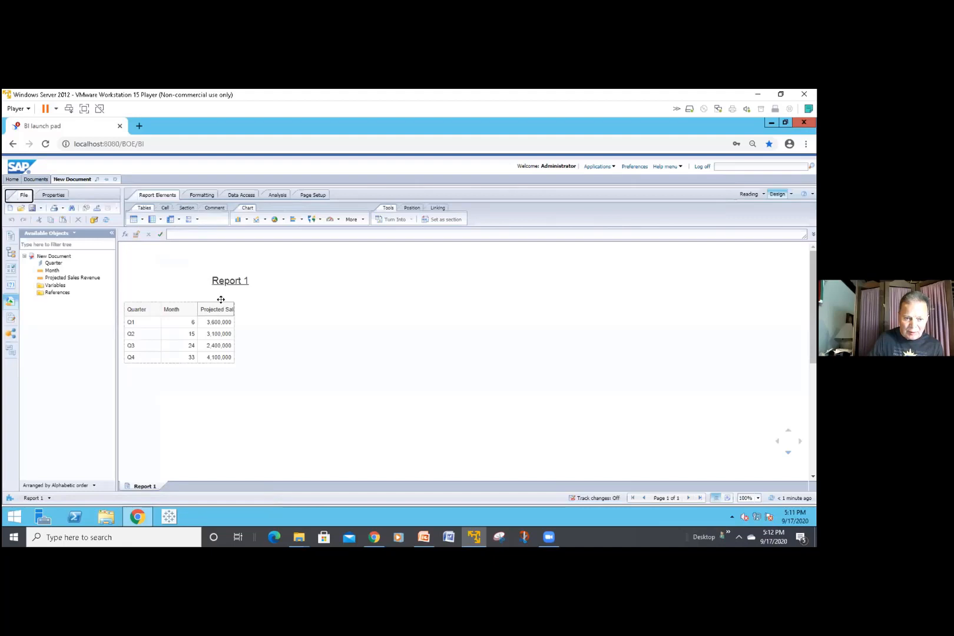
pyautogui.click(227, 303)
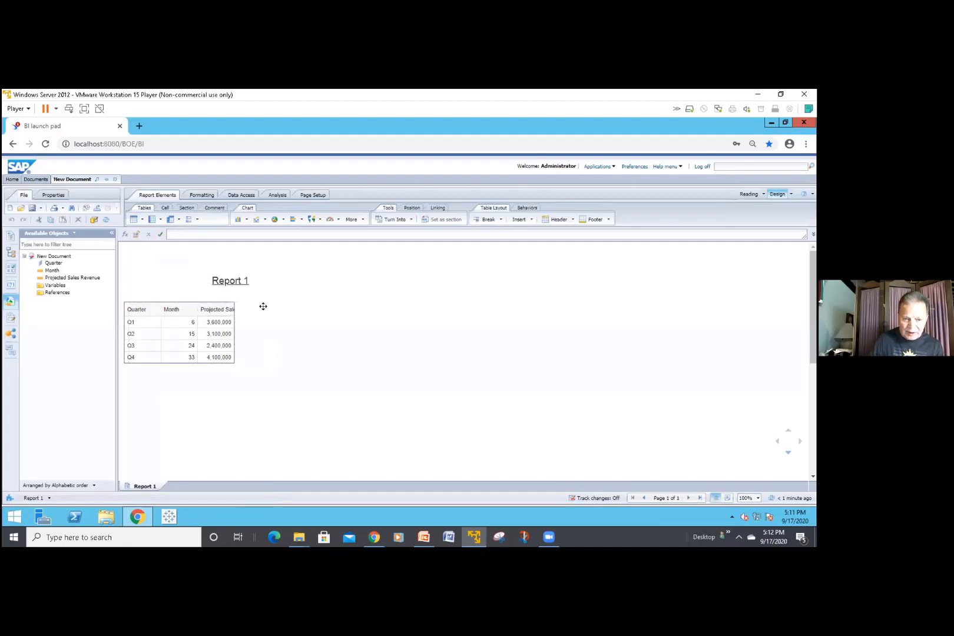
pyautogui.moveTo(221, 300); pyautogui.dragTo(263, 306)
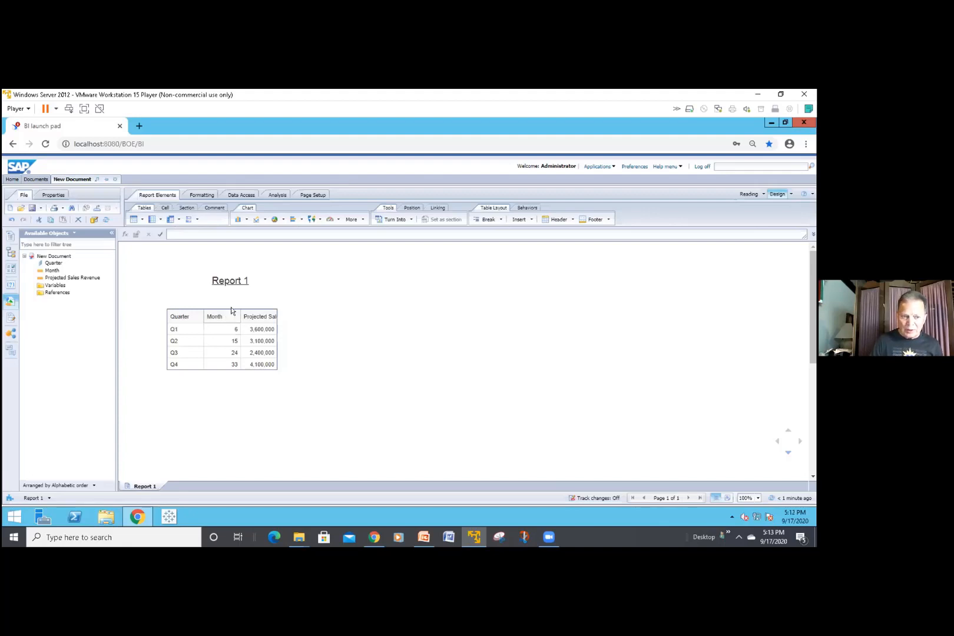
# Step: Edit the query to change the Month object's qualification to Dimension, and rerun it
pyautogui.click(95, 221)
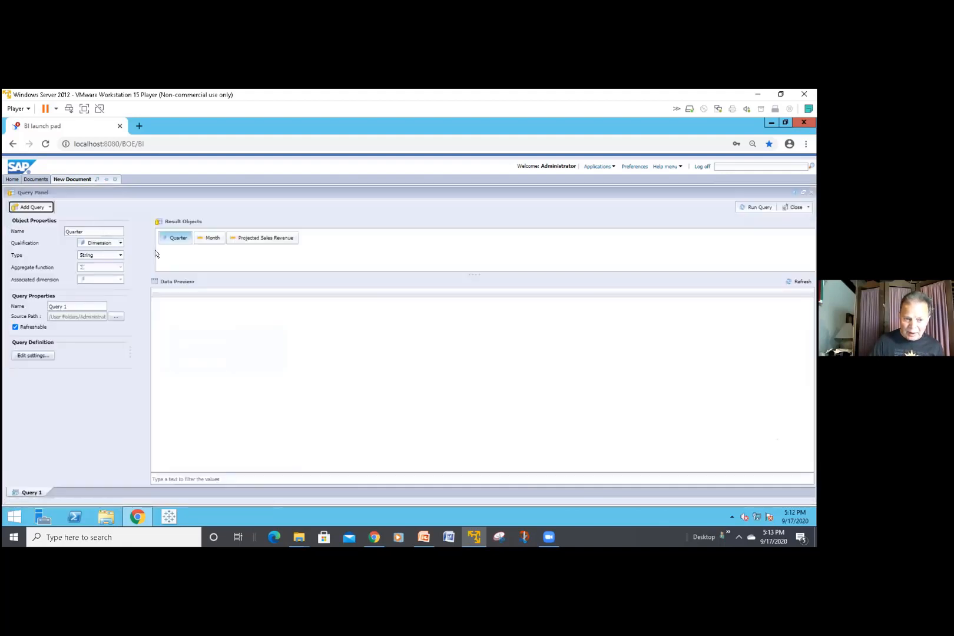
pyautogui.click(200, 237)
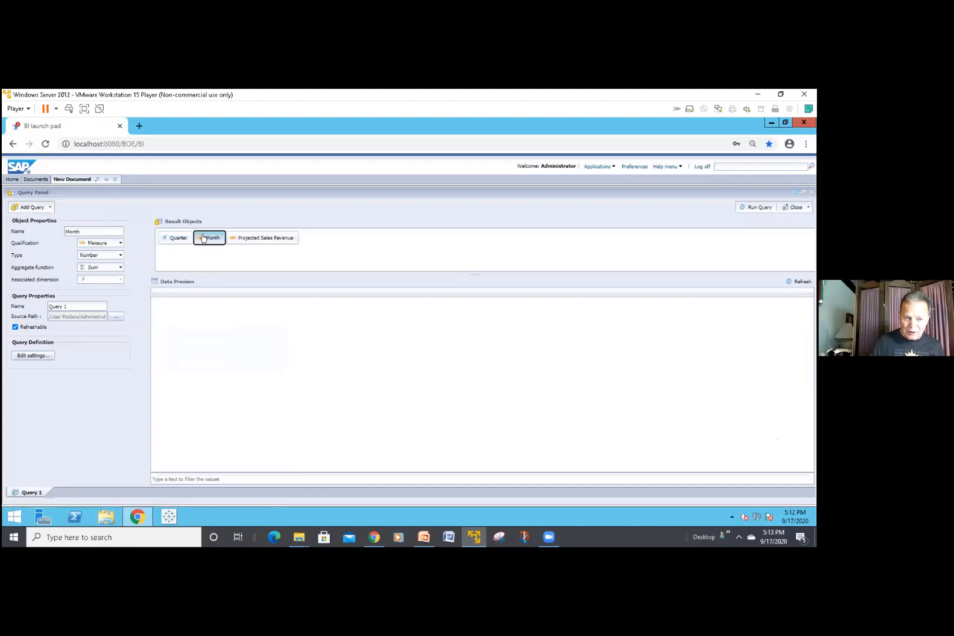
pyautogui.click(121, 243)
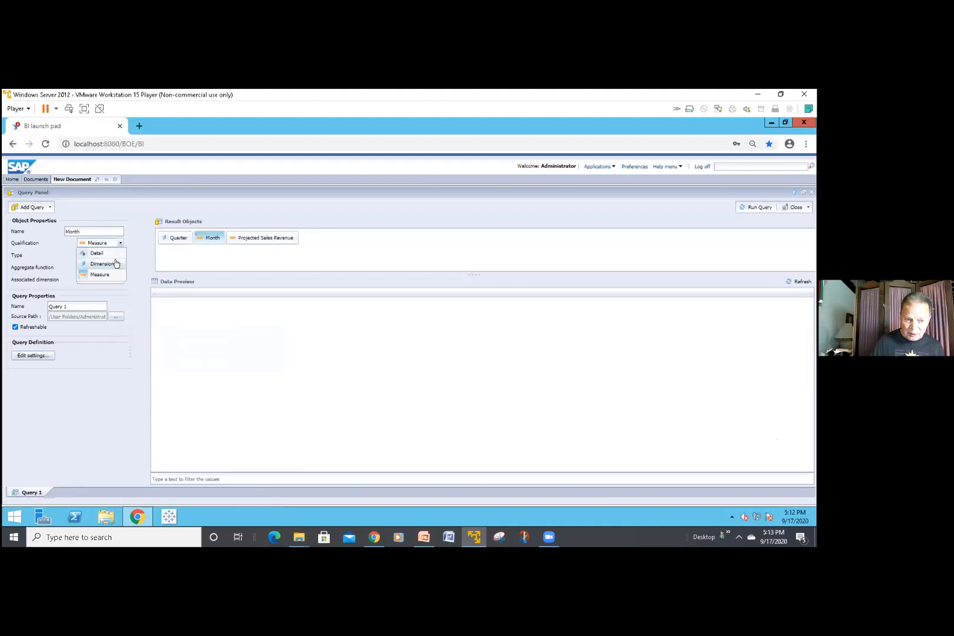
pyautogui.click(116, 264)
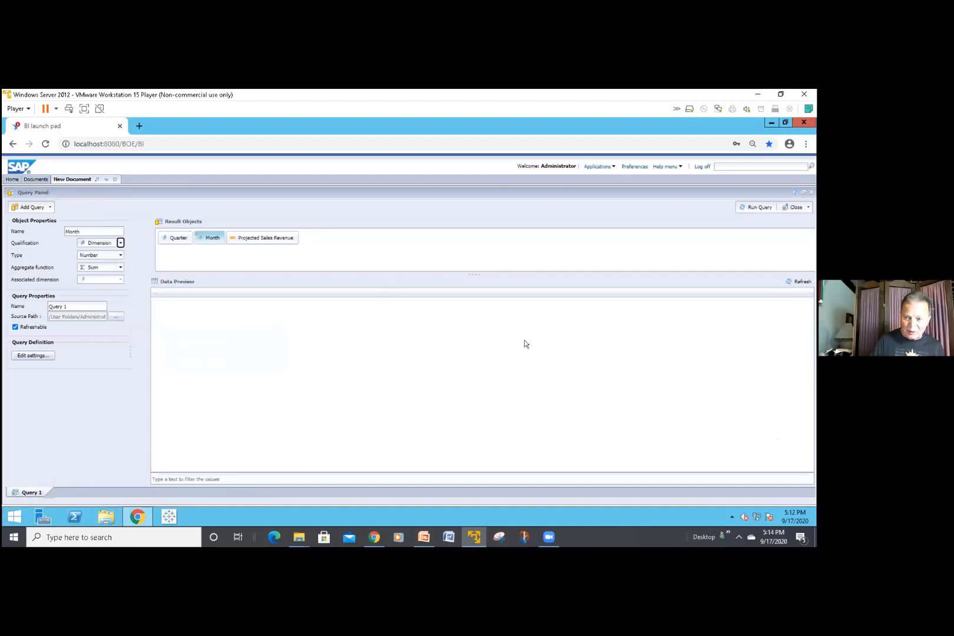
pyautogui.click(757, 208)
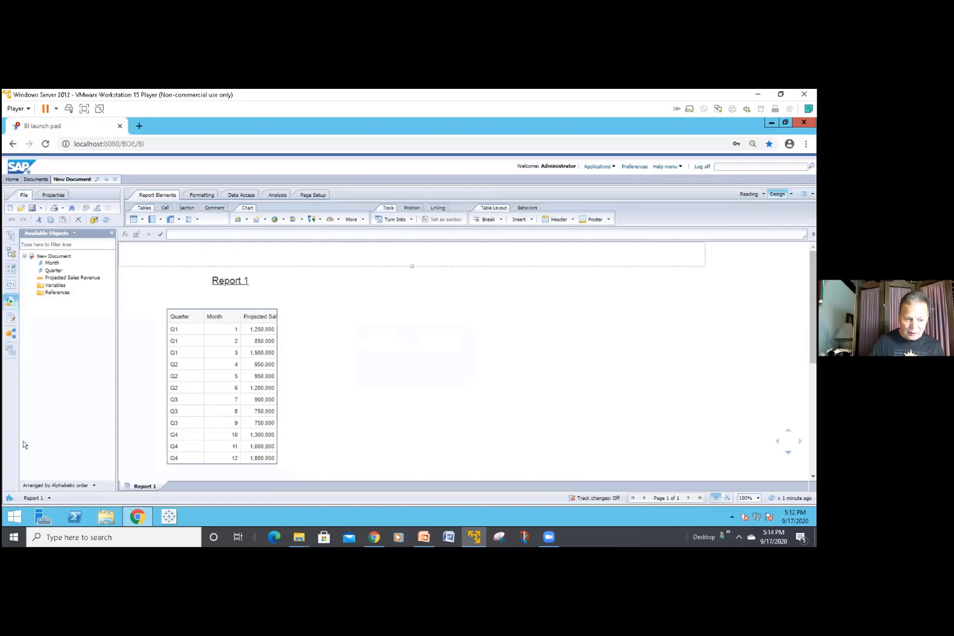
# Step: Arrange the document's available objects by Query
pyautogui.click(57, 485)
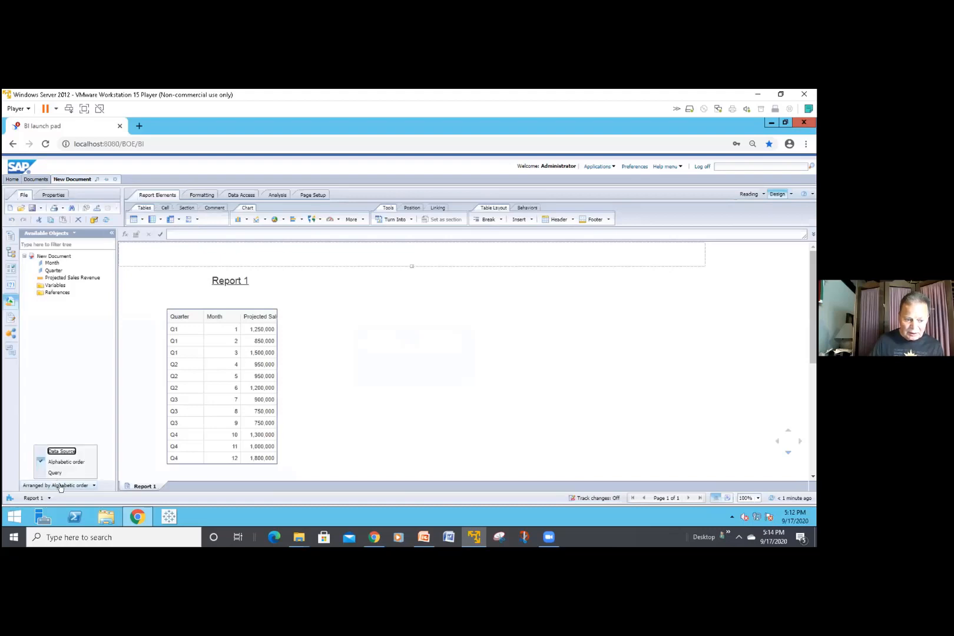
pyautogui.click(87, 474)
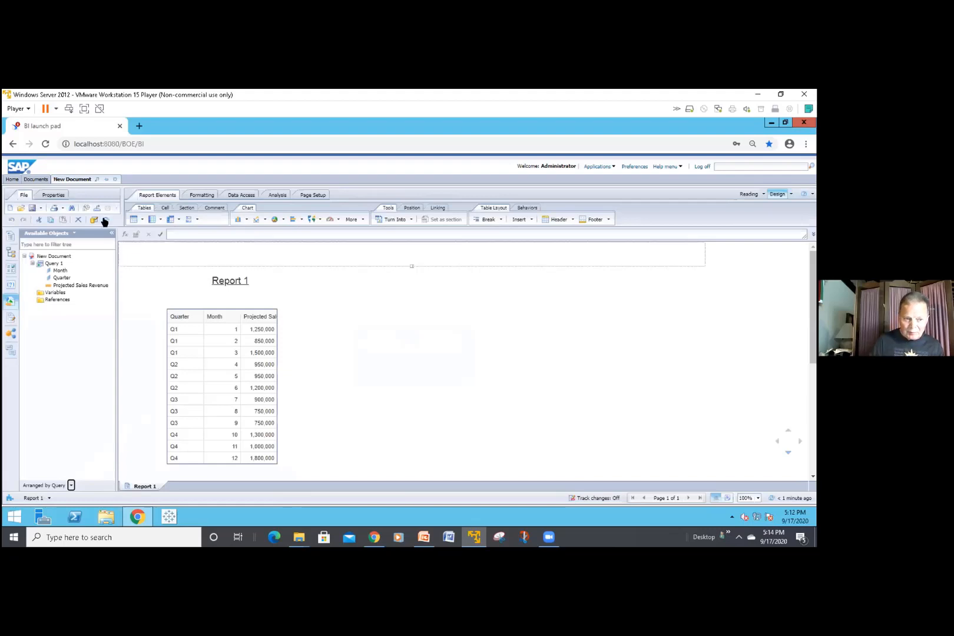
# Step: Edit the query to review the source types available for adding another query, and rerun it
pyautogui.click(94, 220)
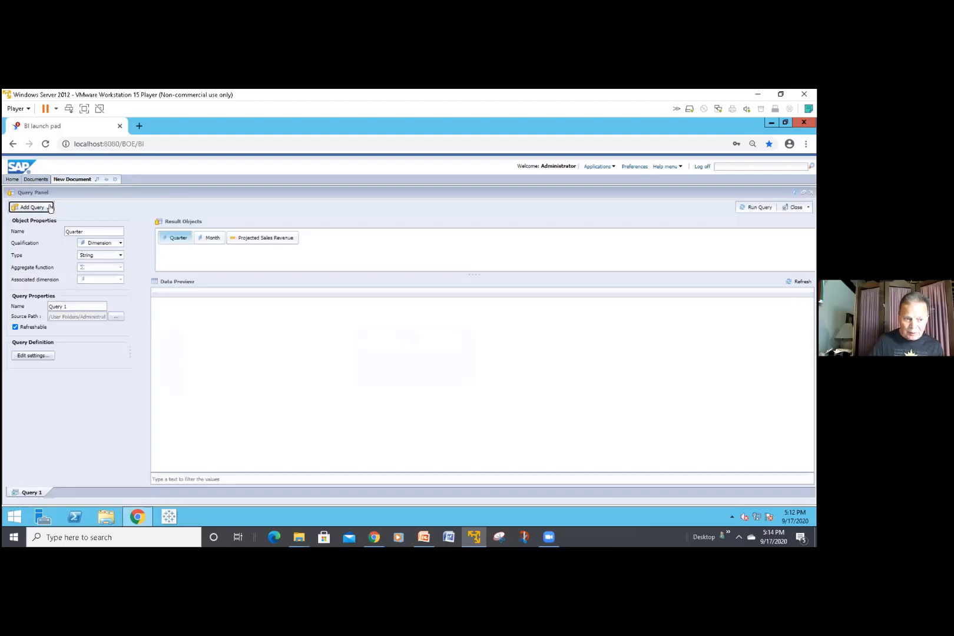
pyautogui.click(50, 209)
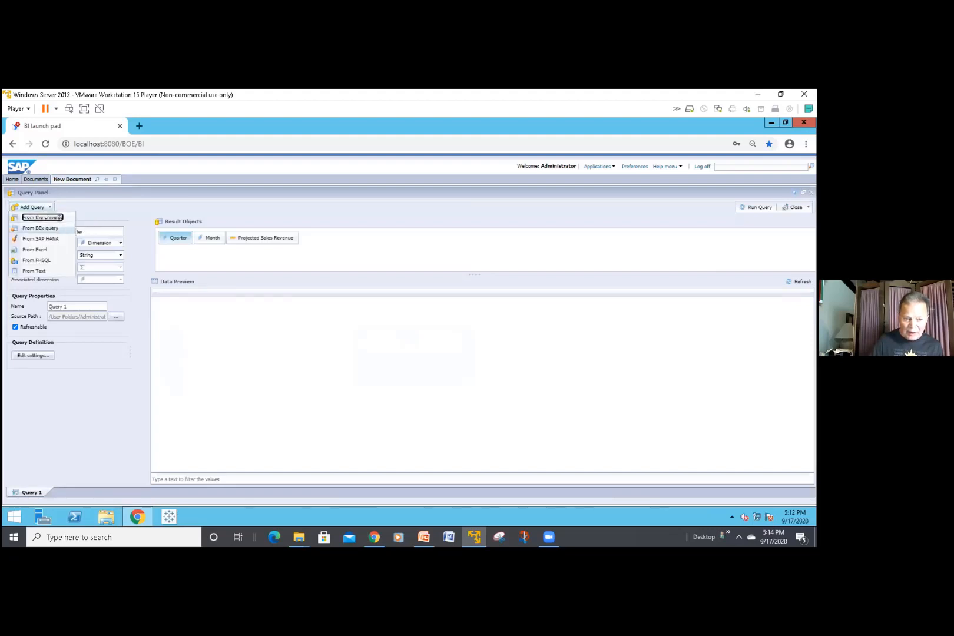
pyautogui.click(131, 274)
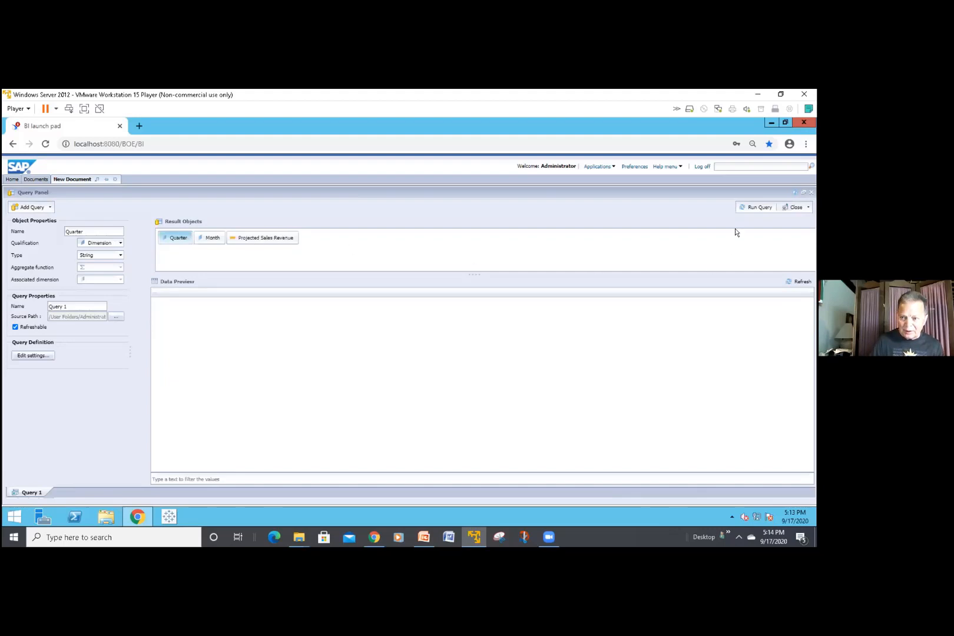
pyautogui.click(751, 209)
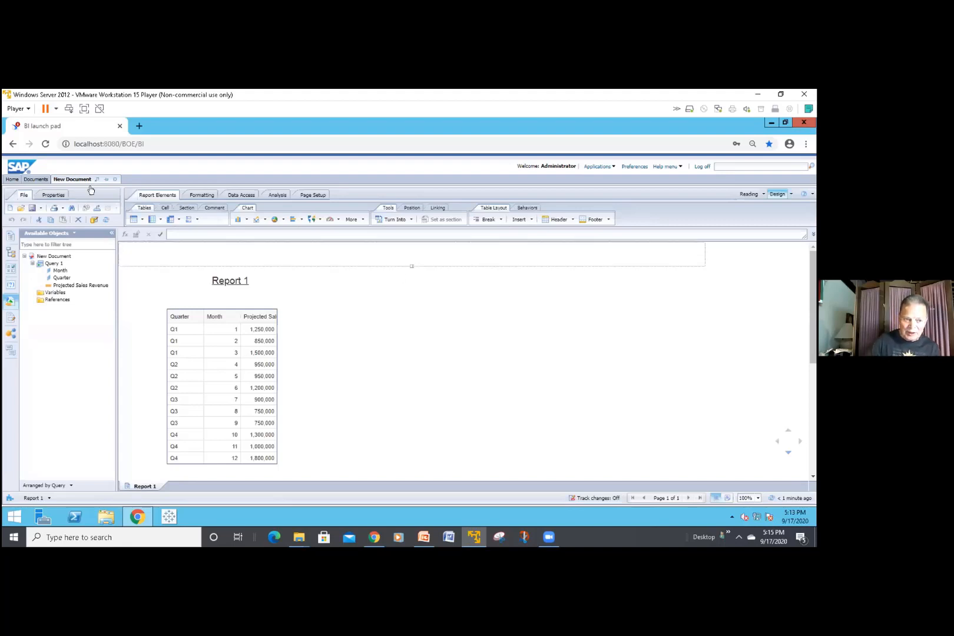
# Step: Check the document list in the Excel favorites folder, and return to the new report document
pyautogui.click(35, 180)
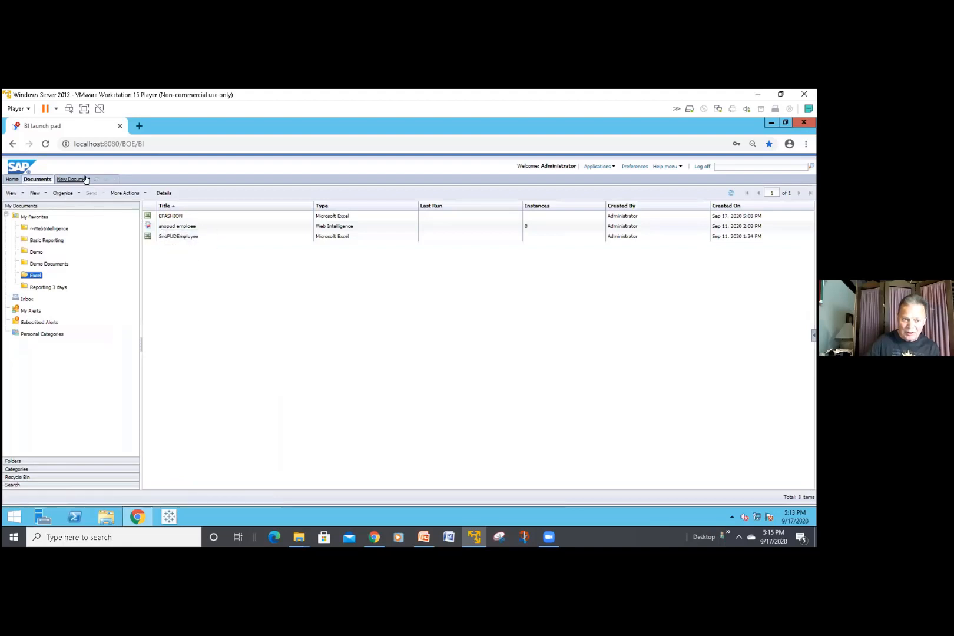
pyautogui.click(71, 180)
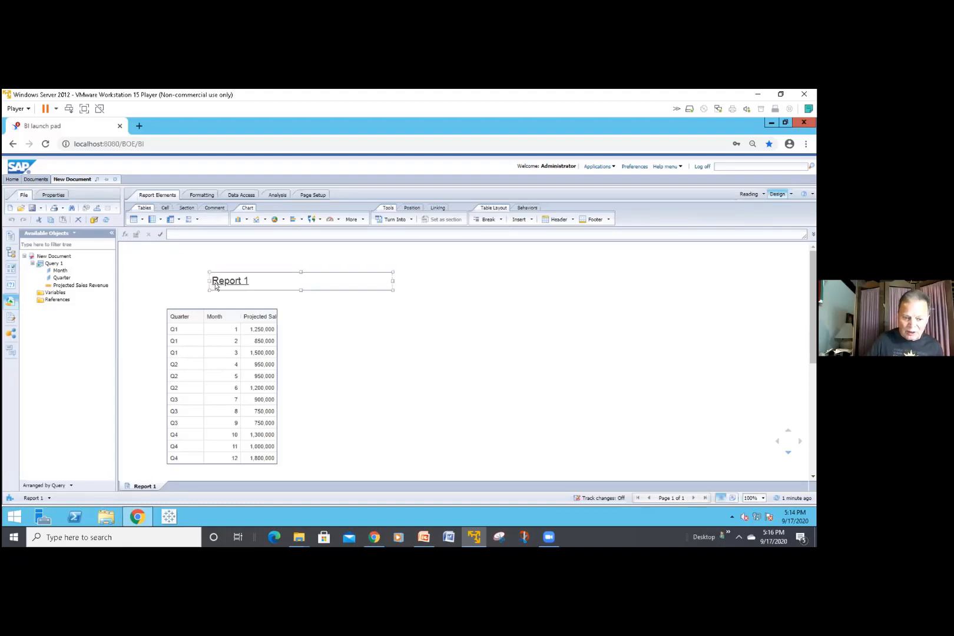
# Step: Open the EFASHION.xlsx workbook from the stoplights folder on Local Disk (C:) in Excel
pyautogui.click(104, 507)
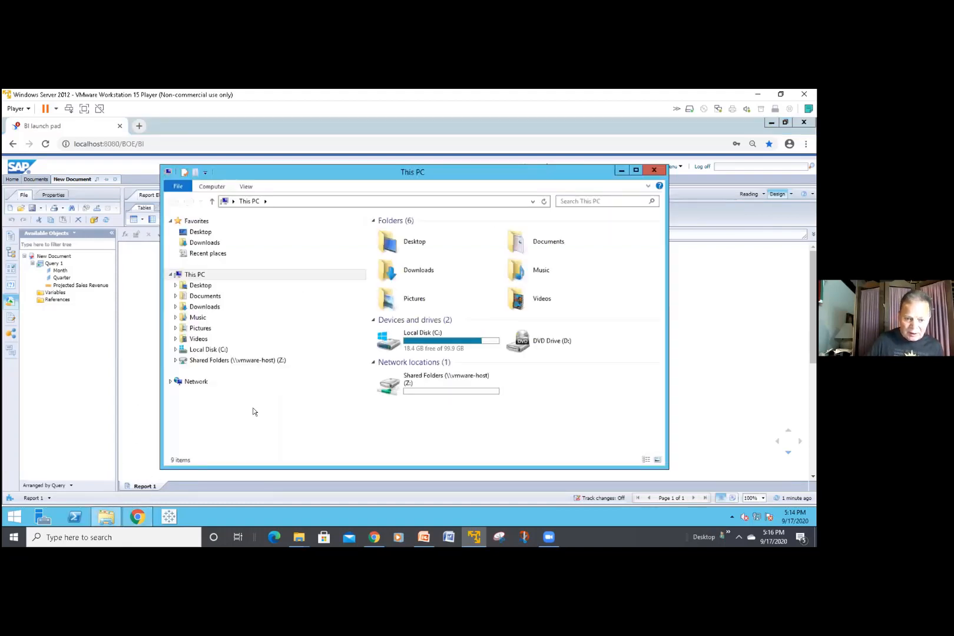
pyautogui.click(263, 350)
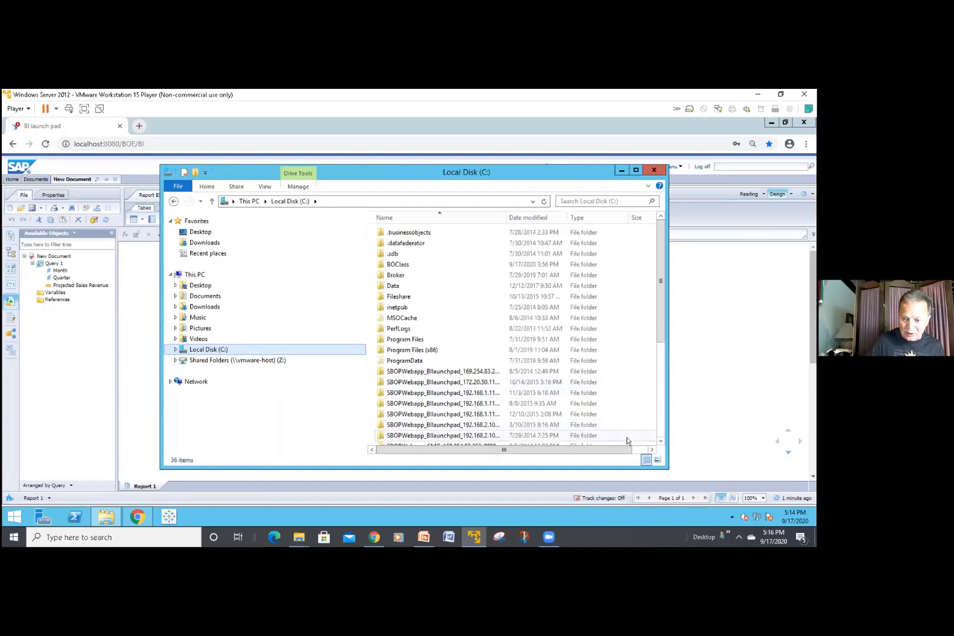
pyautogui.click(660, 443)
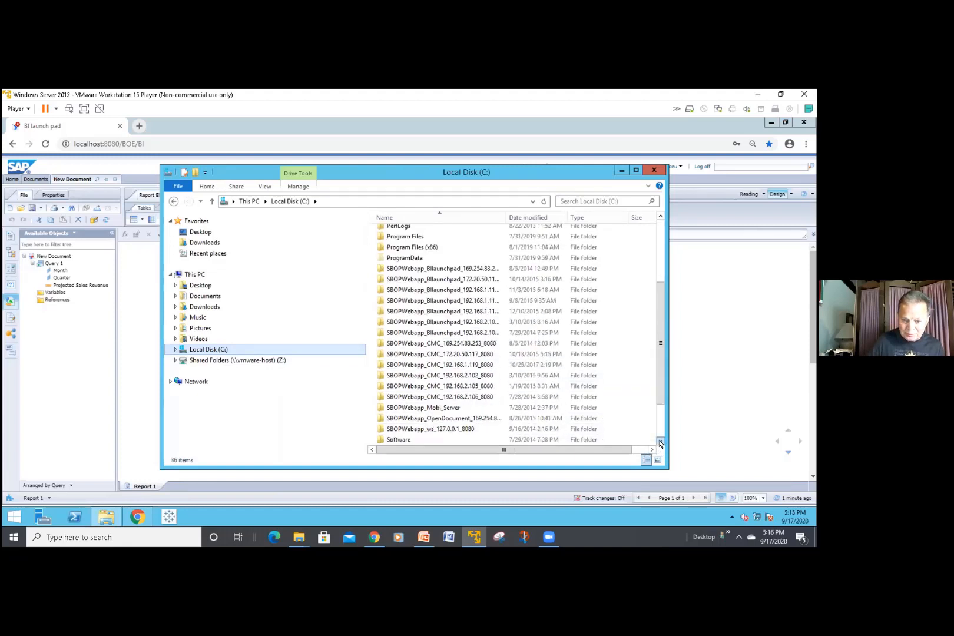
pyautogui.click(660, 441)
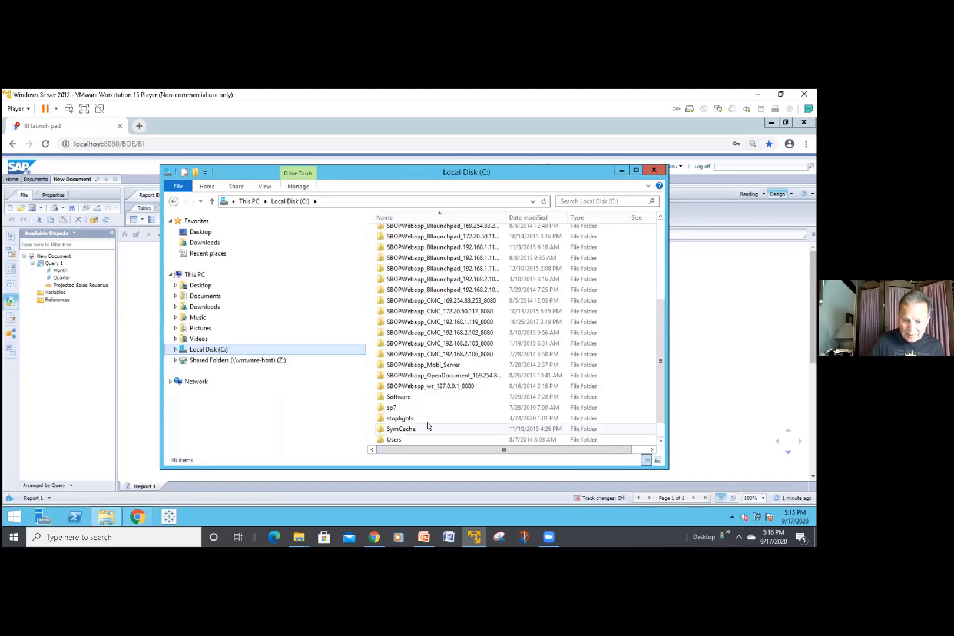
pyautogui.doubleClick(412, 418)
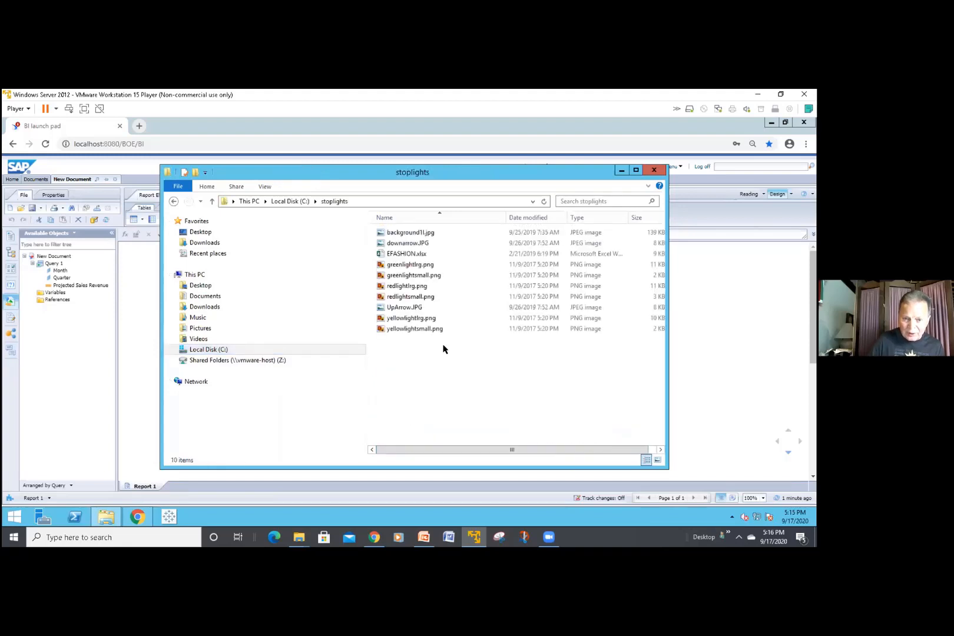
pyautogui.click(419, 255)
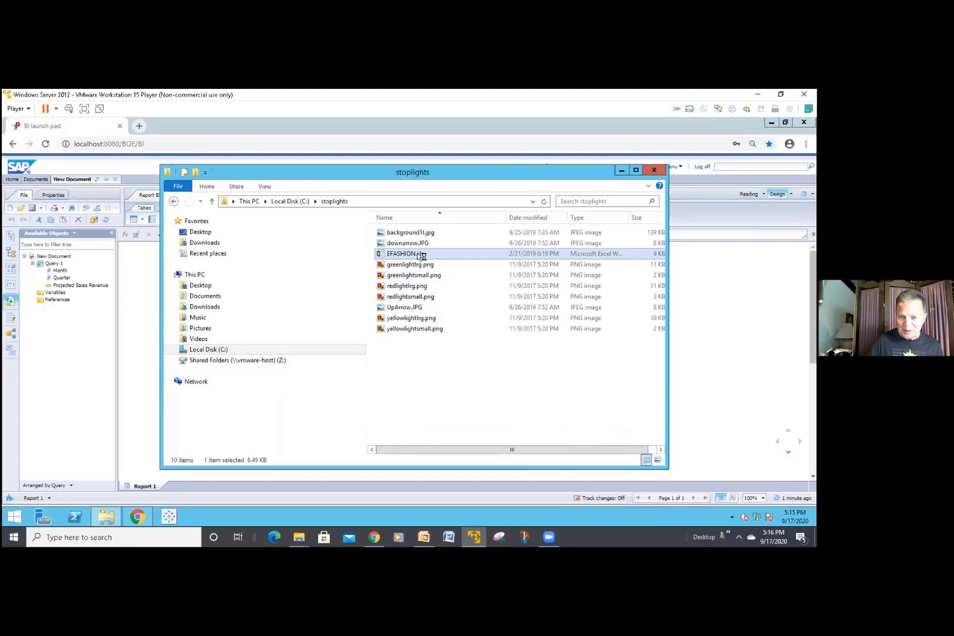
pyautogui.doubleClick(416, 253)
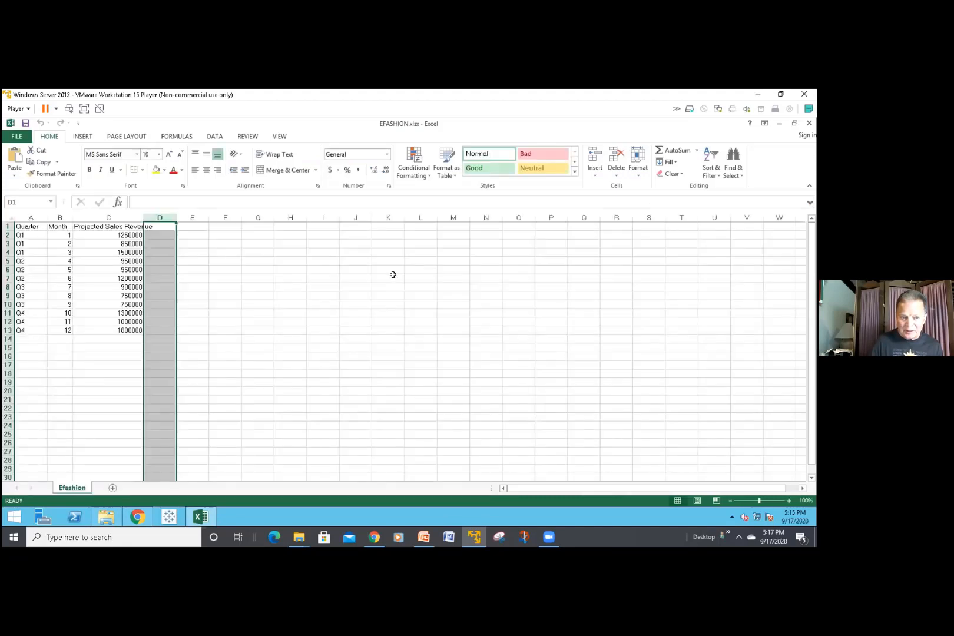
# Step: Add a column headed actual in D1, filling D2:D13 with 1 through 9 followed by 8, 7 and 6
pyautogui.click(165, 229)
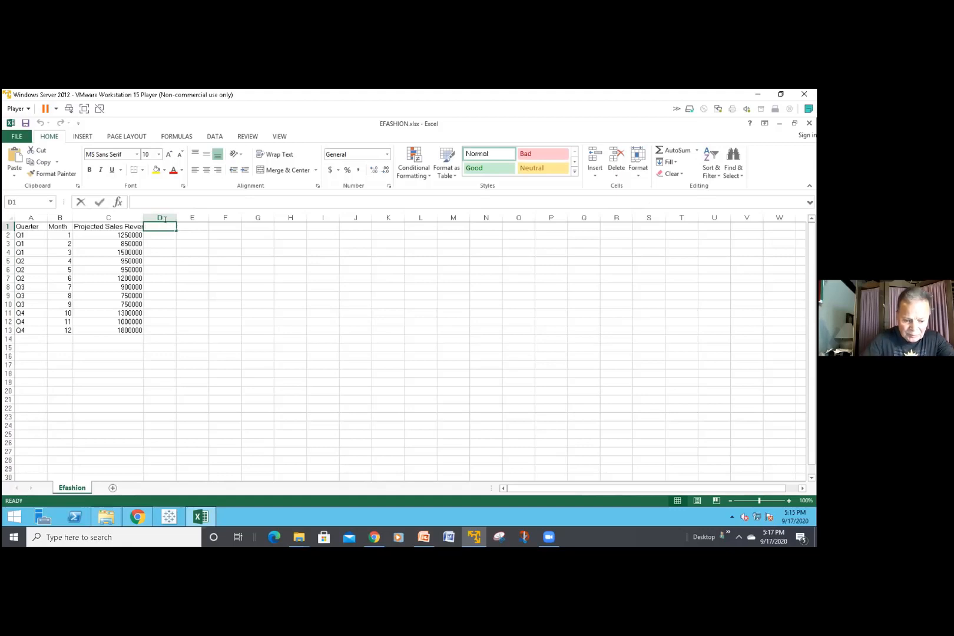
pyautogui.write('actual')
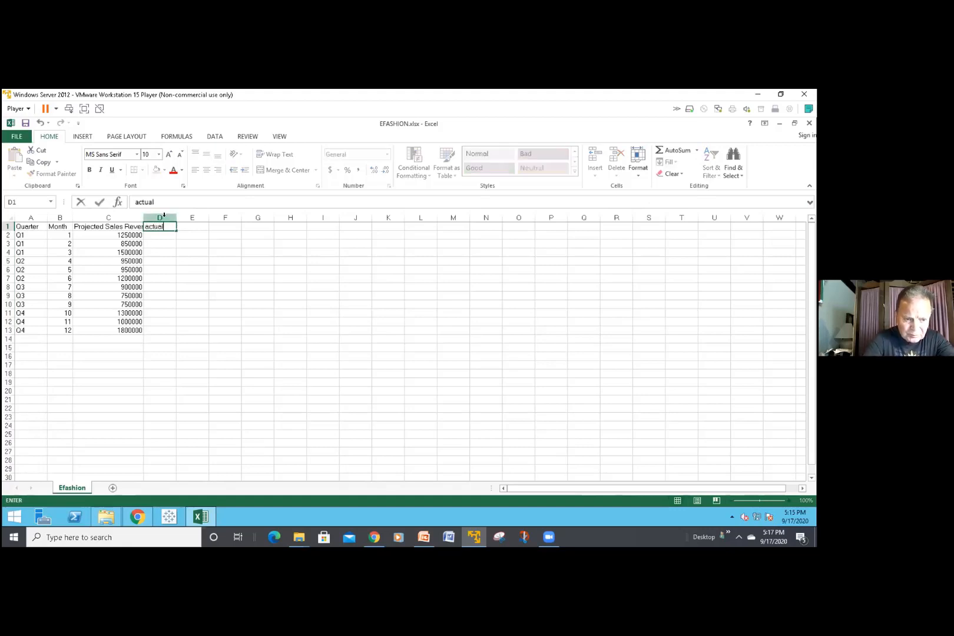
pyautogui.press('Return')
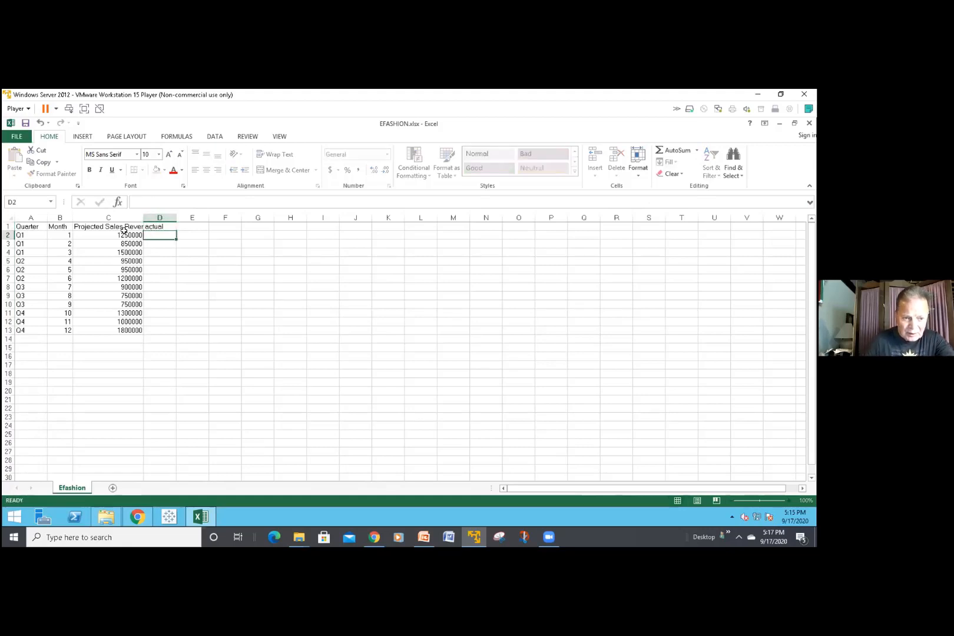
pyautogui.write('1')
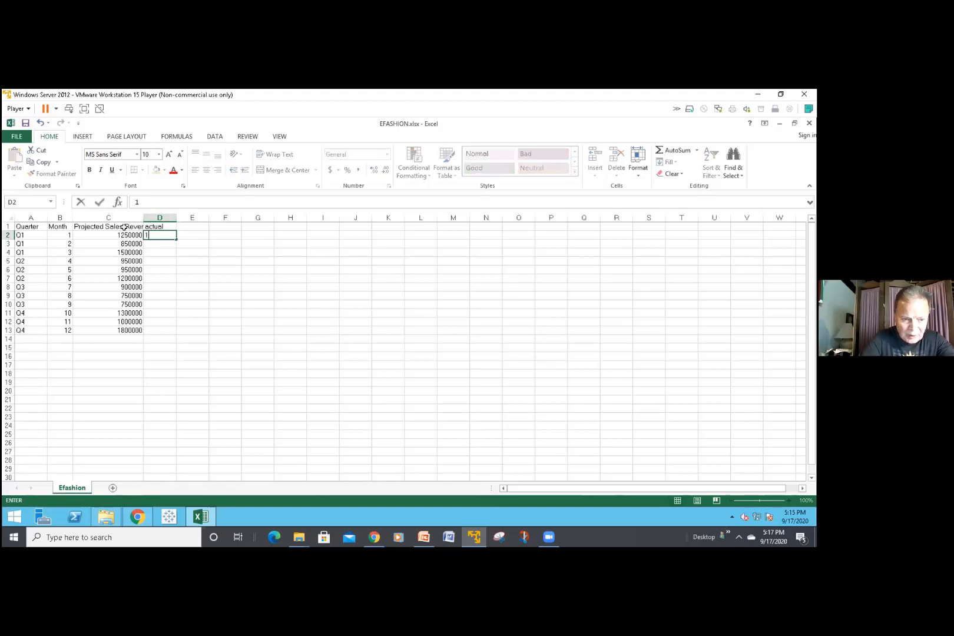
pyautogui.press('Return')
pyautogui.write('2')
pyautogui.press('Return')
pyautogui.write('3')
pyautogui.press('Return')
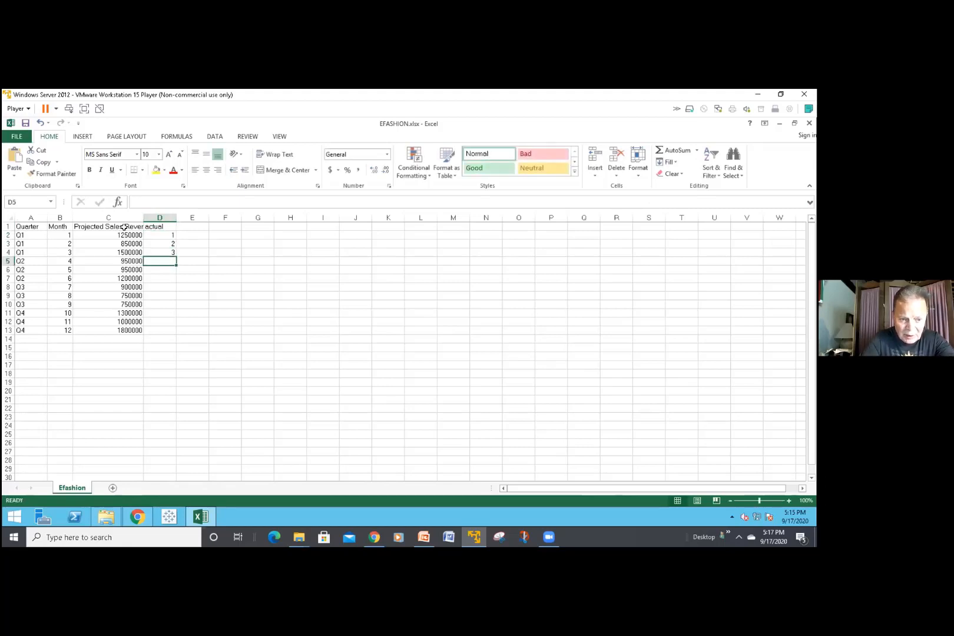
pyautogui.write('4')
pyautogui.press('Return')
pyautogui.write('5 6 7 ')
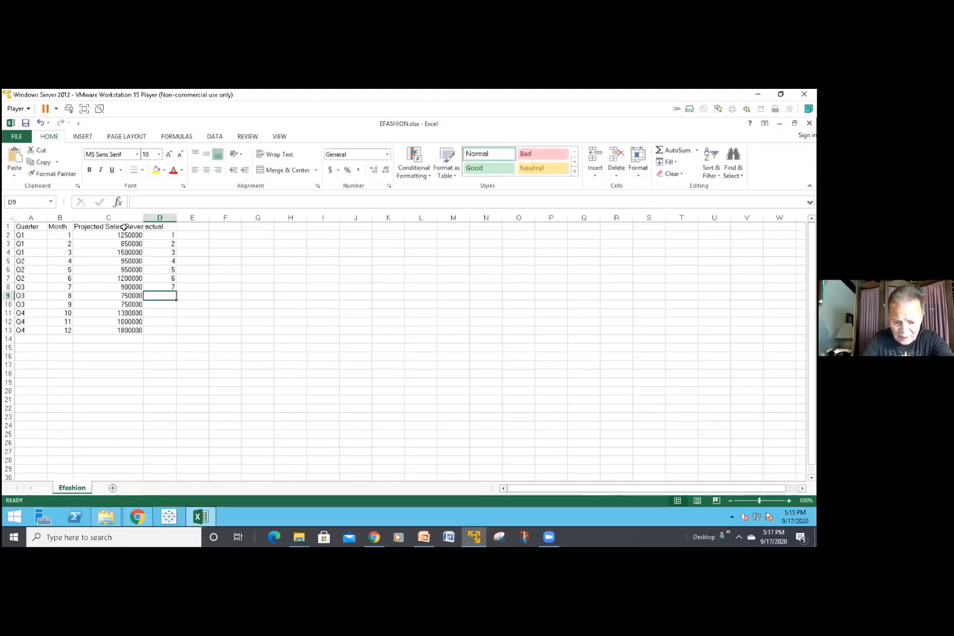
pyautogui.write('8 9 8')
pyautogui.press('Return')
pyautogui.write('7')
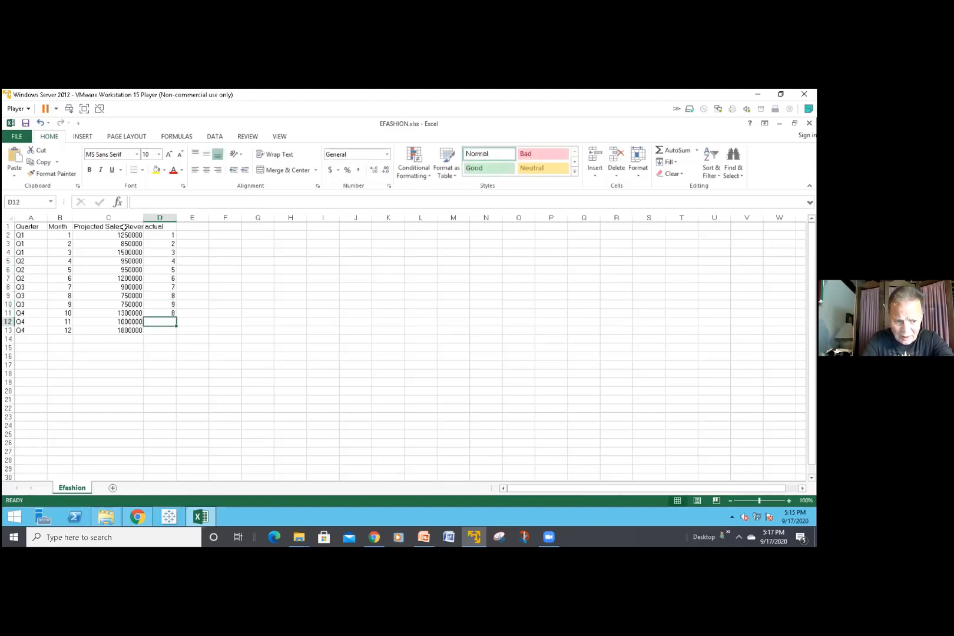
pyautogui.press('Return')
pyautogui.write('6')
pyautogui.press('Return')
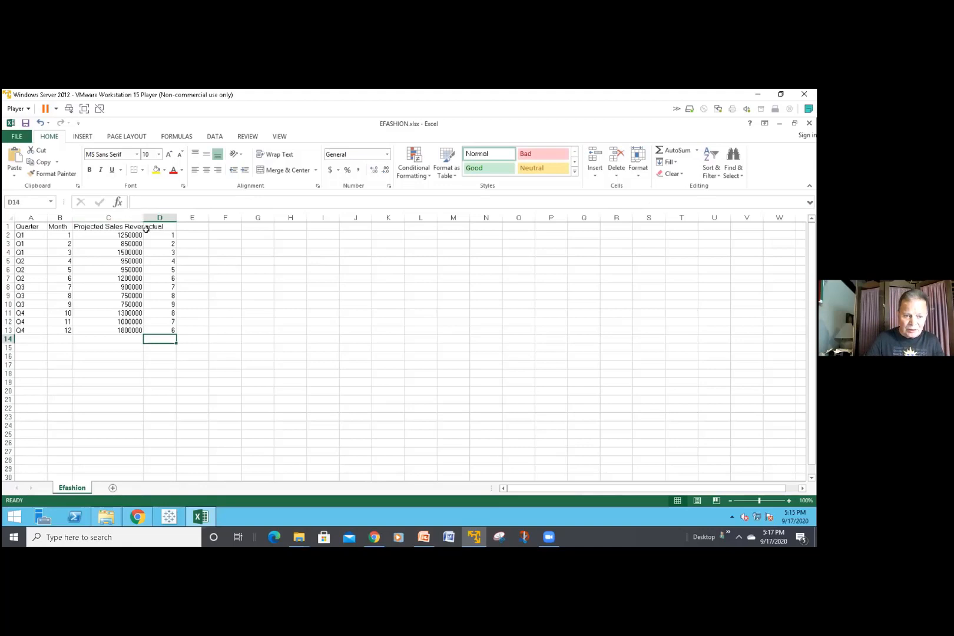
# Step: Change the column heading in cell D1 to actual data
pyautogui.click(150, 226)
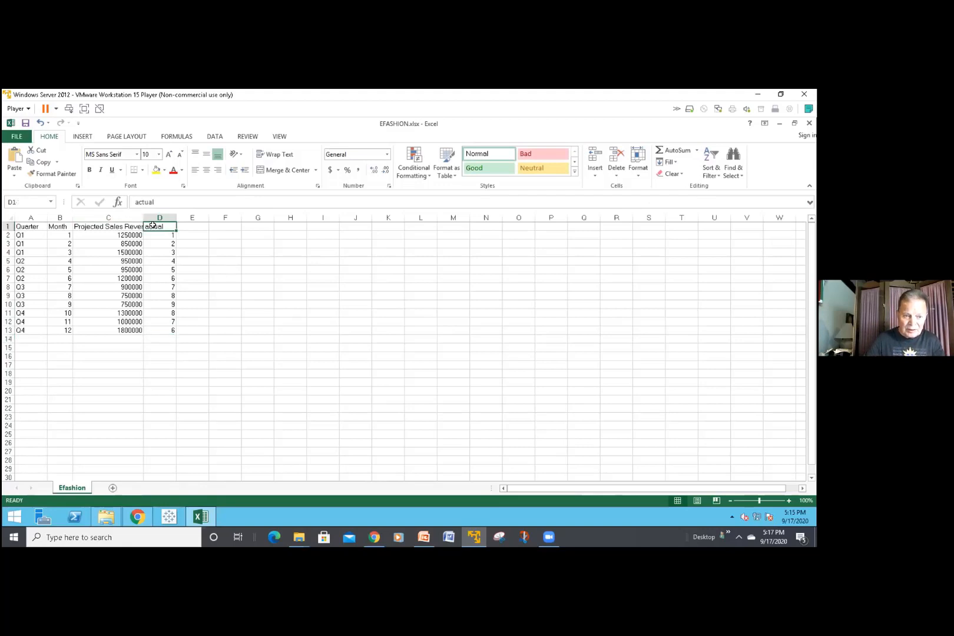
pyautogui.write('ac')
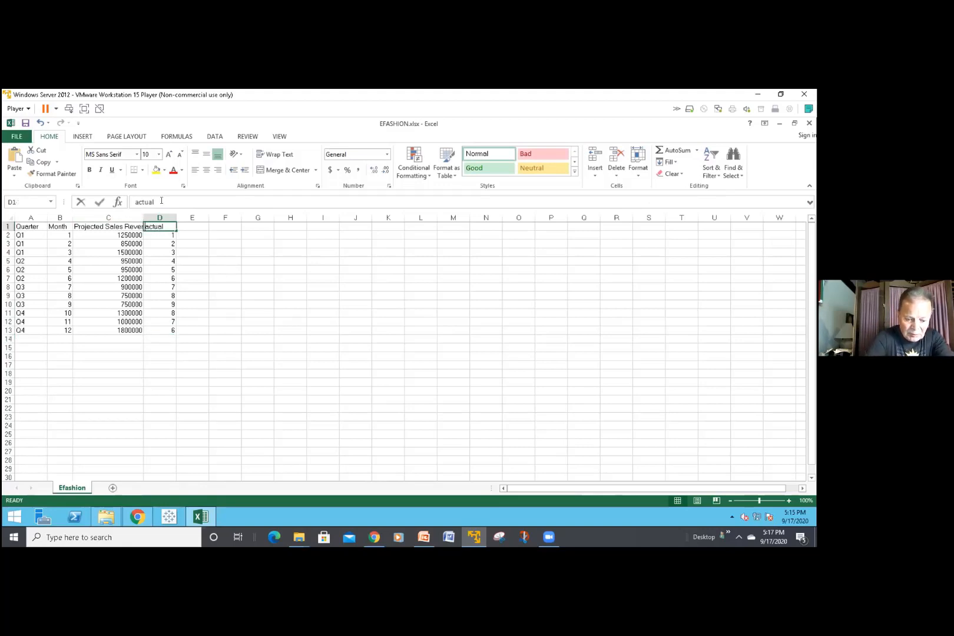
pyautogui.write('tua')
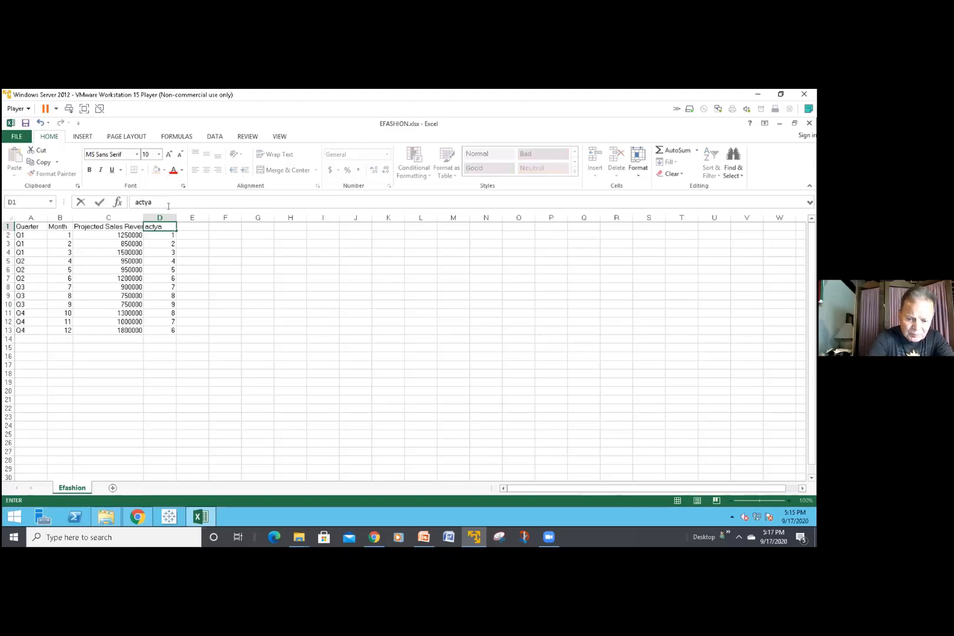
pyautogui.press('BackSpace')
pyautogui.press('BackSpace')
pyautogui.write('ual data')
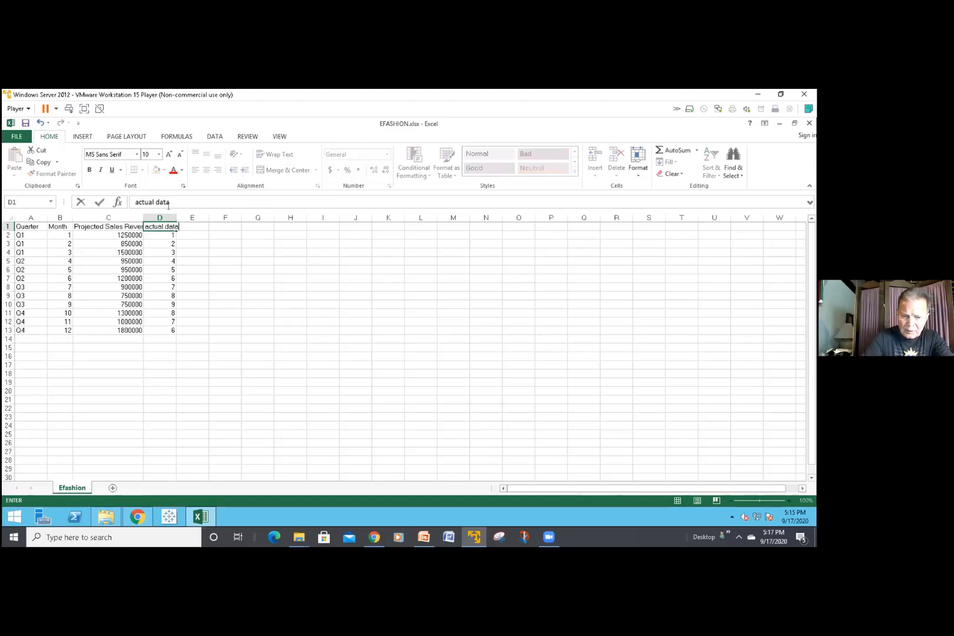
pyautogui.press('Return')
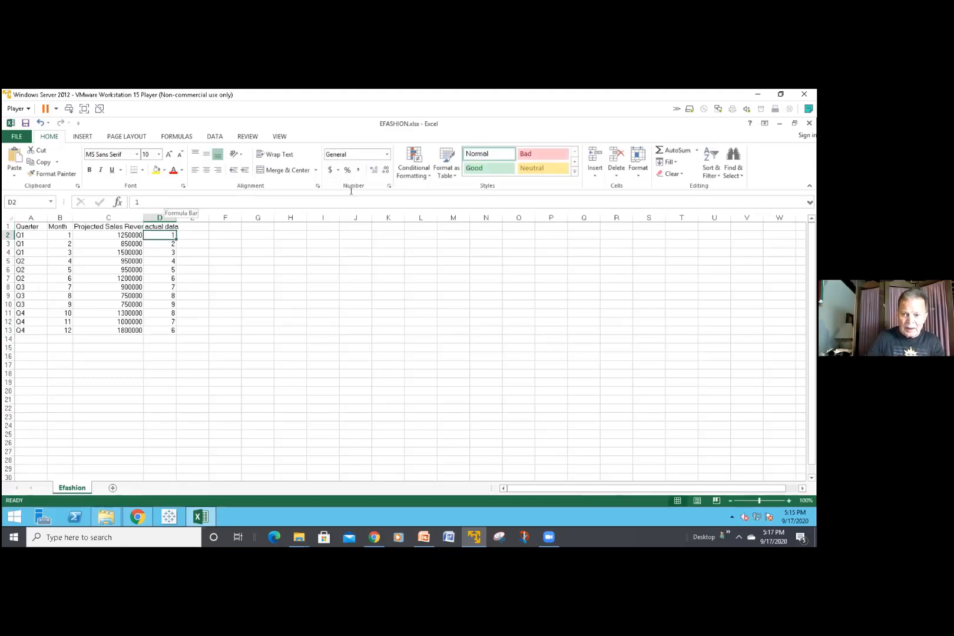
# Step: Close EFASHION.xlsx with its changes saved, and close the stoplights folder window
pyautogui.click(805, 96)
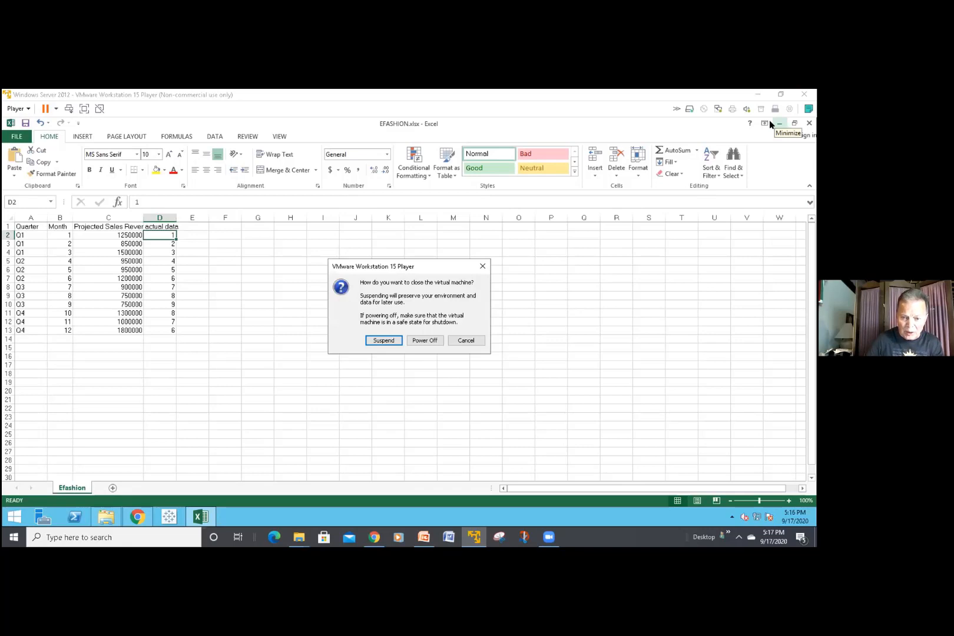
pyautogui.click(466, 340)
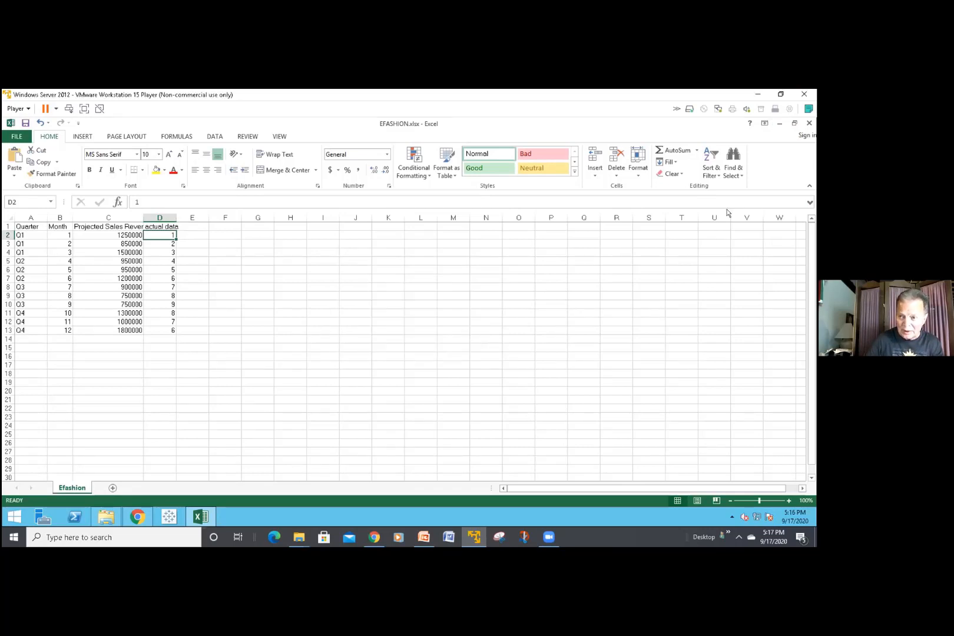
pyautogui.click(809, 123)
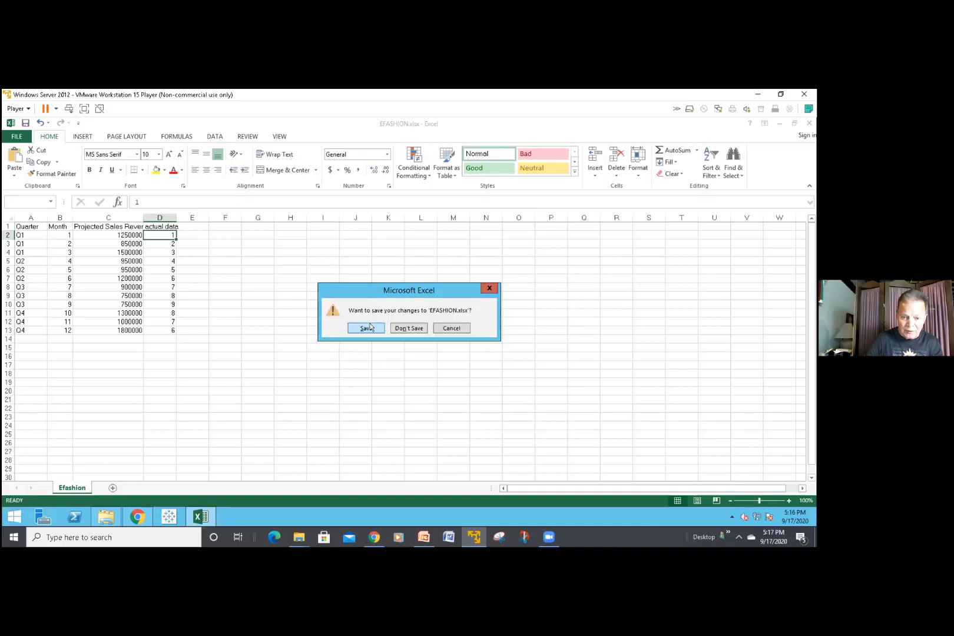
pyautogui.click(369, 325)
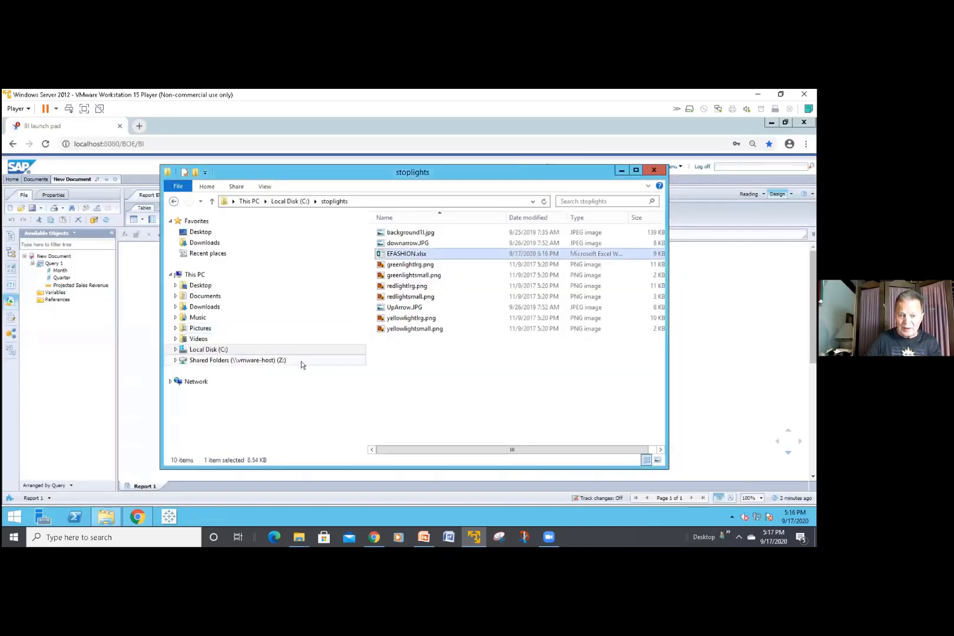
pyautogui.click(652, 169)
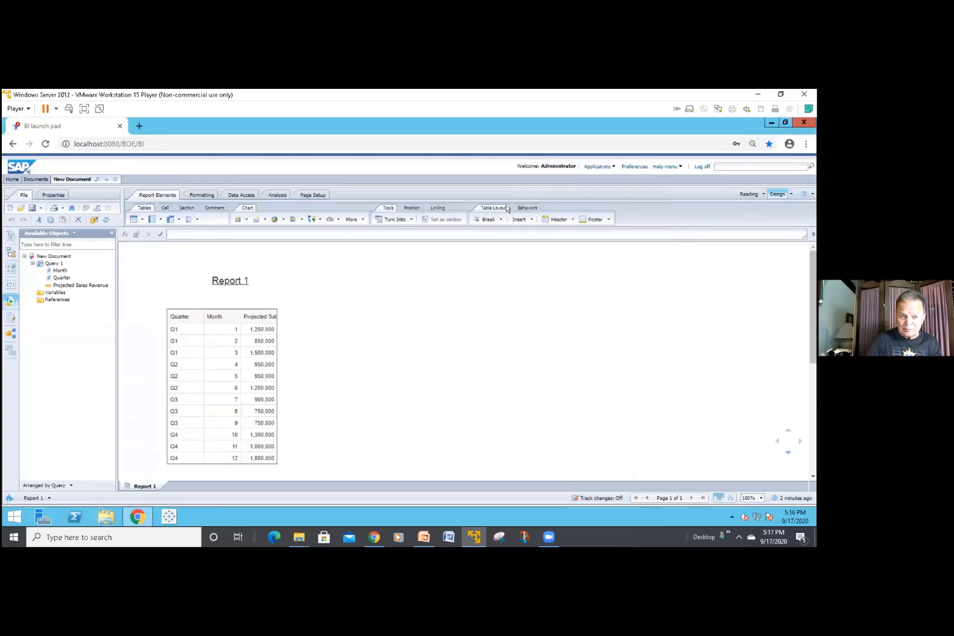
# Step: Replace the EFASHION spreadsheet in the launch pad's Excel folder with the local EFASHION.xlsx from stoplights, accepting the overwrite
pyautogui.click(307, 244)
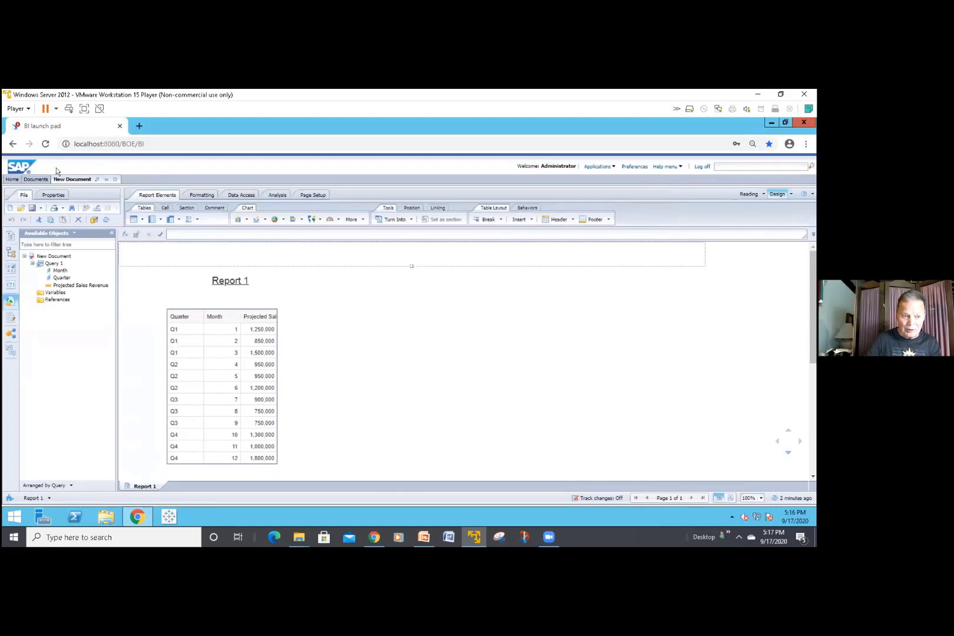
pyautogui.click(41, 179)
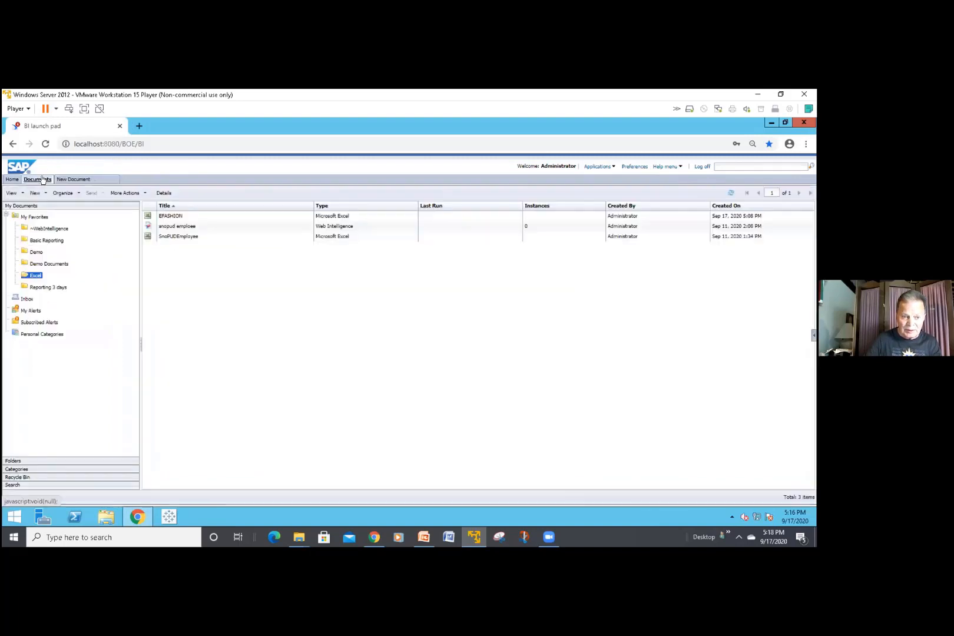
pyautogui.click(178, 218)
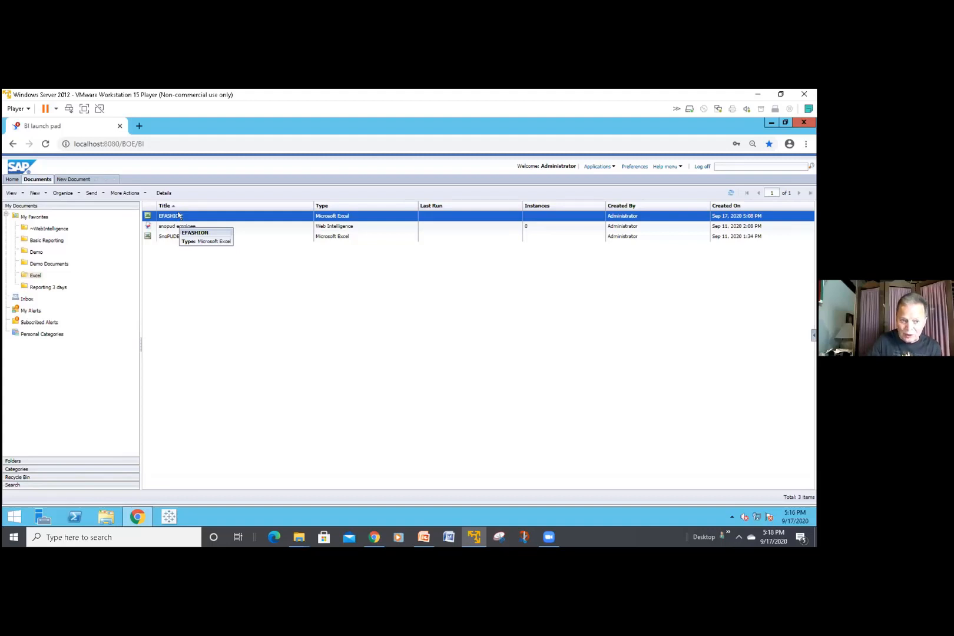
pyautogui.rightClick(178, 215)
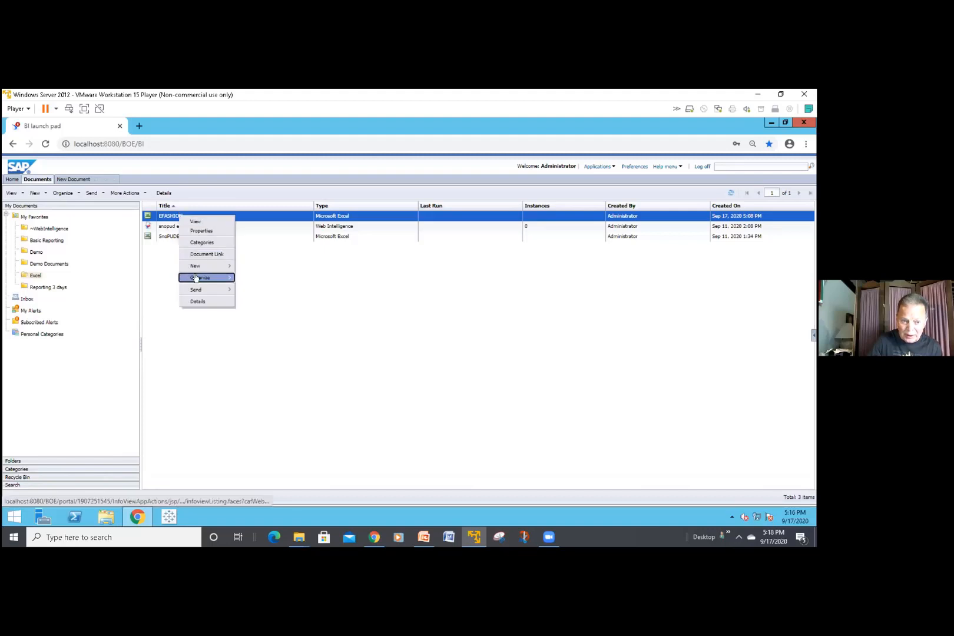
pyautogui.moveTo(207, 278)
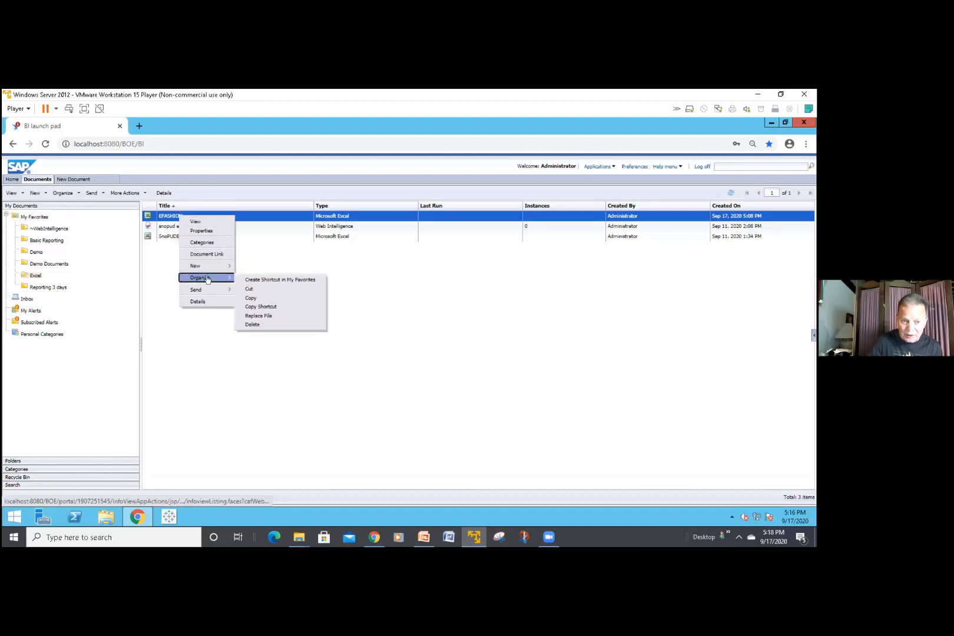
pyautogui.click(284, 317)
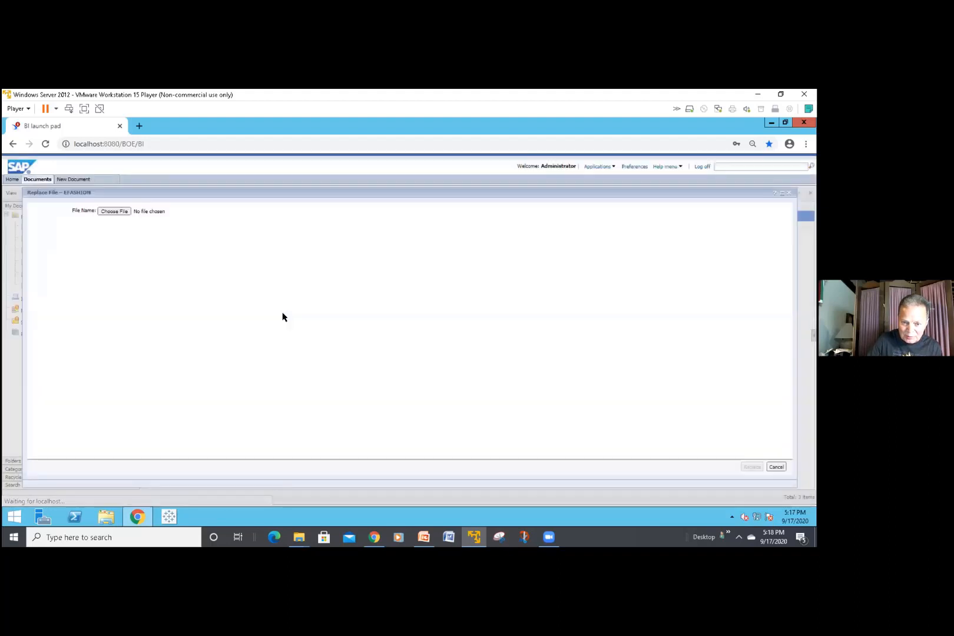
pyautogui.click(114, 211)
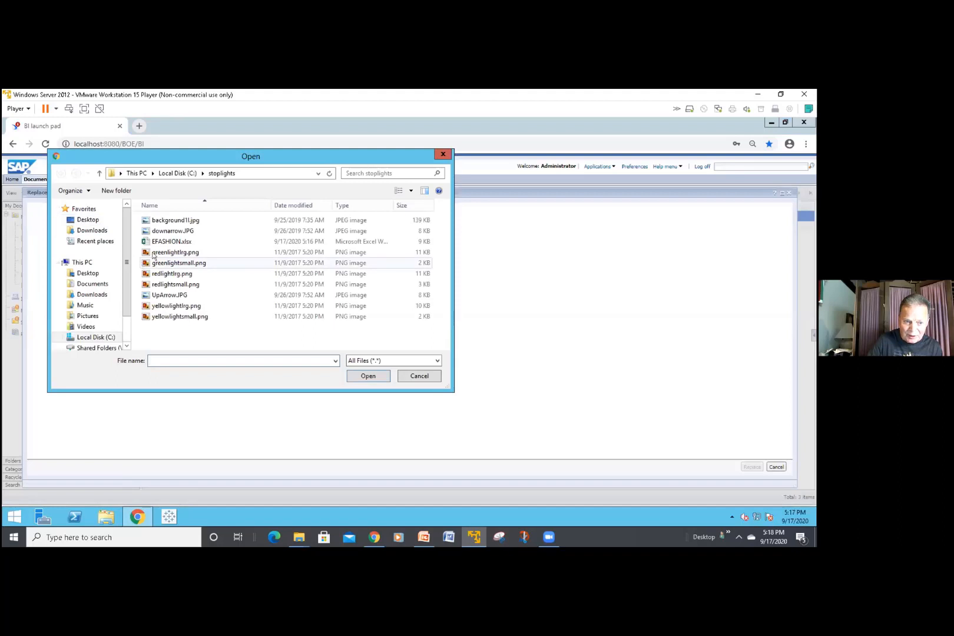
pyautogui.click(170, 242)
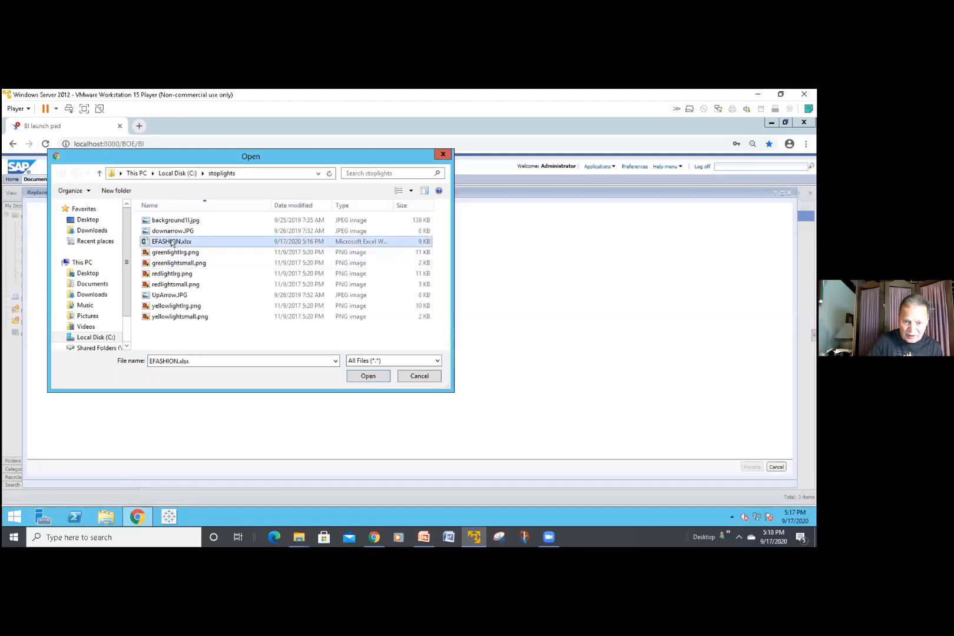
pyautogui.click(355, 374)
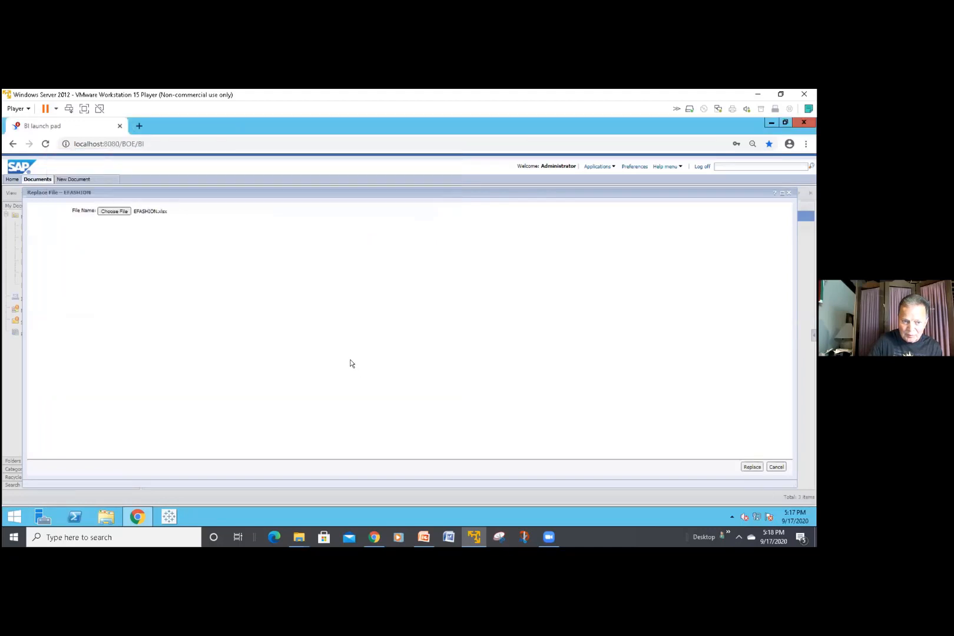
pyautogui.click(749, 463)
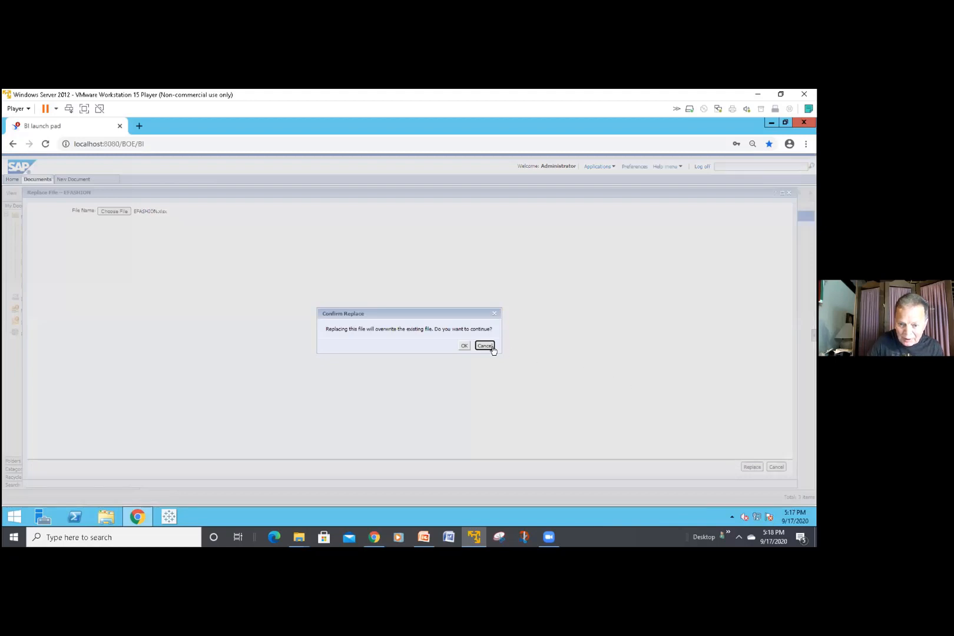
pyautogui.click(464, 345)
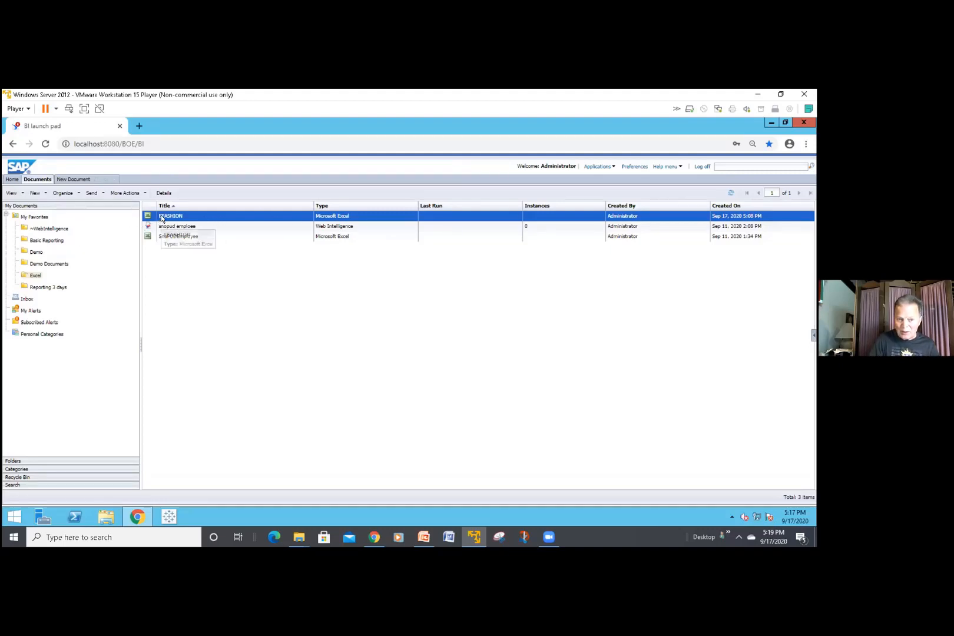
# Step: Reapply Query 1's Excel source settings with the Efashion sheet and all fields, and run the query
pyautogui.click(74, 179)
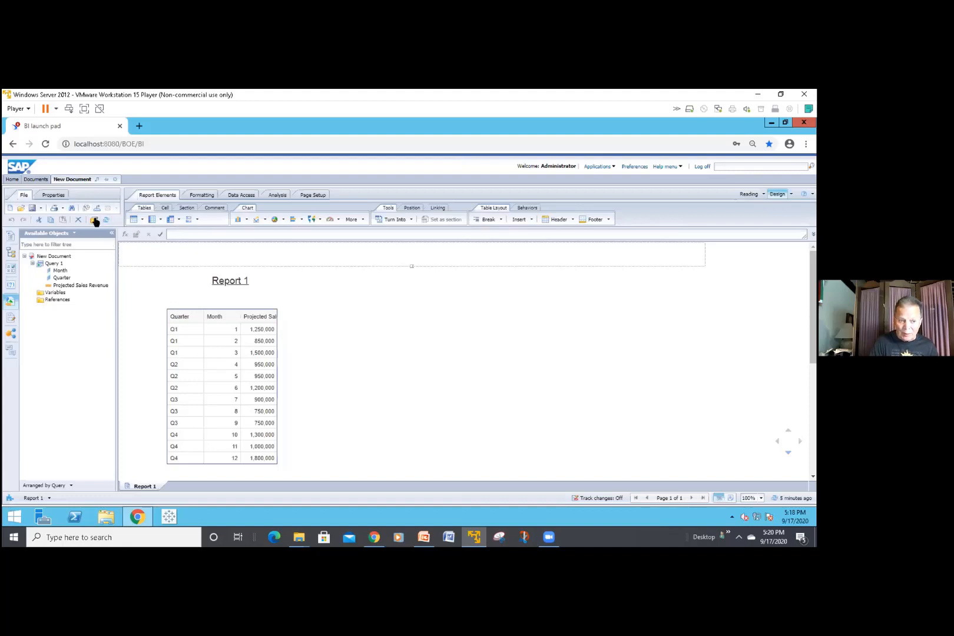
pyautogui.click(93, 220)
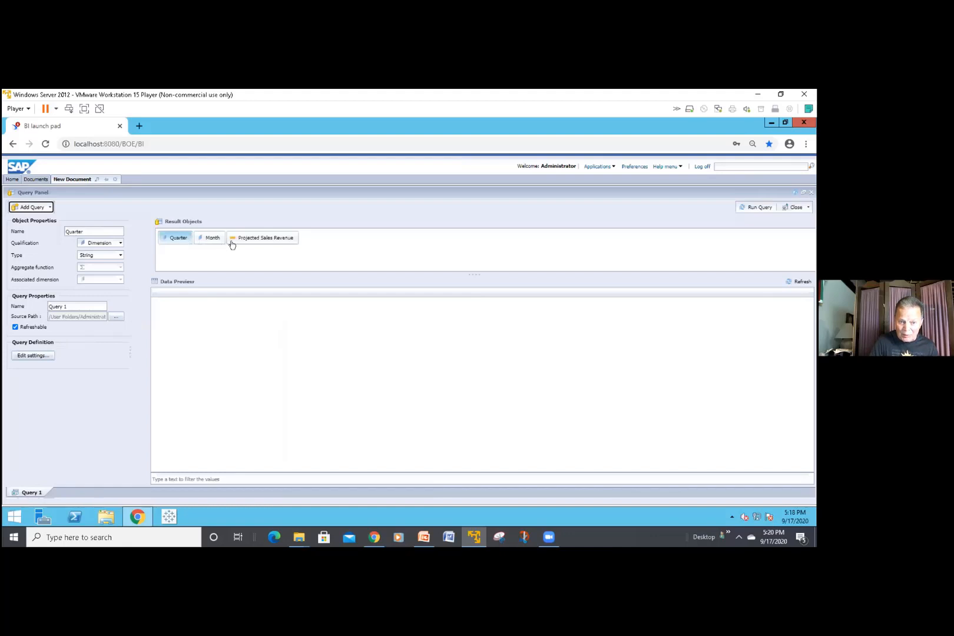
pyautogui.click(34, 354)
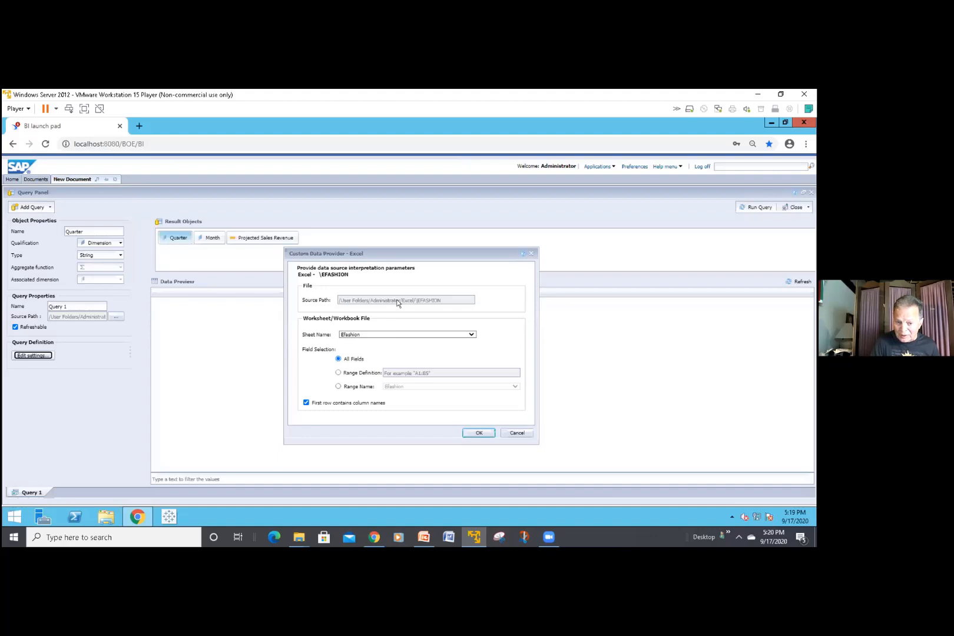
pyautogui.click(470, 432)
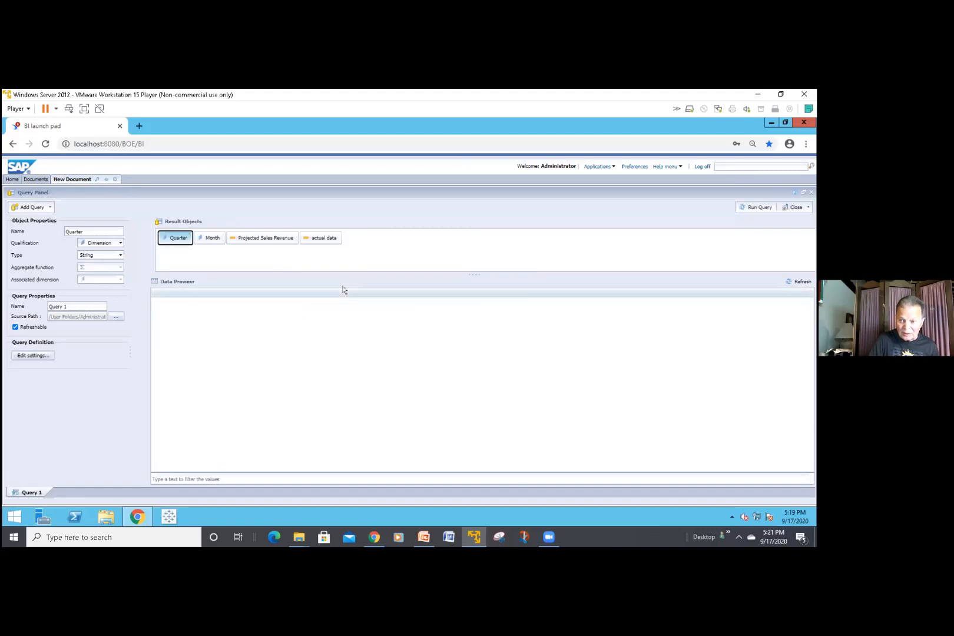
pyautogui.click(759, 208)
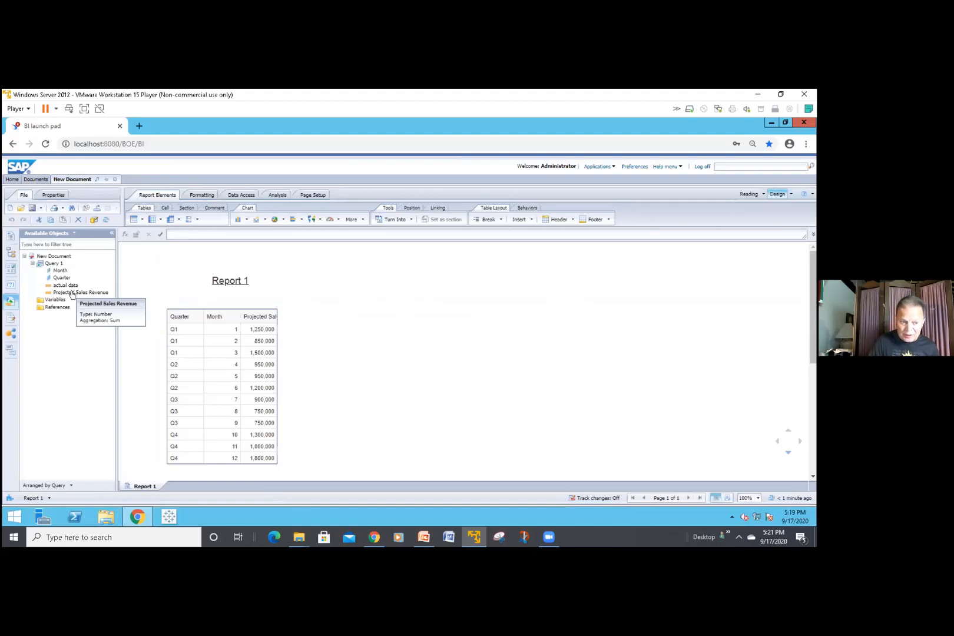
# Step: Add Projected Sales Revenue as another column at the end of the Report 1 table
pyautogui.moveTo(69, 294); pyautogui.dragTo(274, 336)
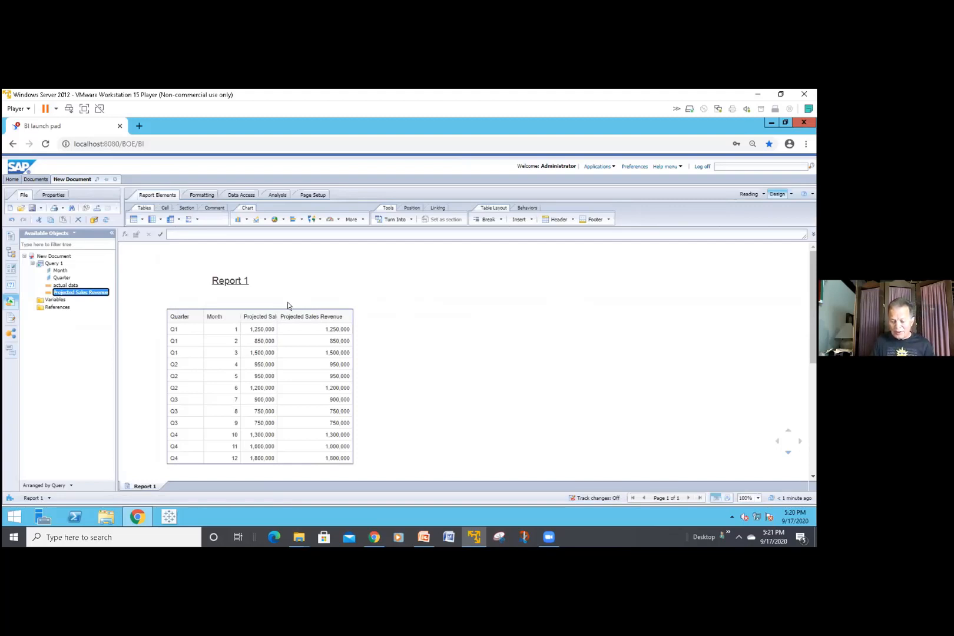
pyautogui.click(252, 288)
pyautogui.click(239, 265)
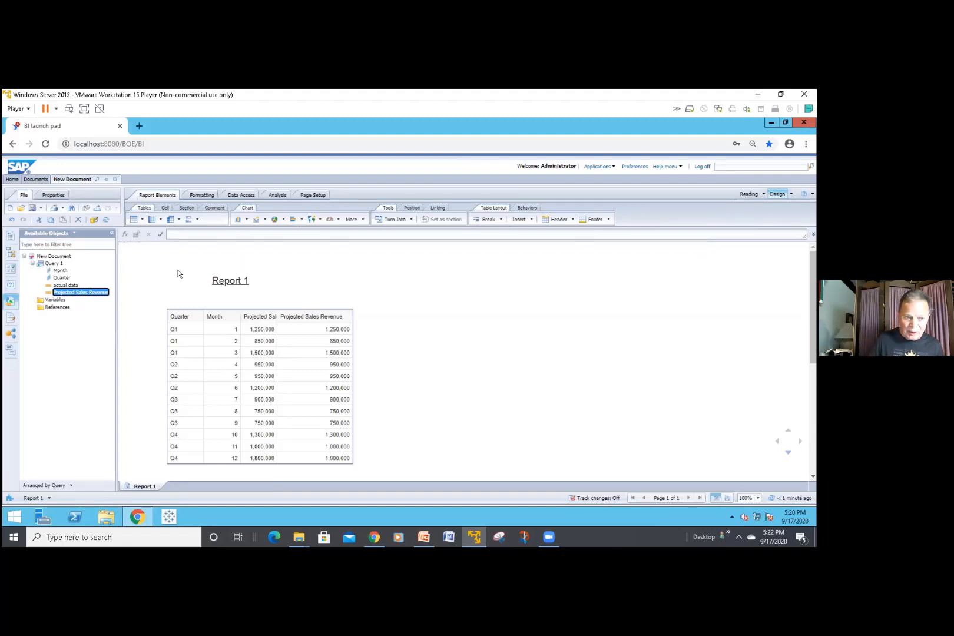
# Step: Add a second query to the document based on the efashion universe
pyautogui.click(92, 219)
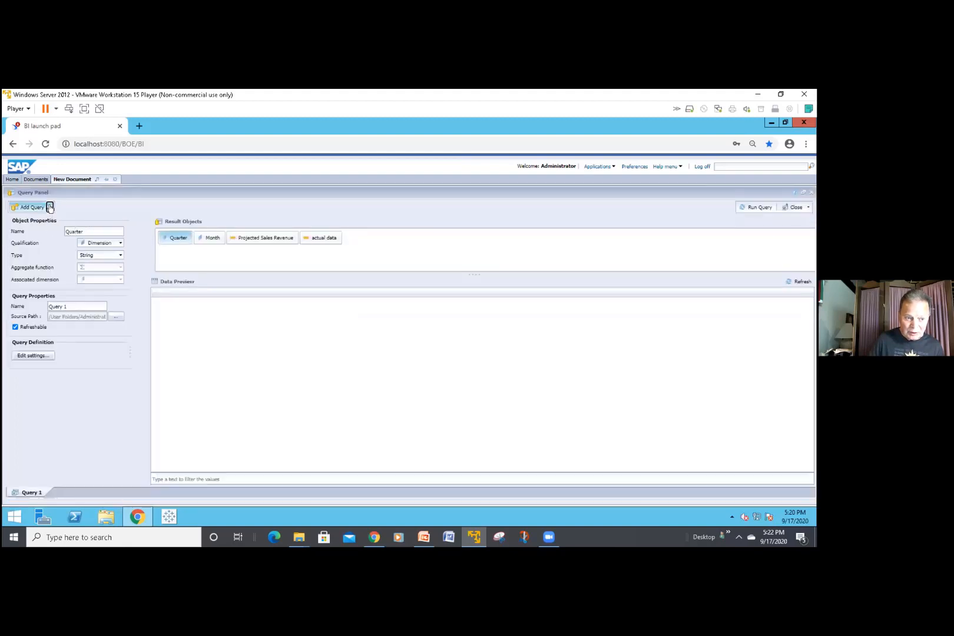
pyautogui.click(50, 206)
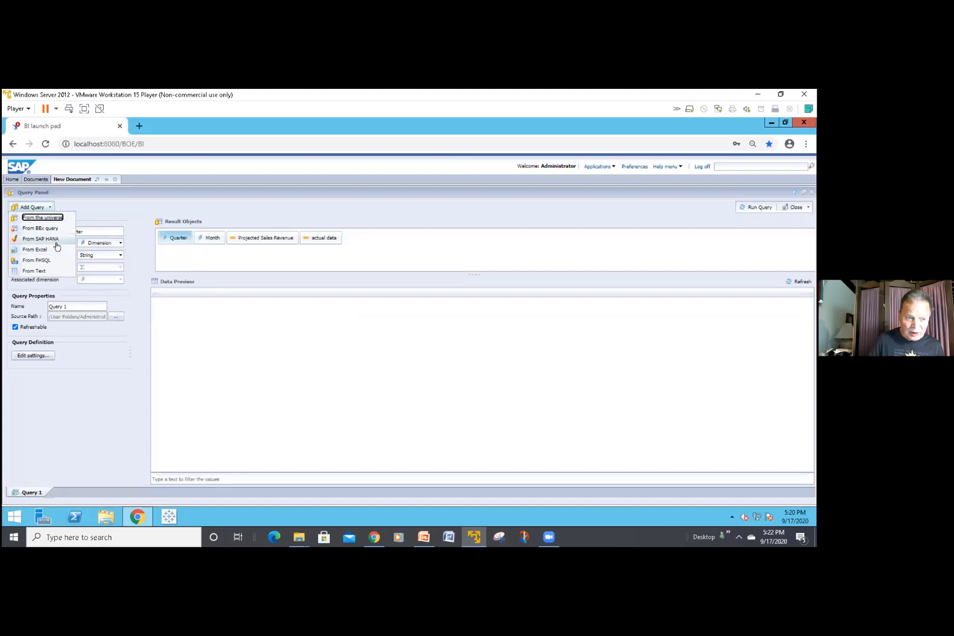
pyautogui.click(57, 218)
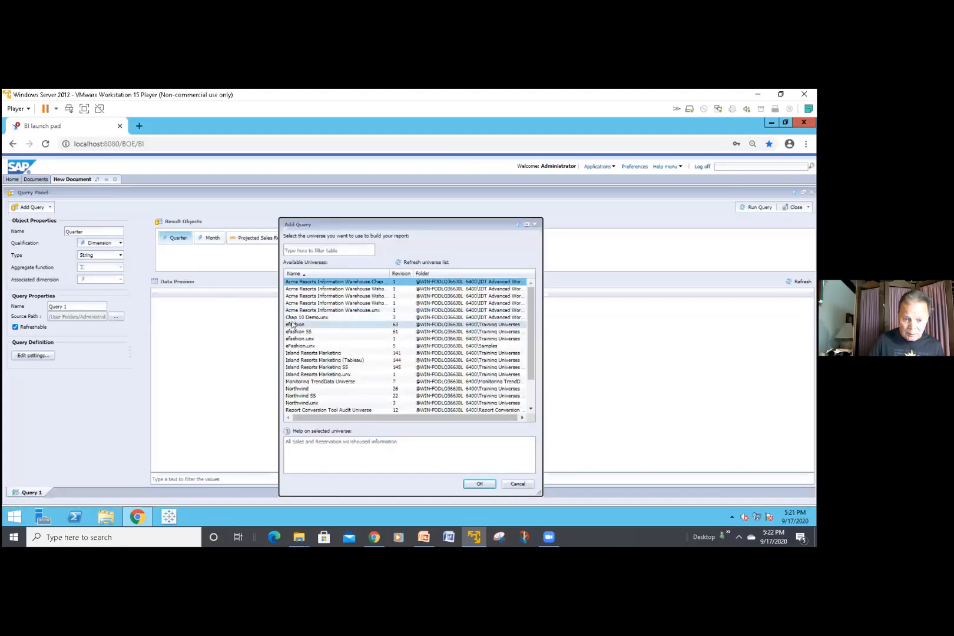
pyautogui.doubleClick(293, 325)
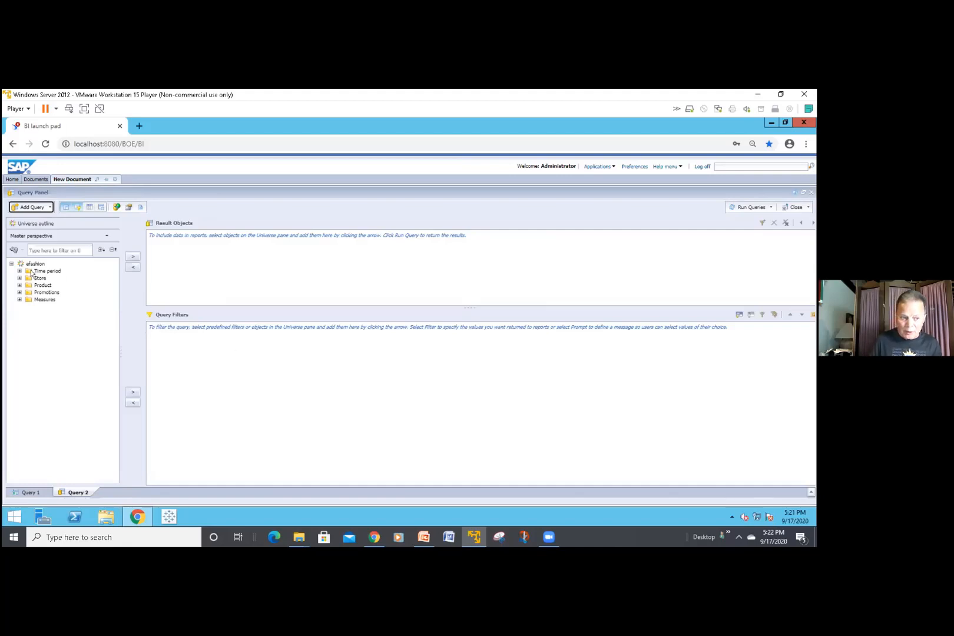
# Step: Add Quarter, Month and all objects of the Measures class to the new query's result objects
pyautogui.click(20, 271)
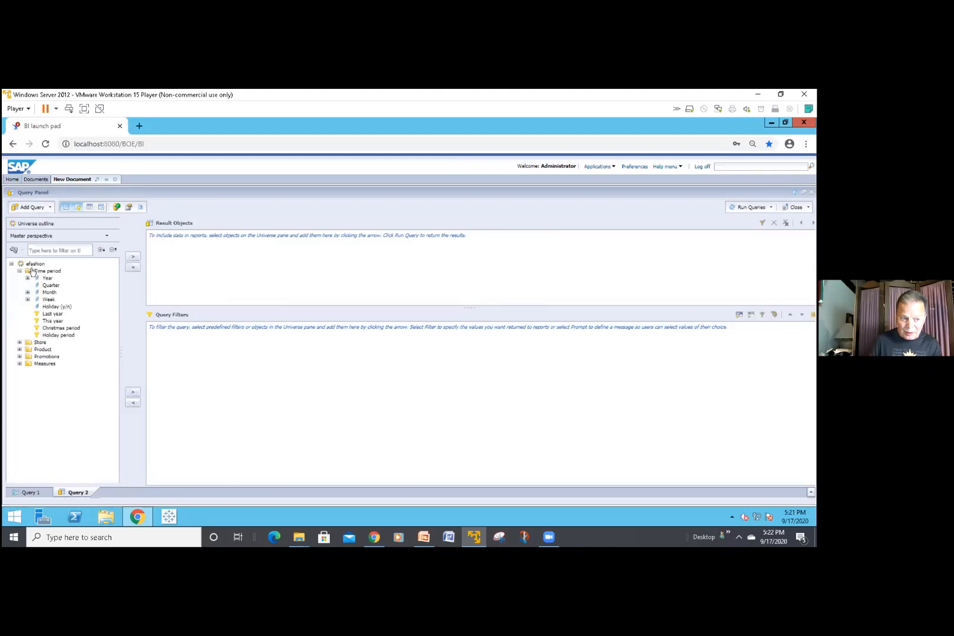
pyautogui.click(48, 284)
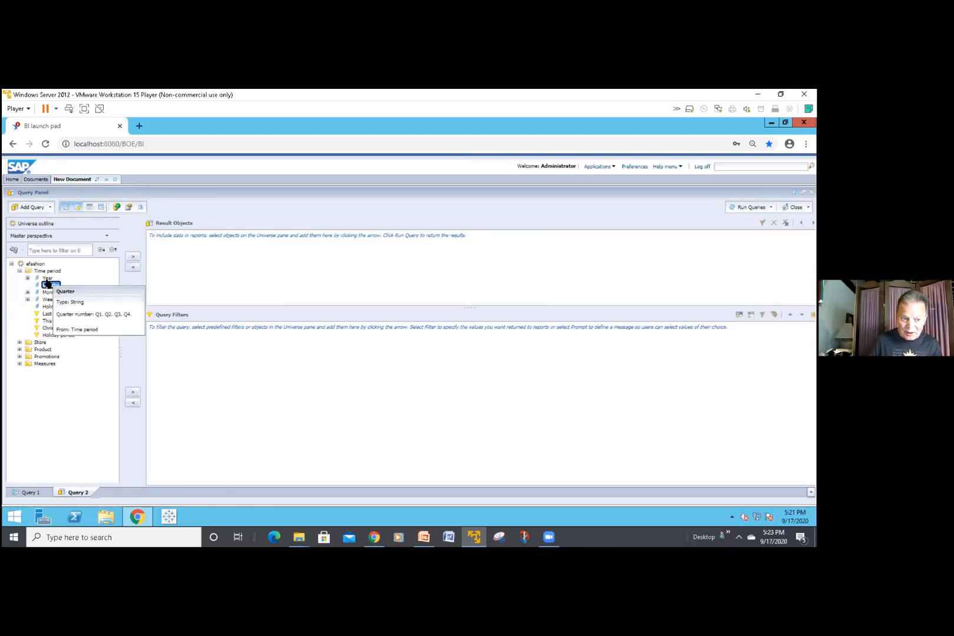
pyautogui.doubleClick(47, 284)
pyautogui.doubleClick(47, 292)
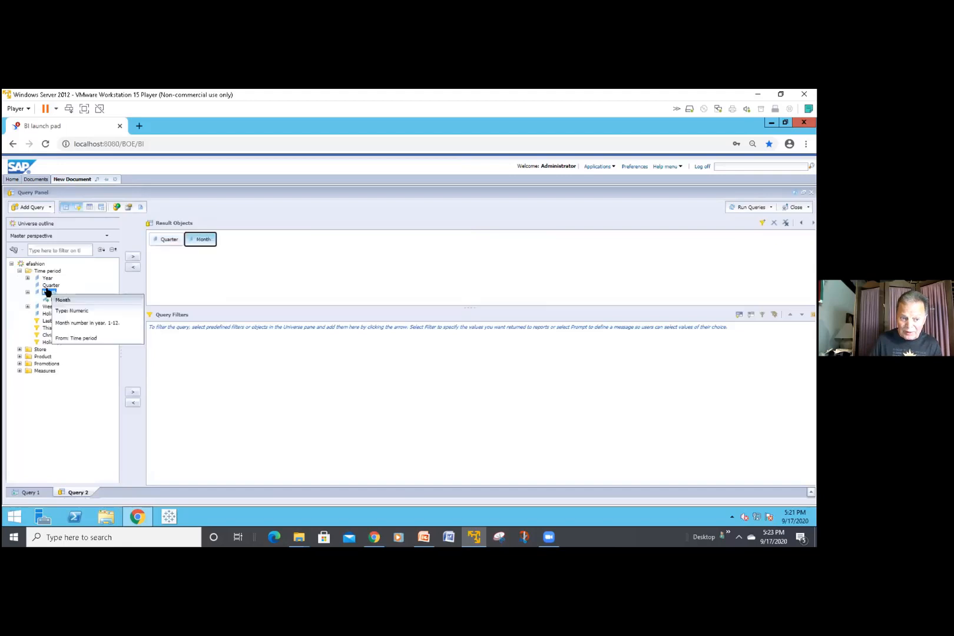
pyautogui.doubleClick(42, 370)
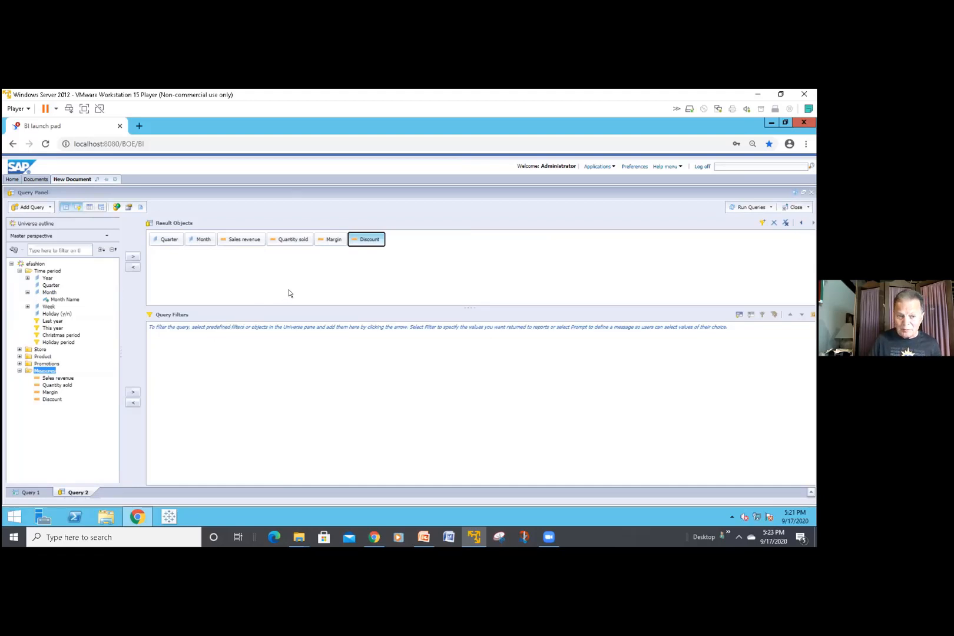
# Step: Rename Query 2 as efashioon
pyautogui.rightClick(77, 494)
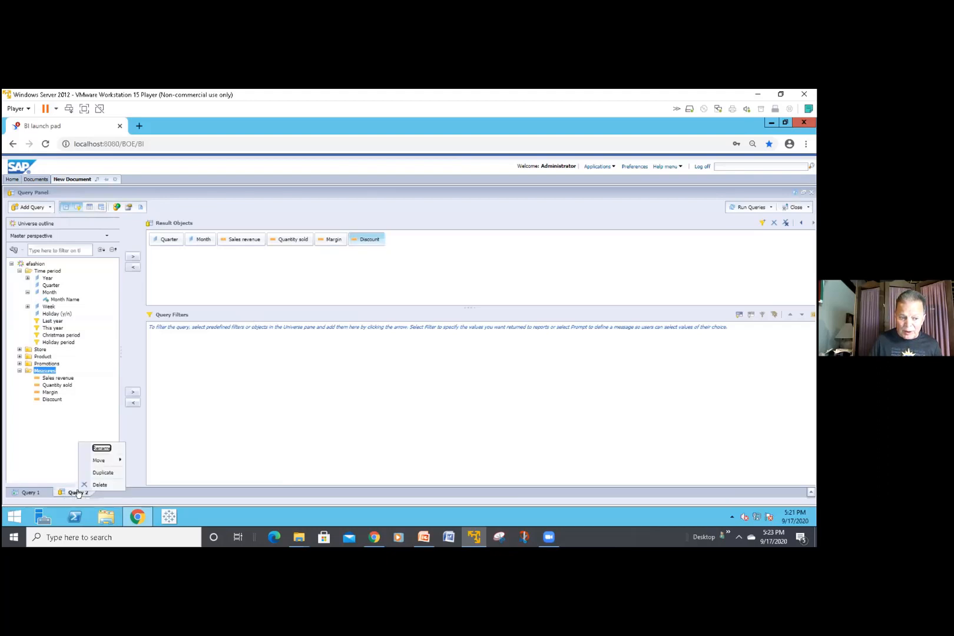
pyautogui.click(108, 448)
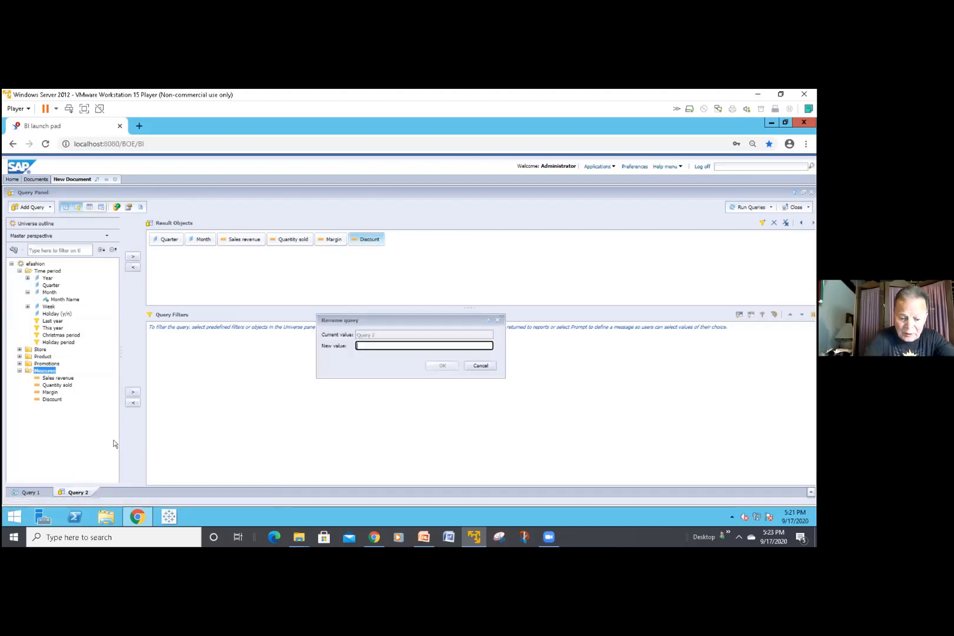
pyautogui.write('efas')
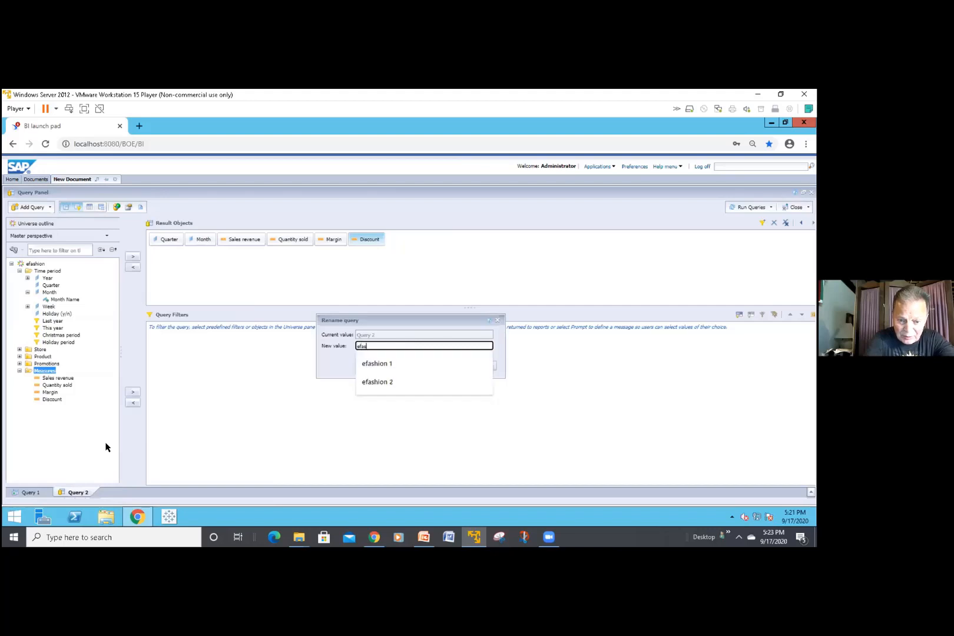
pyautogui.write('hioon')
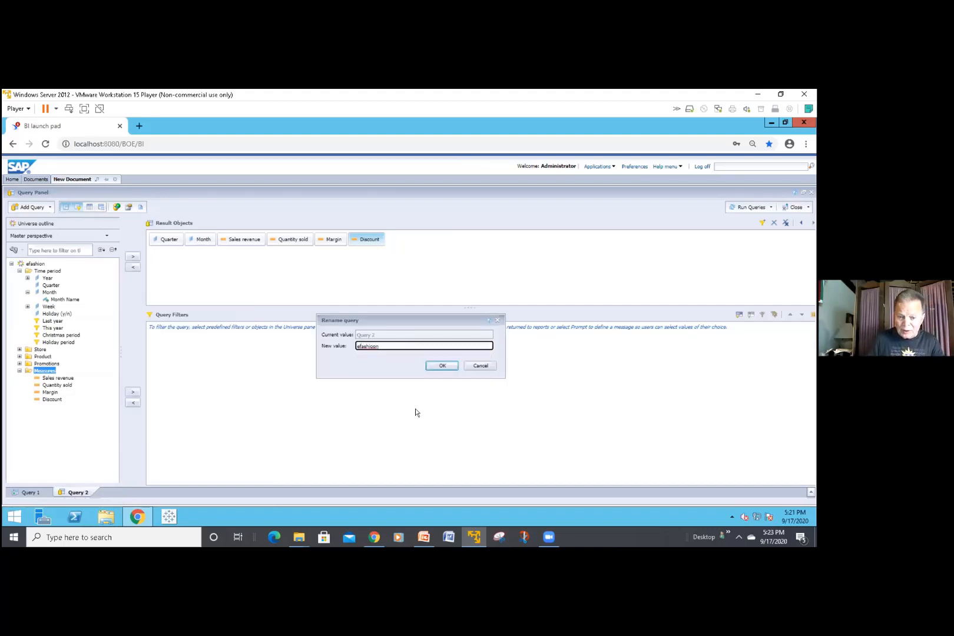
pyautogui.click(443, 365)
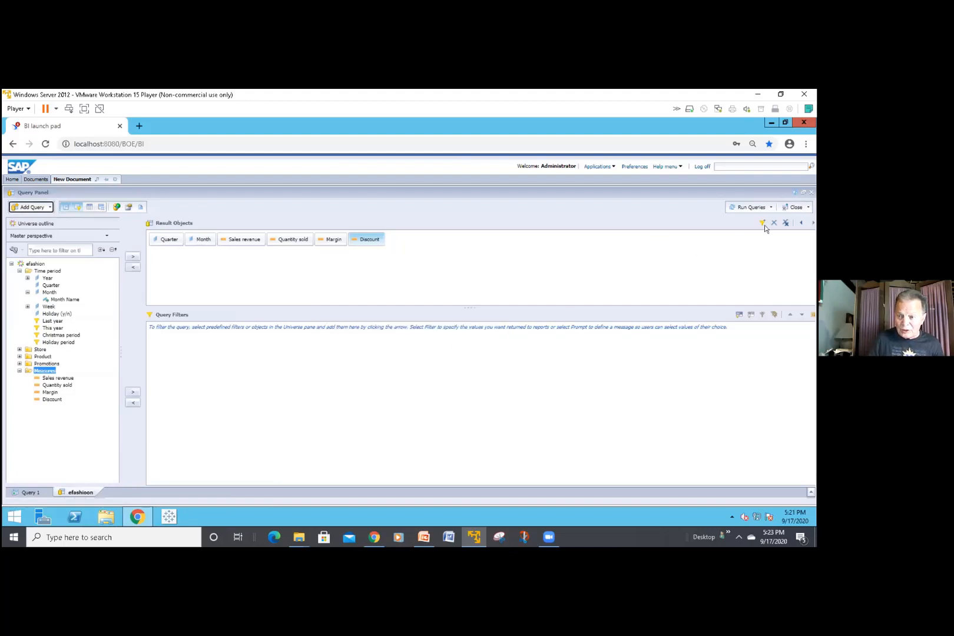
# Step: Run only the efashioon query, insert its table in a new report, and open Report 2
pyautogui.click(770, 207)
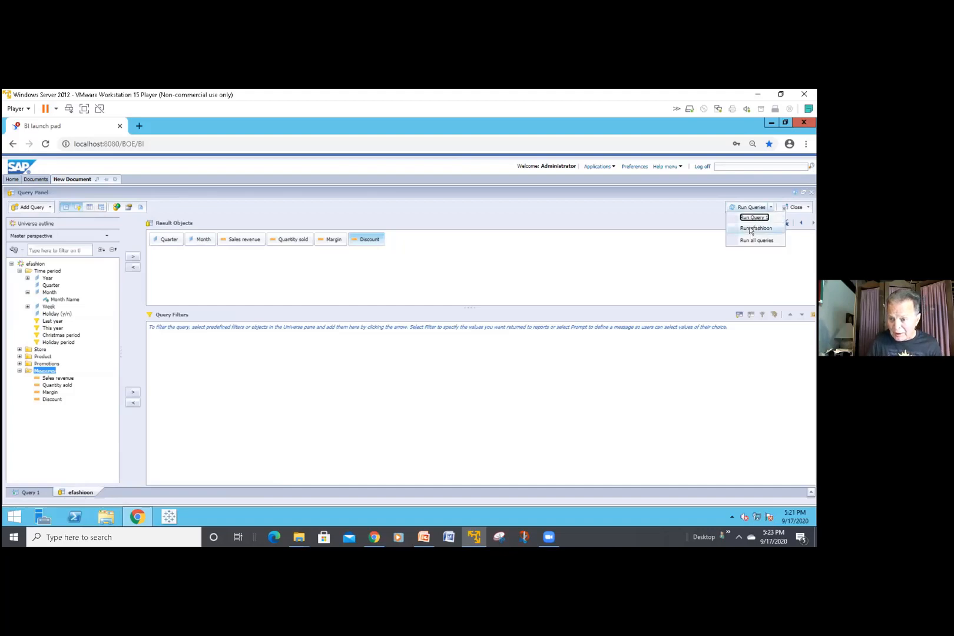
pyautogui.click(751, 229)
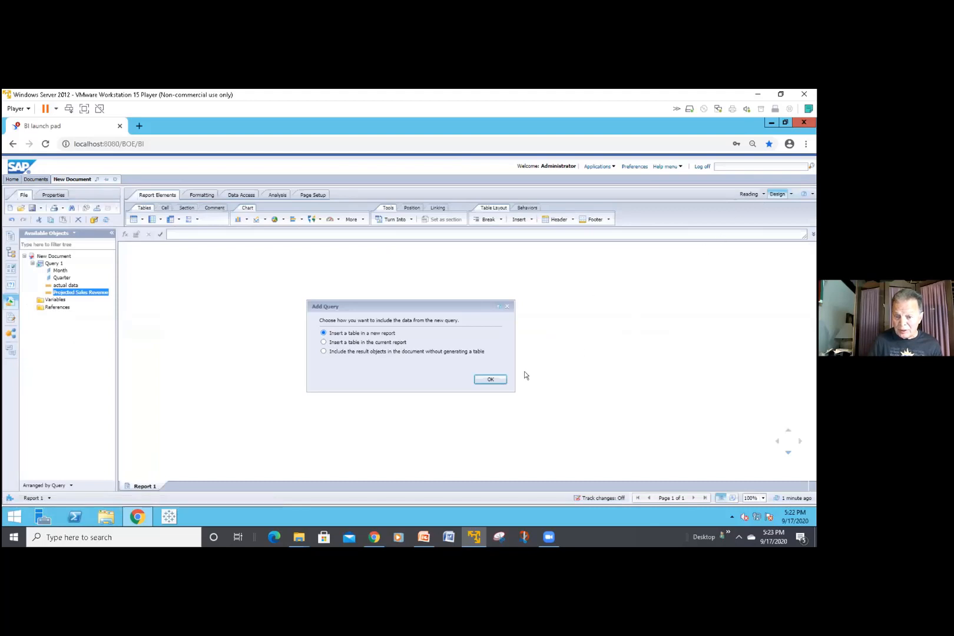
pyautogui.click(494, 379)
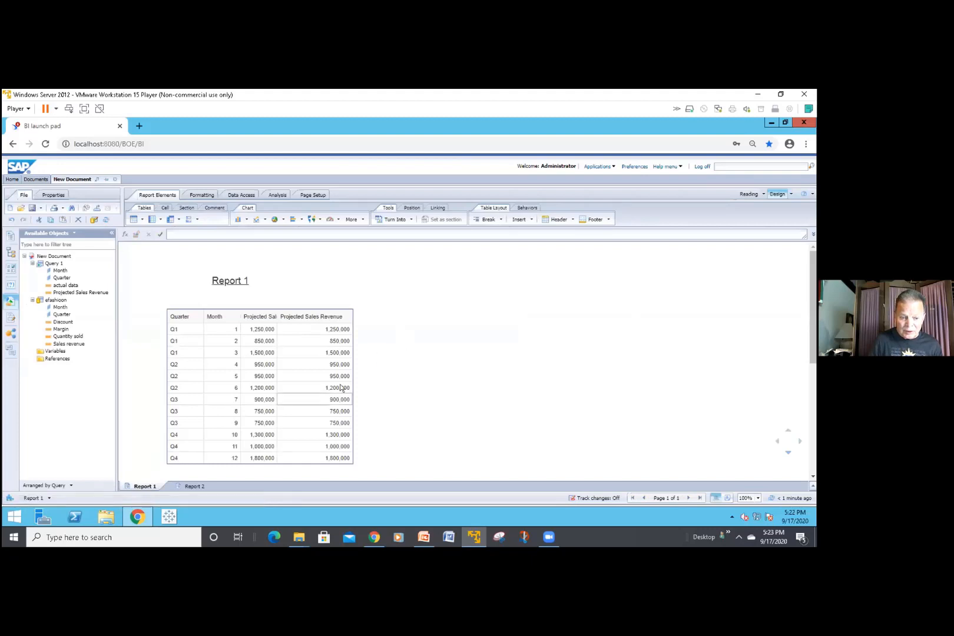
pyautogui.click(188, 485)
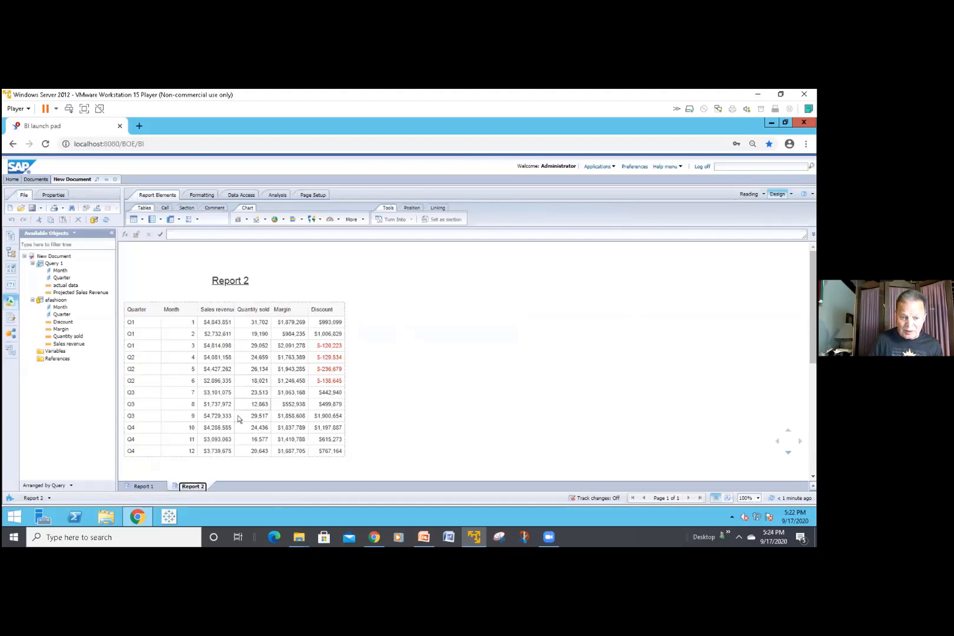
# Step: Add Sales revenue, Quantity sold, Margin and Discount from the efashioon query as columns at the end of Report 1's table
pyautogui.click(144, 485)
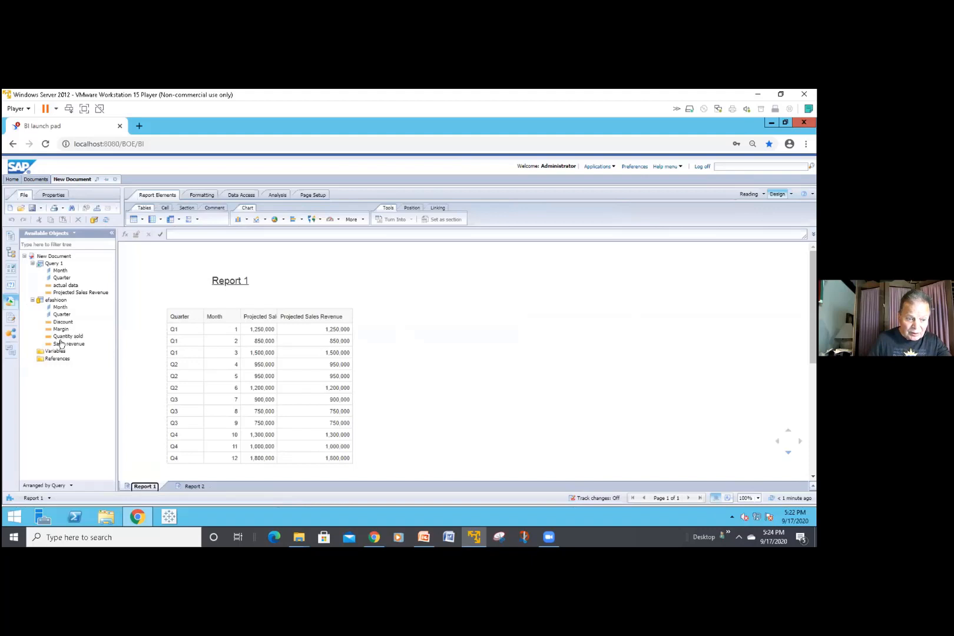
pyautogui.click(61, 343)
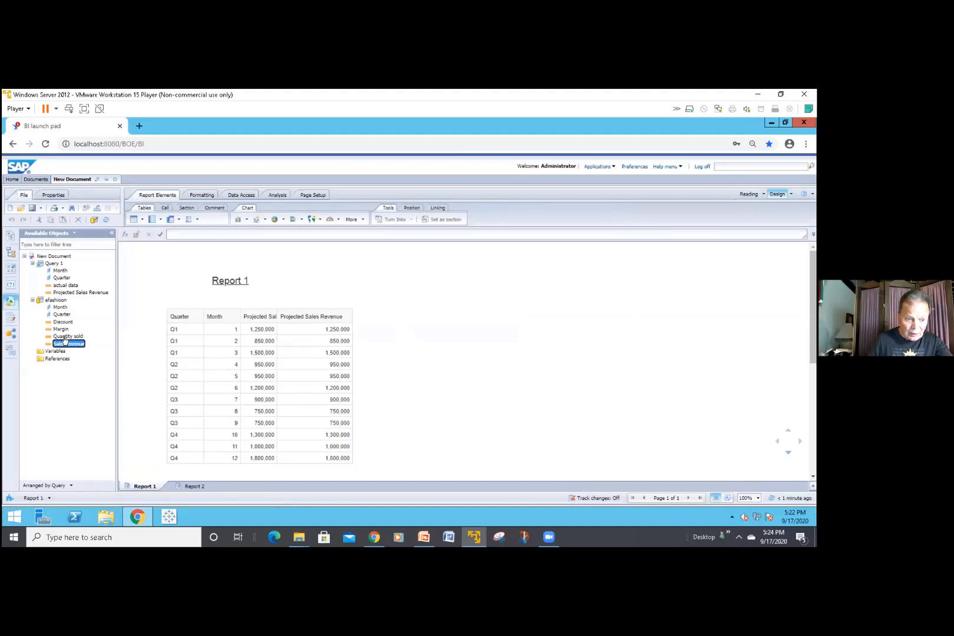
pyautogui.keyDown('ctrl'); pyautogui.click(65, 337); pyautogui.keyUp('ctrl')
pyautogui.keyDown('ctrl'); pyautogui.click(62, 329); pyautogui.keyUp('ctrl')
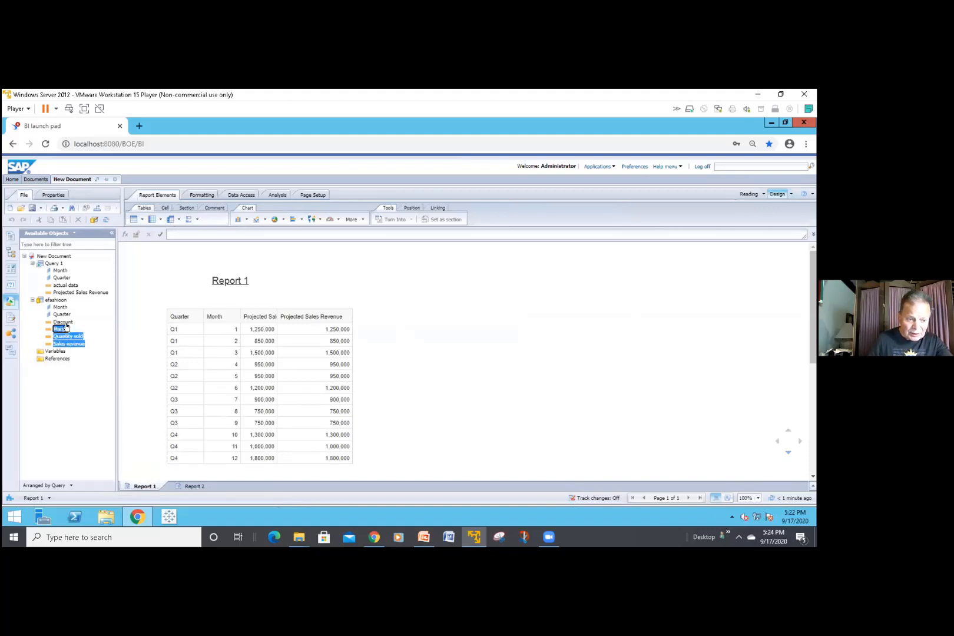
pyautogui.keyDown('ctrl'); pyautogui.click(64, 322); pyautogui.keyUp('ctrl')
pyautogui.moveTo(66, 326); pyautogui.dragTo(350, 380)
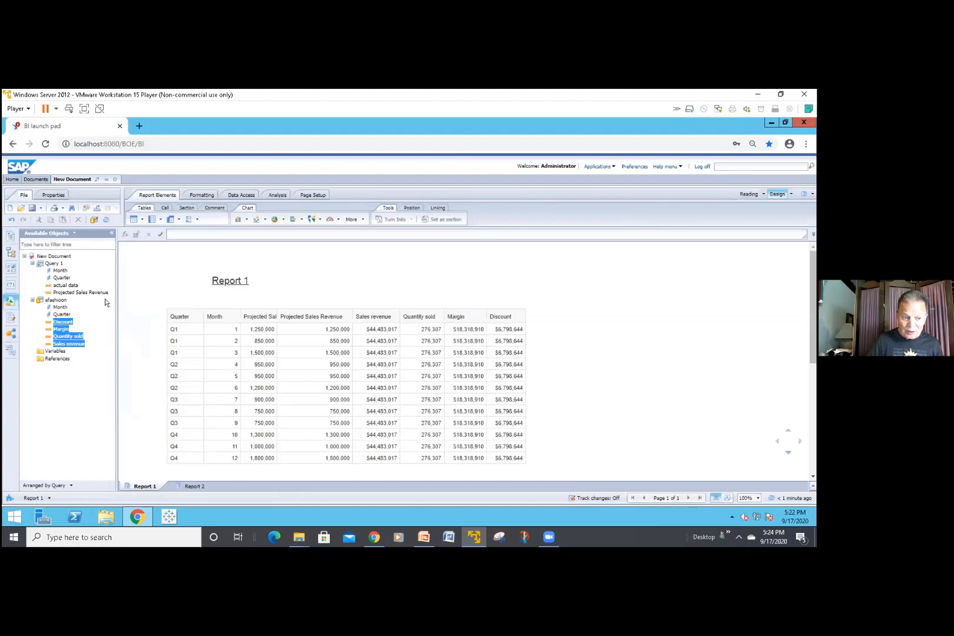
# Step: Merge the Quarter dimension of Query 1 with the Quarter dimension of the efashioon query
pyautogui.click(64, 257)
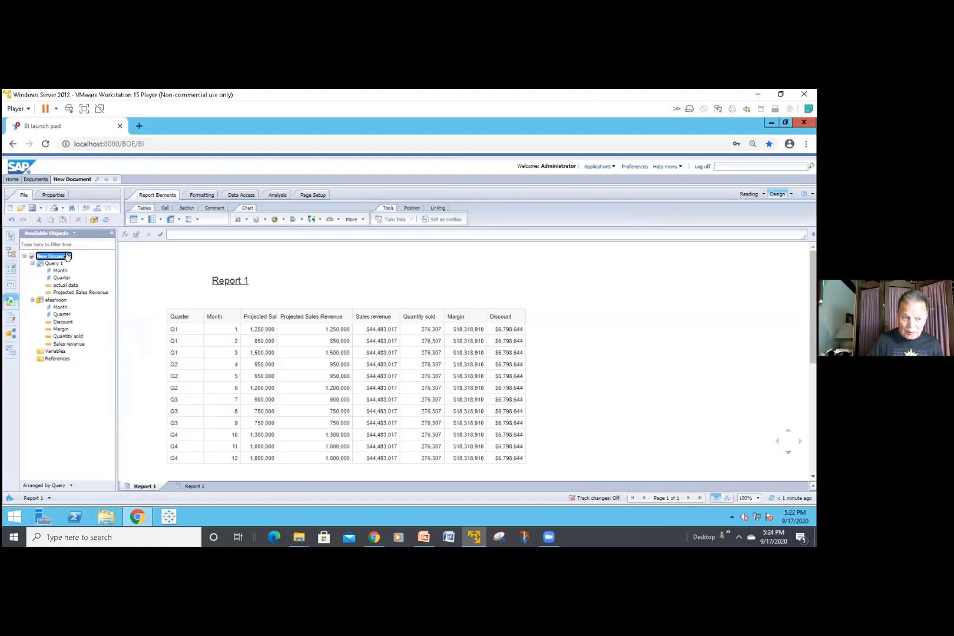
pyautogui.click(241, 195)
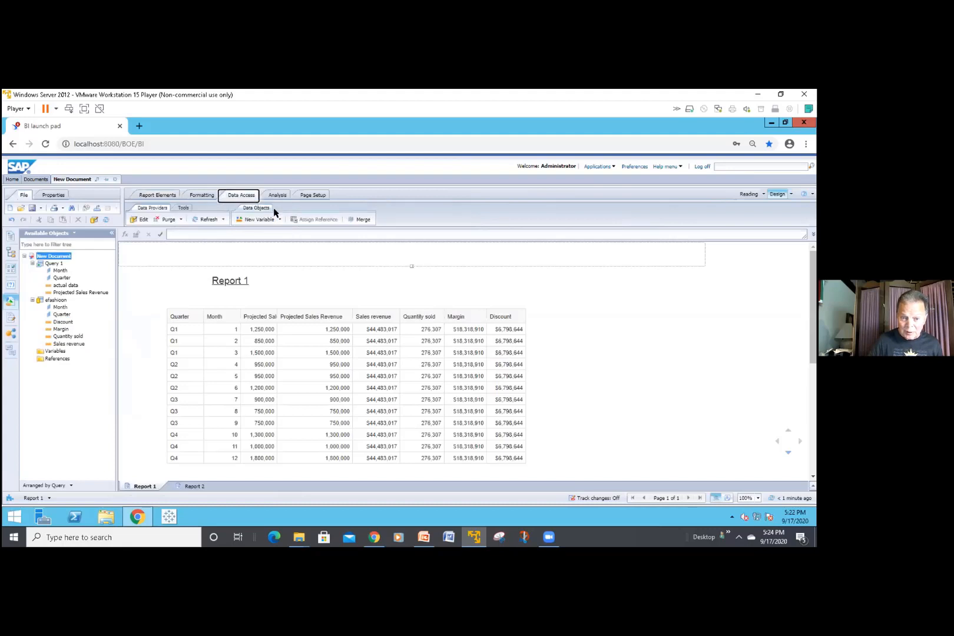
pyautogui.click(361, 219)
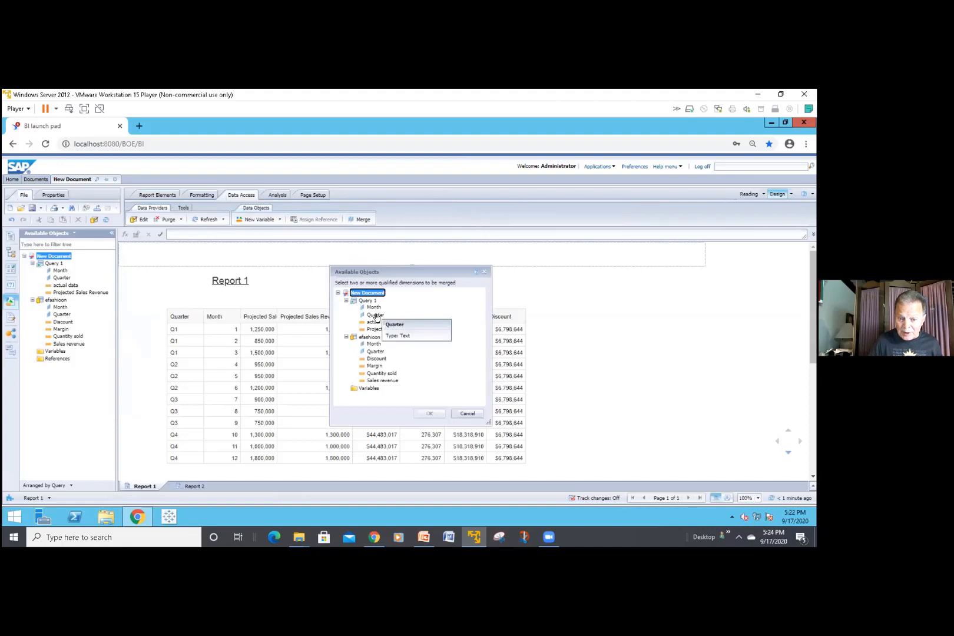
pyautogui.click(375, 315)
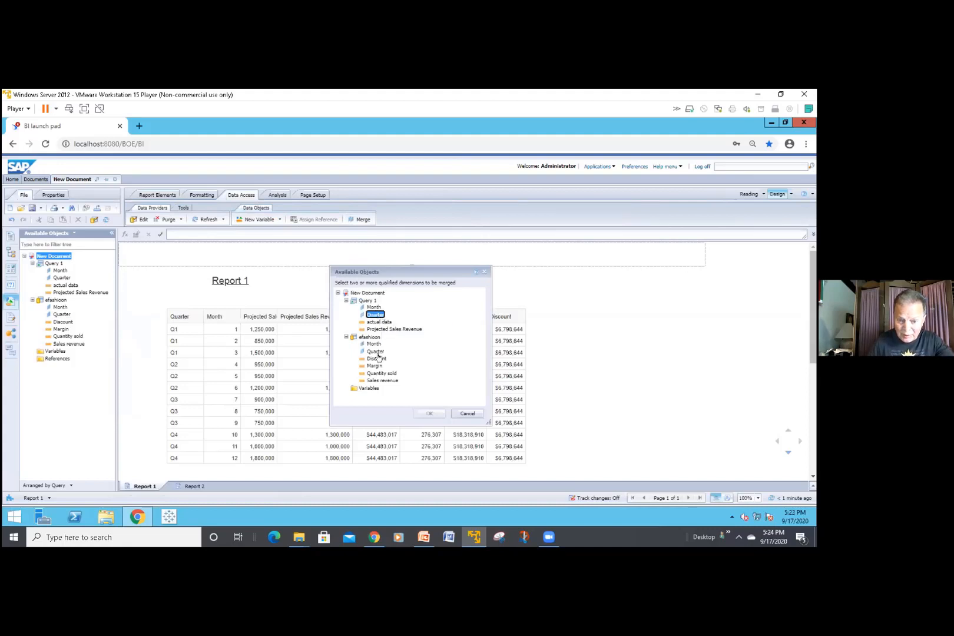
pyautogui.keyDown('ctrl'); pyautogui.click(377, 351); pyautogui.keyUp('ctrl')
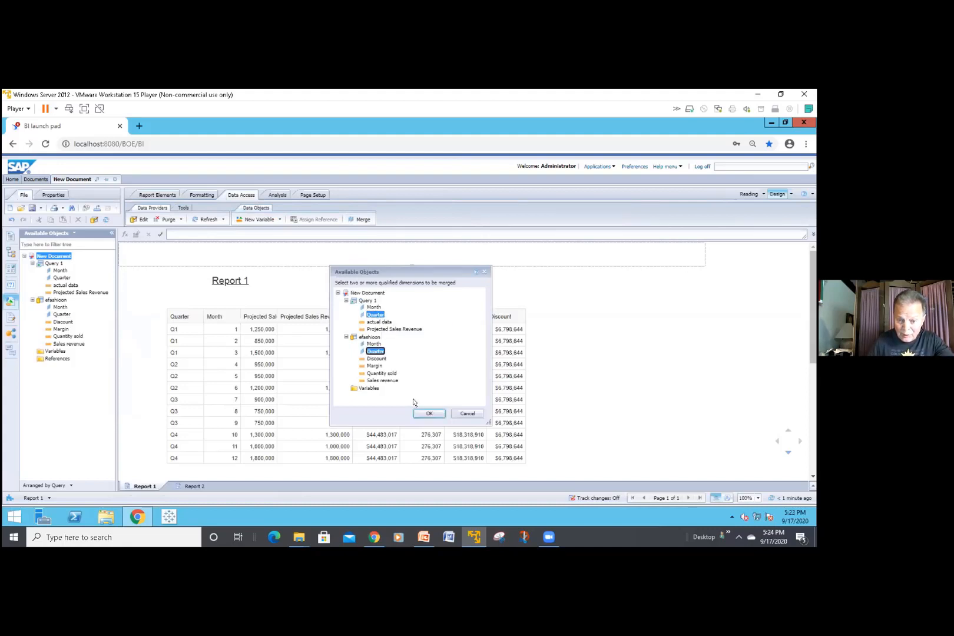
pyautogui.click(423, 414)
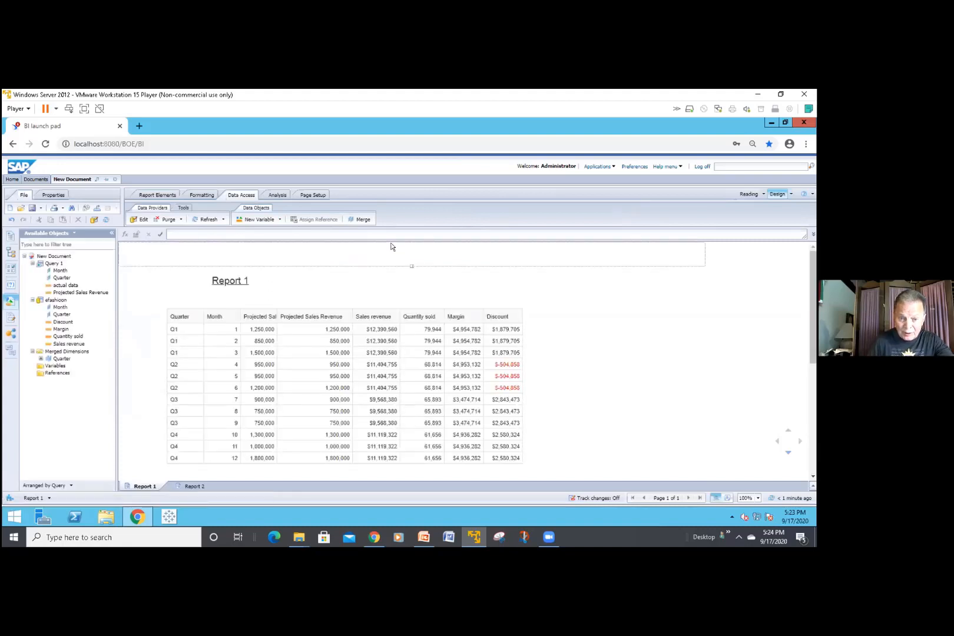
pyautogui.click(361, 219)
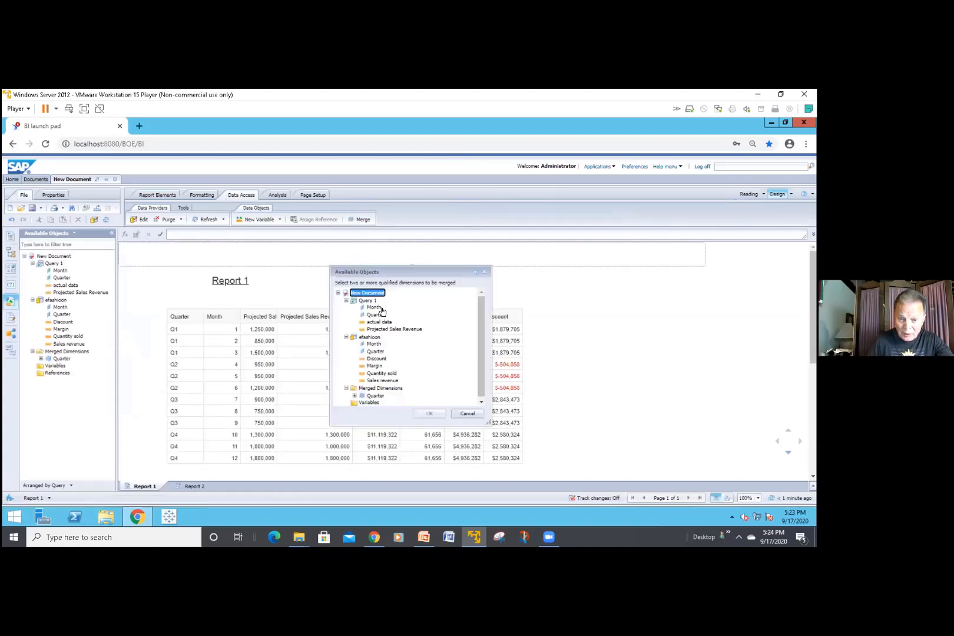
pyautogui.click(372, 307)
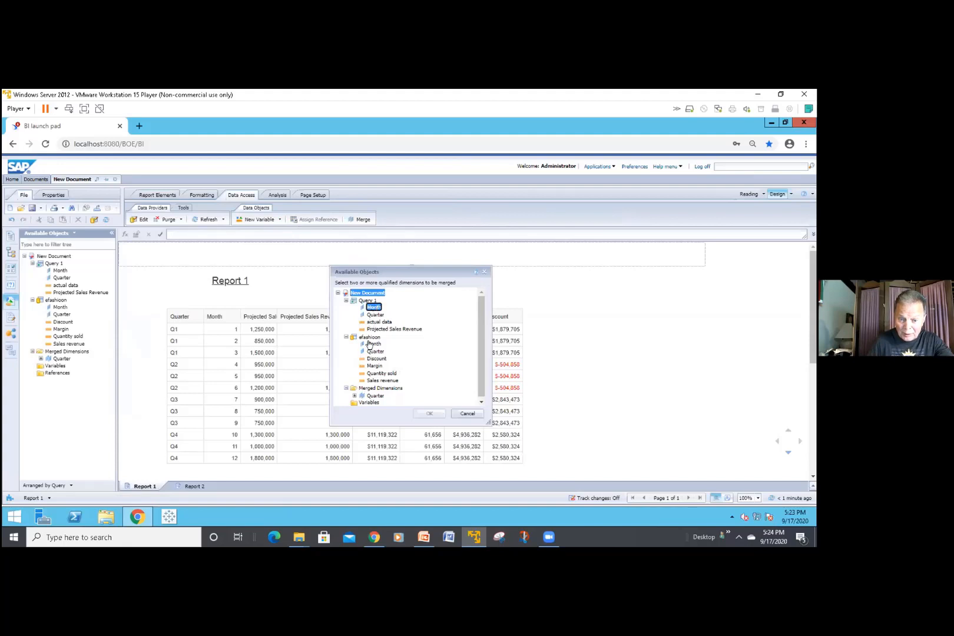
pyautogui.keyDown('ctrl'); pyautogui.click(373, 344); pyautogui.keyUp('ctrl')
pyautogui.moveTo(469, 540)
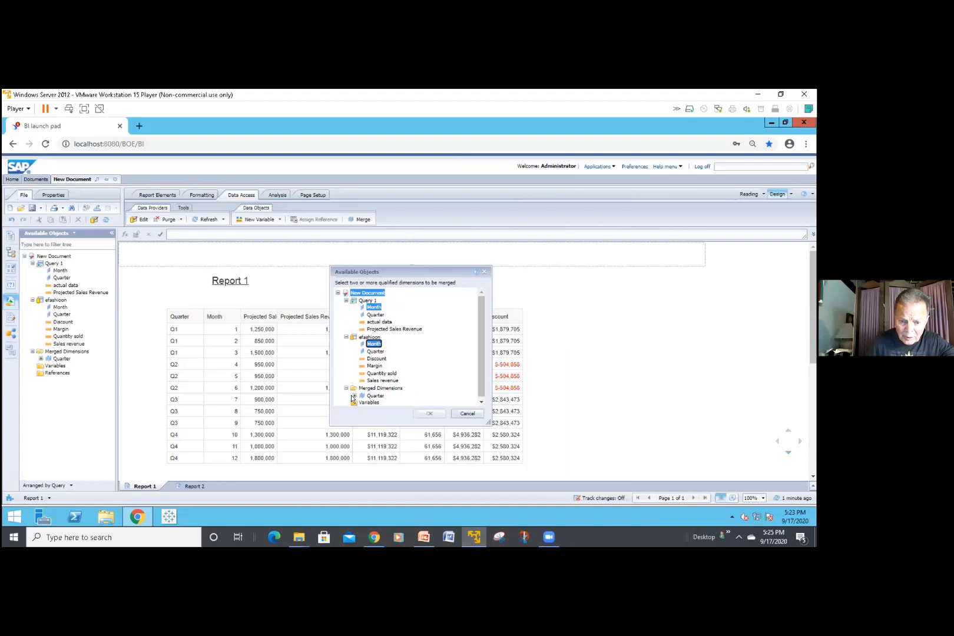
pyautogui.click(466, 413)
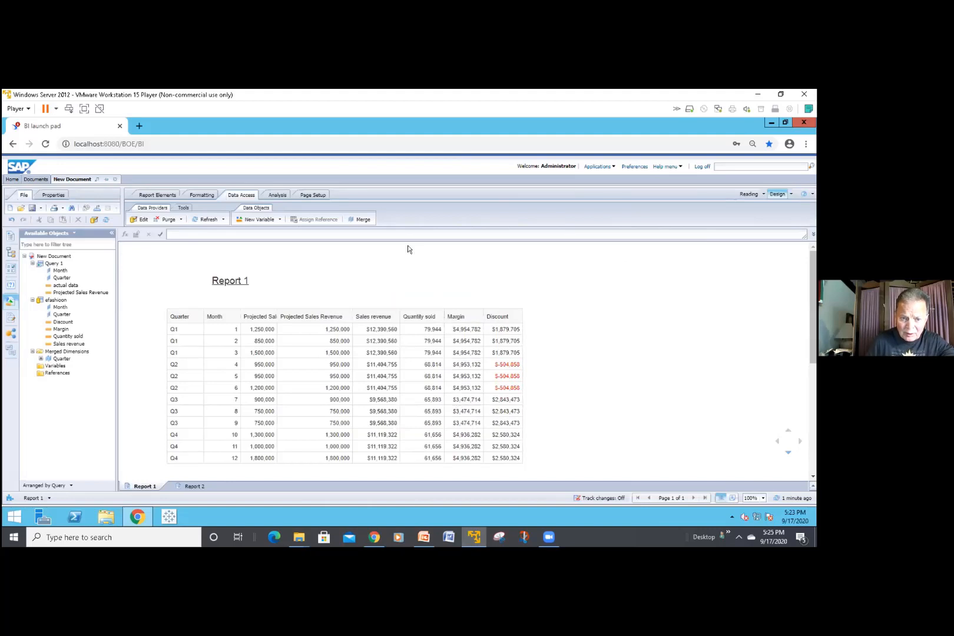
# Step: Merge the Month dimensions of Query 1 and efashioon, and expand the merged Month and Quarter dimensions to show their source objects
pyautogui.click(363, 219)
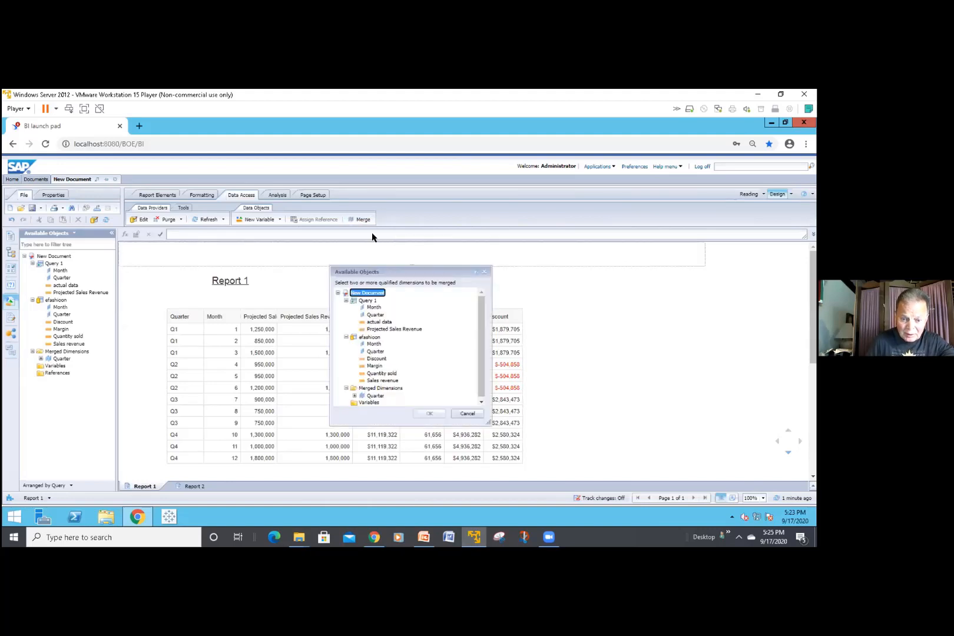
pyautogui.click(373, 307)
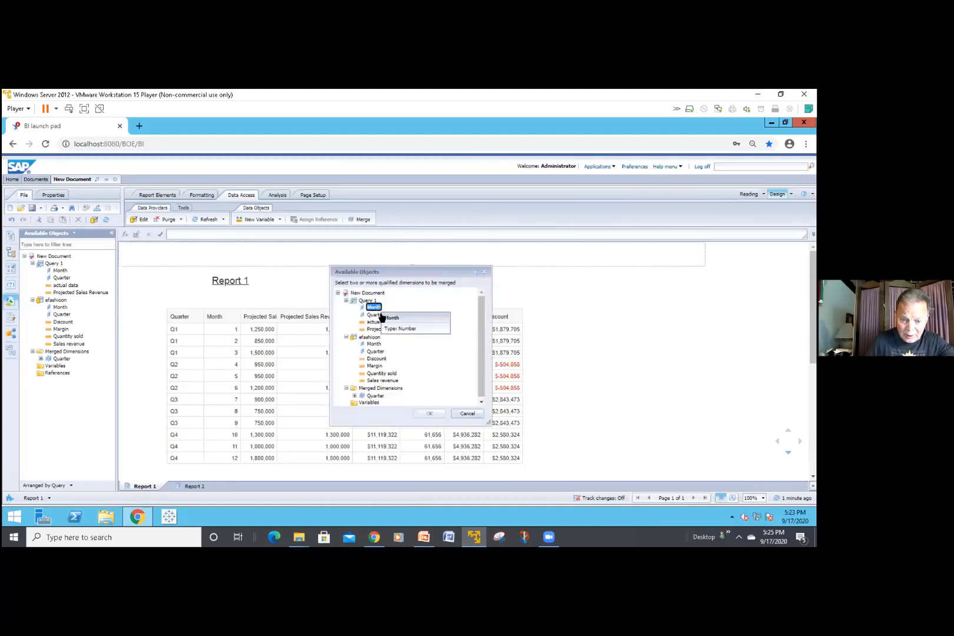
pyautogui.keyDown('ctrl'); pyautogui.click(373, 344); pyautogui.keyUp('ctrl')
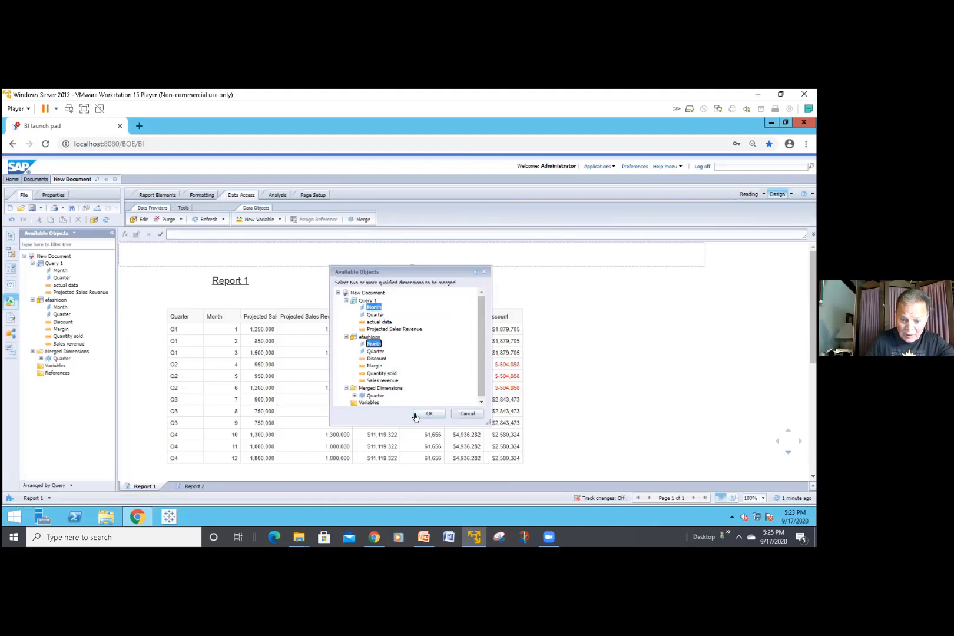
pyautogui.click(424, 413)
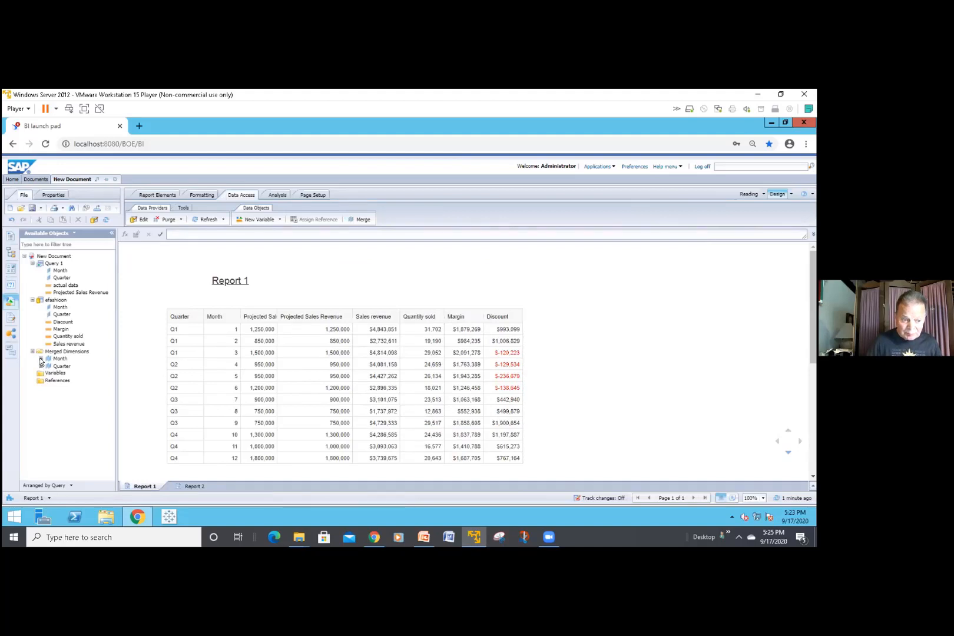
pyautogui.click(41, 359)
pyautogui.click(41, 381)
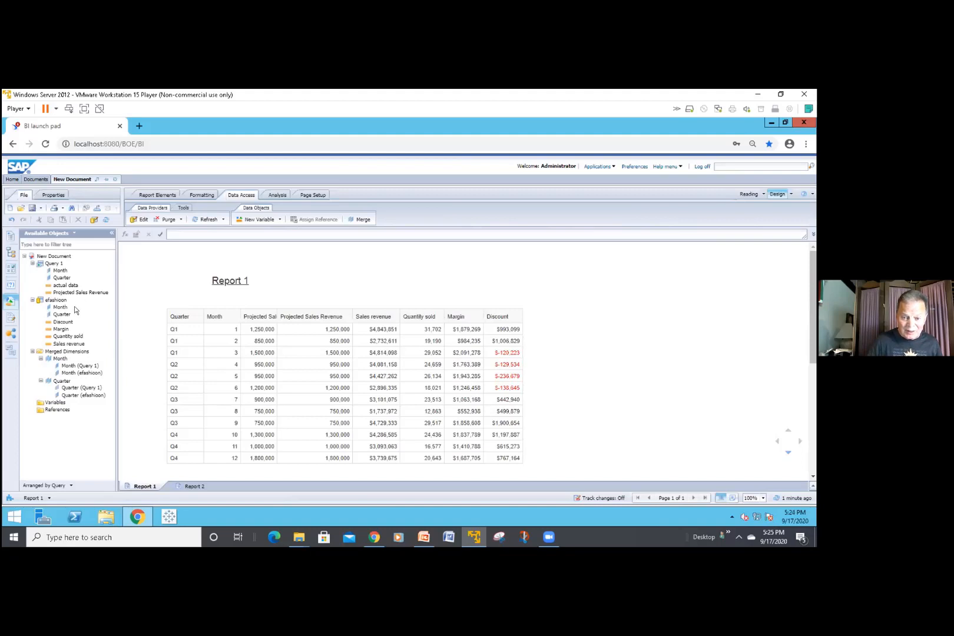
# Step: Unmerge the merged Month dimension and accept removing its instances from the report
pyautogui.click(57, 359)
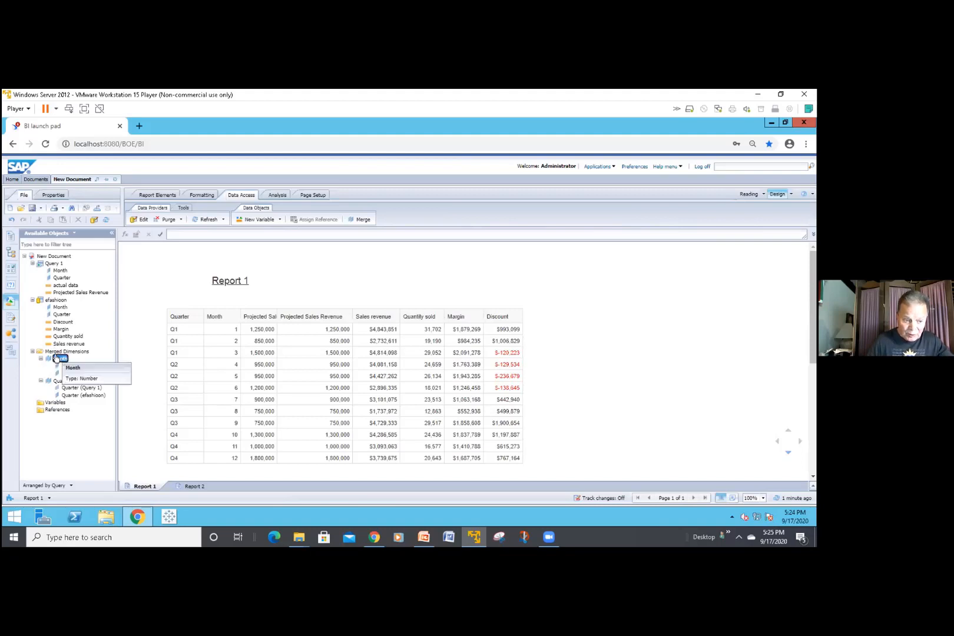
pyautogui.rightClick(56, 358)
pyautogui.moveTo(77, 389)
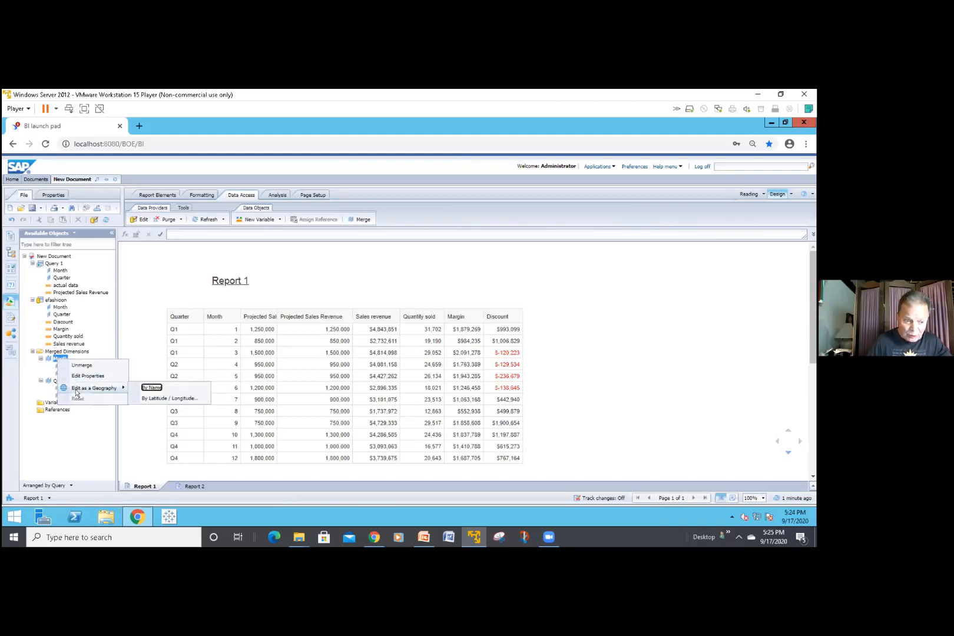
pyautogui.click(90, 366)
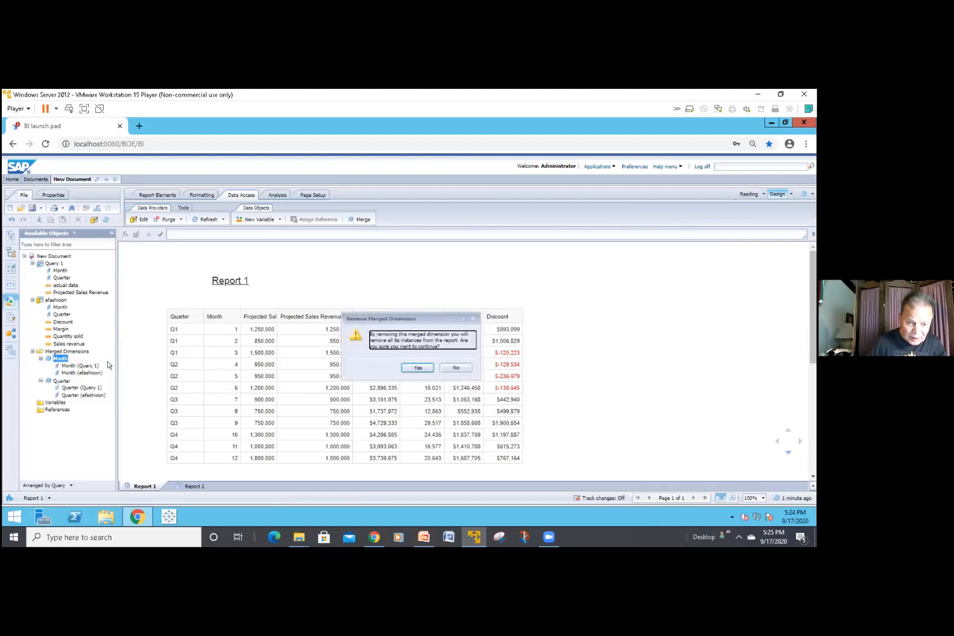
pyautogui.click(430, 368)
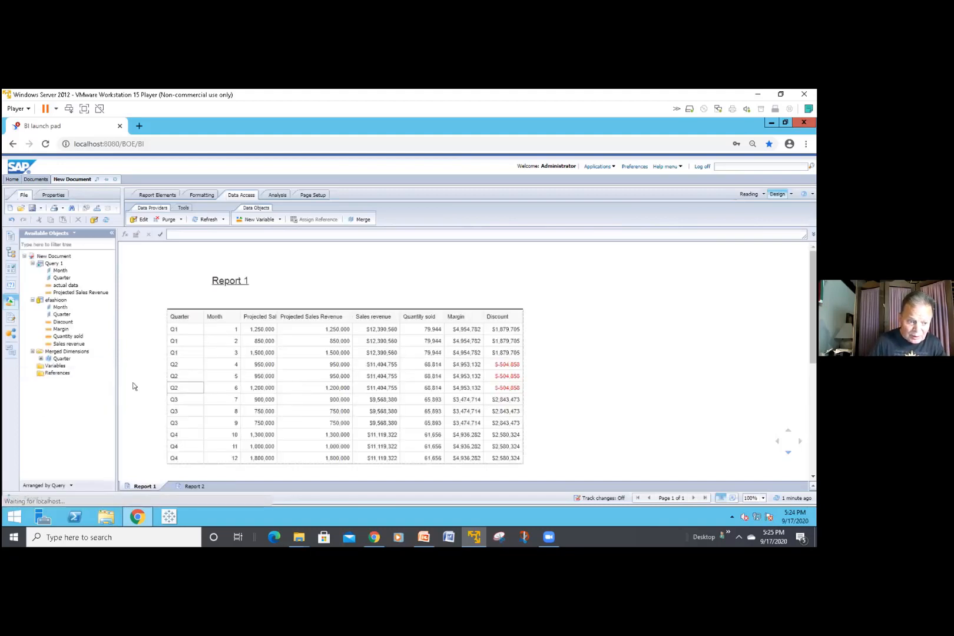
# Step: Unmerge the merged Quarter dimension and accept removing its instances from the report
pyautogui.click(40, 358)
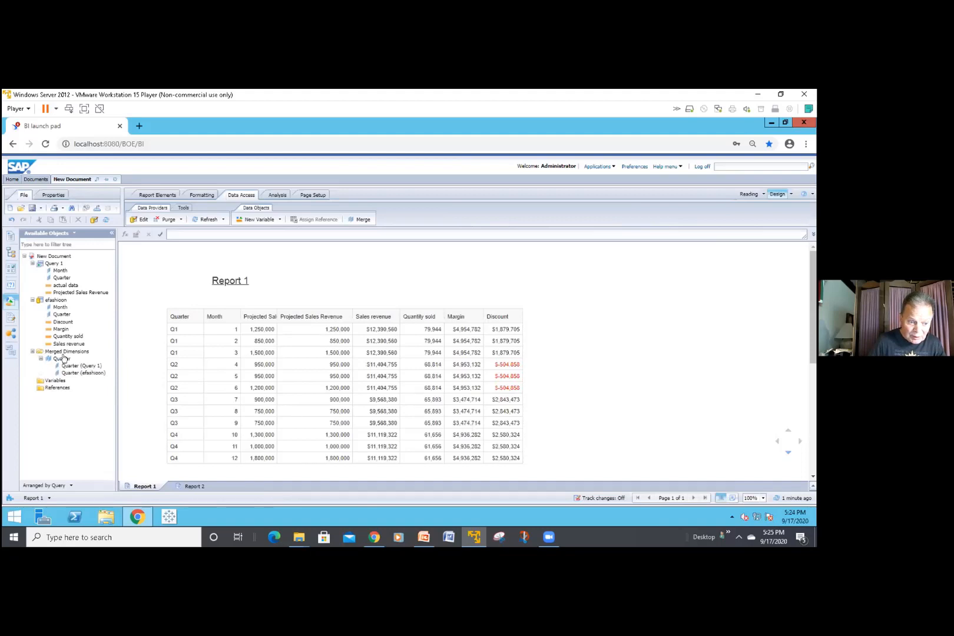
pyautogui.click(64, 359)
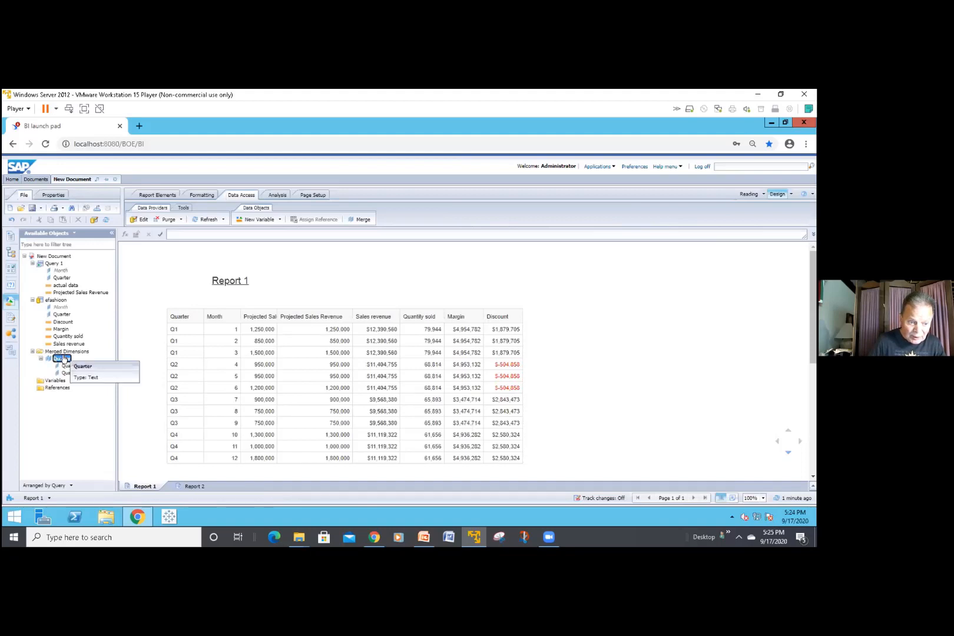
pyautogui.rightClick(64, 359)
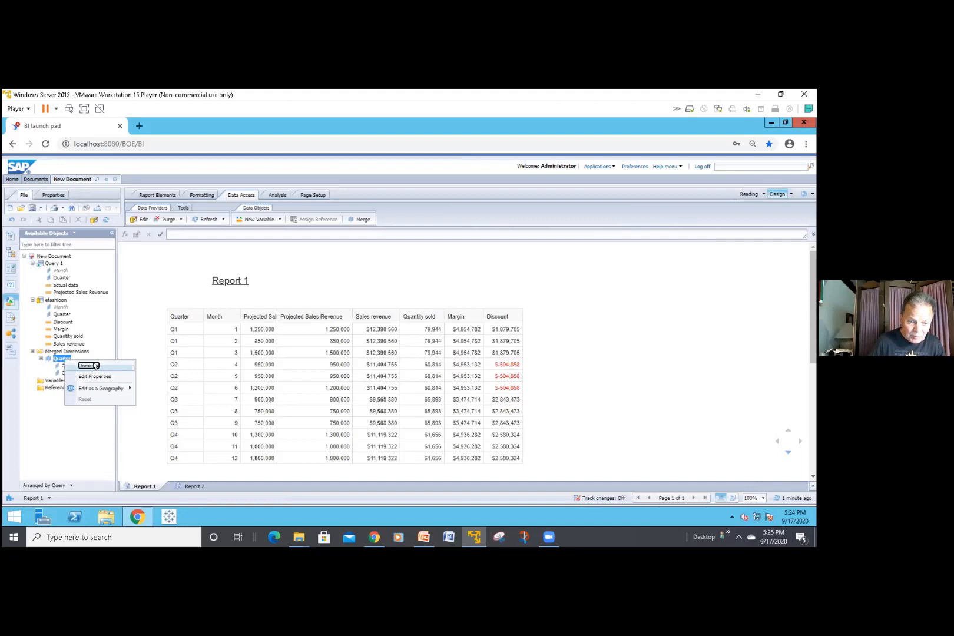
pyautogui.click(89, 366)
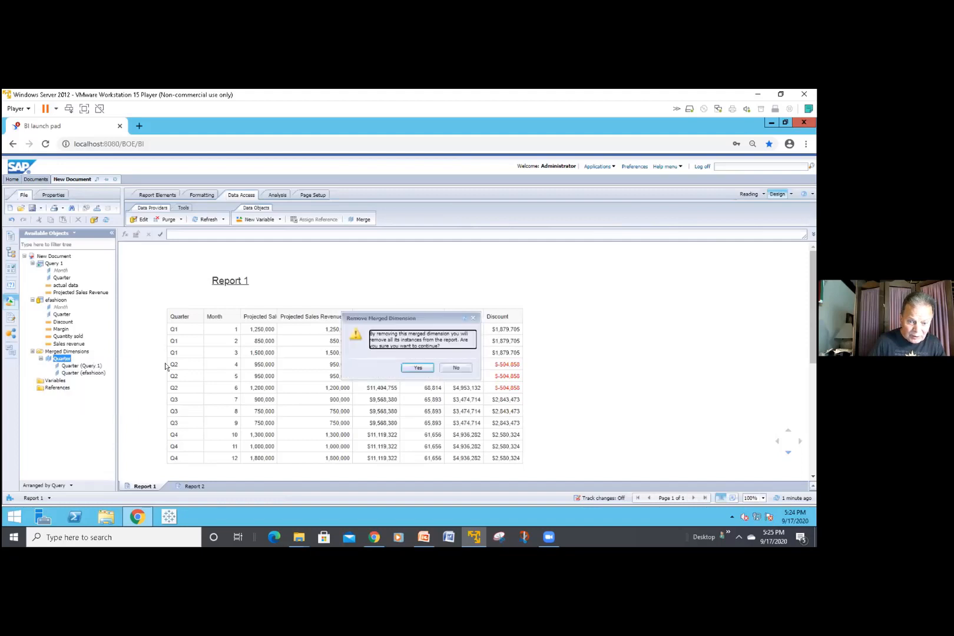
pyautogui.click(407, 370)
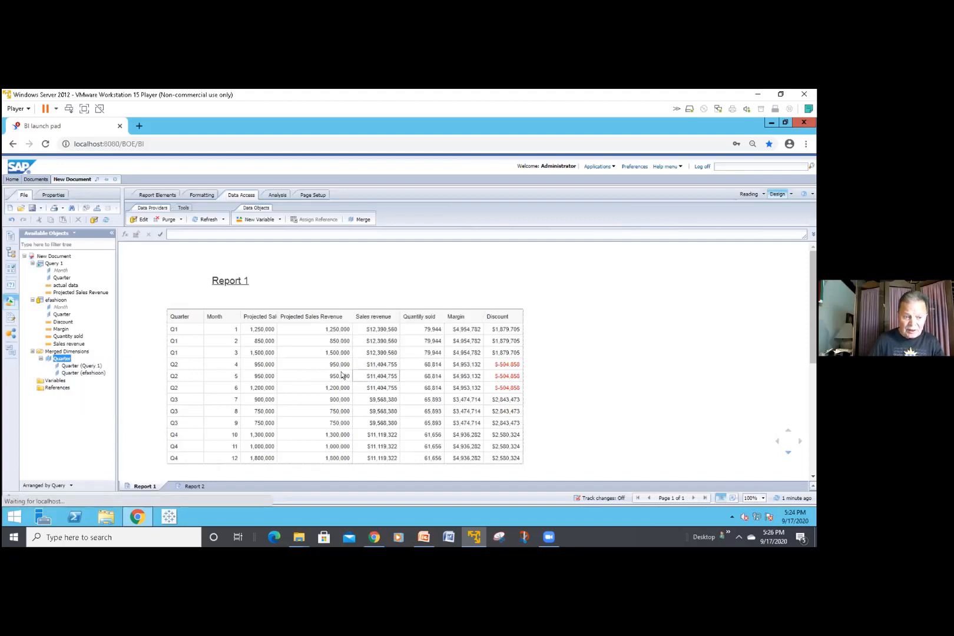
# Step: Merge the Quarter dimensions of Query 1 and efashioon again, using the two objects selected among the document's available objects
pyautogui.click(62, 278)
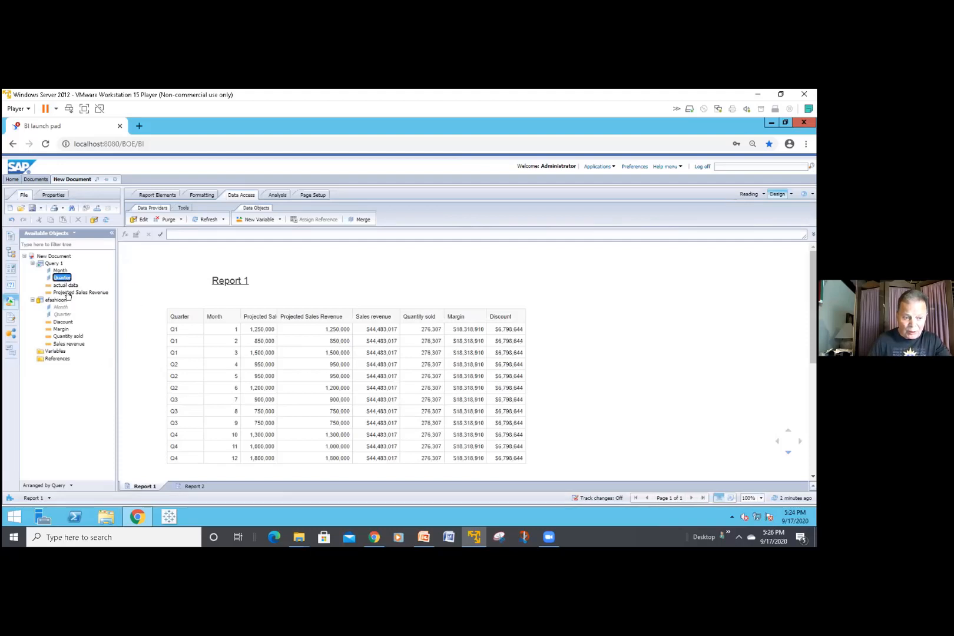
pyautogui.keyDown('ctrl'); pyautogui.click(64, 315); pyautogui.keyUp('ctrl')
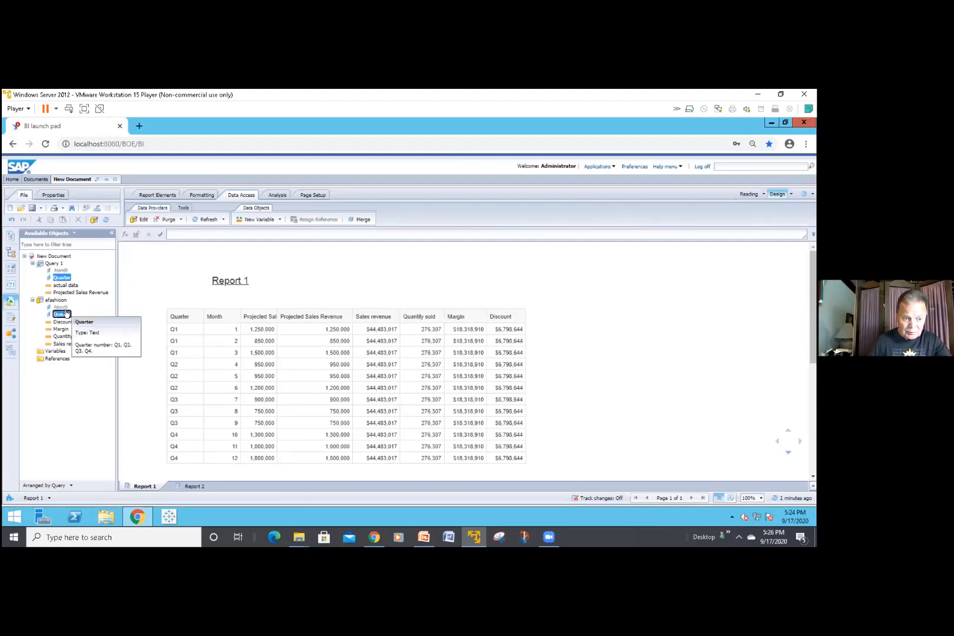
pyautogui.rightClick(65, 314)
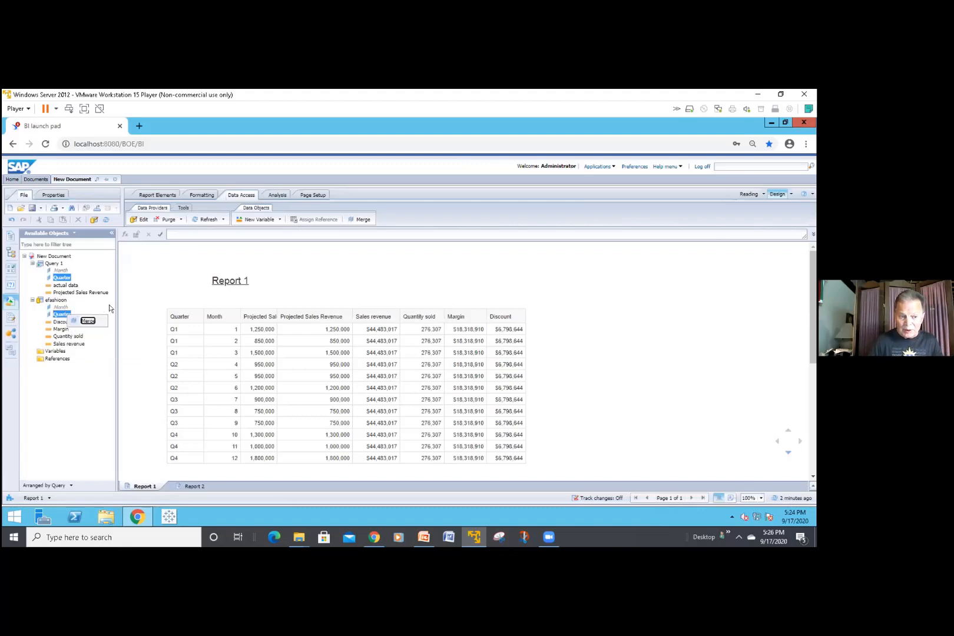
pyautogui.click(124, 310)
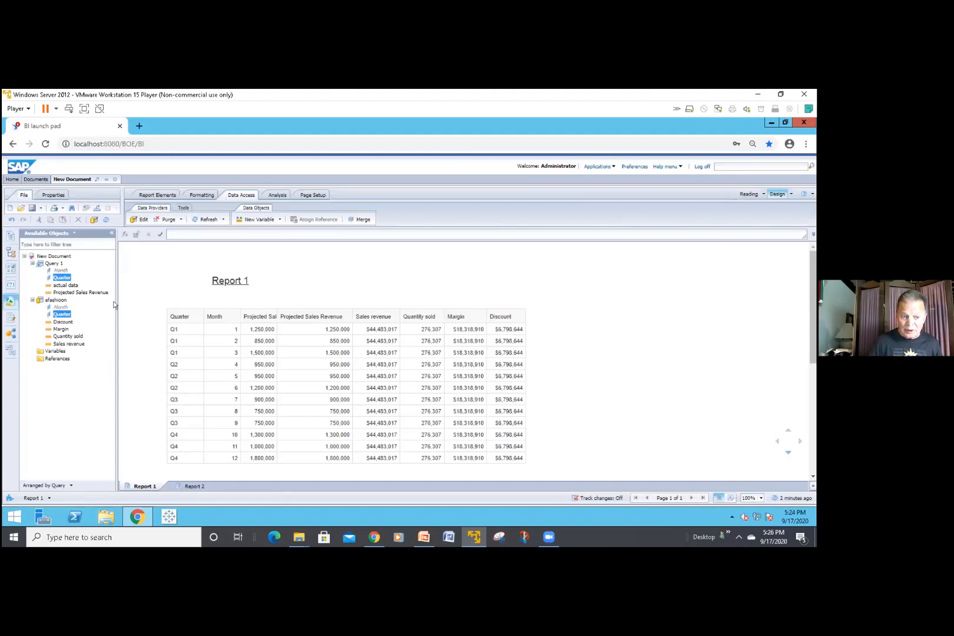
pyautogui.click(207, 274)
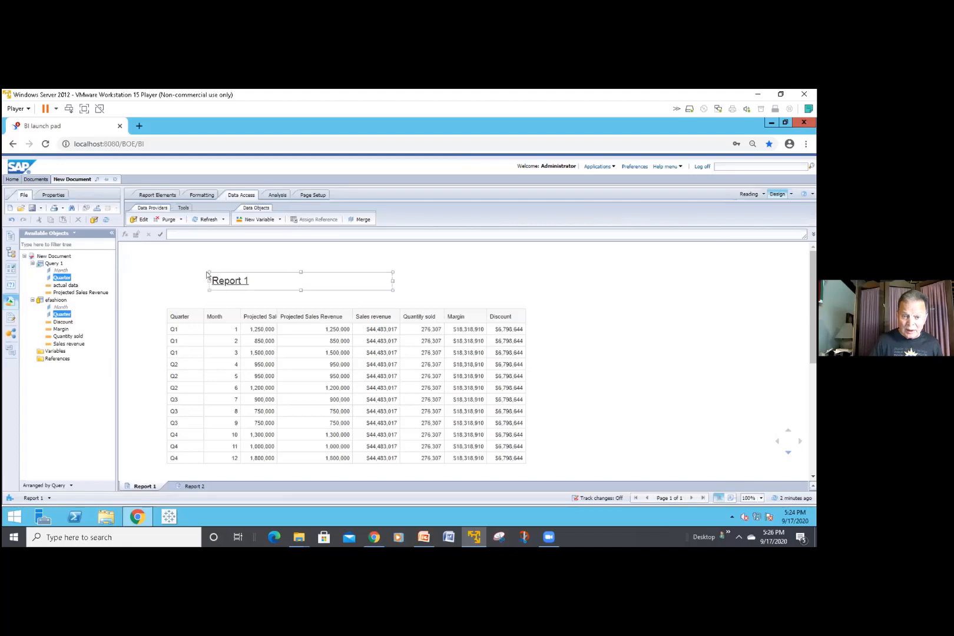
pyautogui.click(320, 253)
pyautogui.click(362, 220)
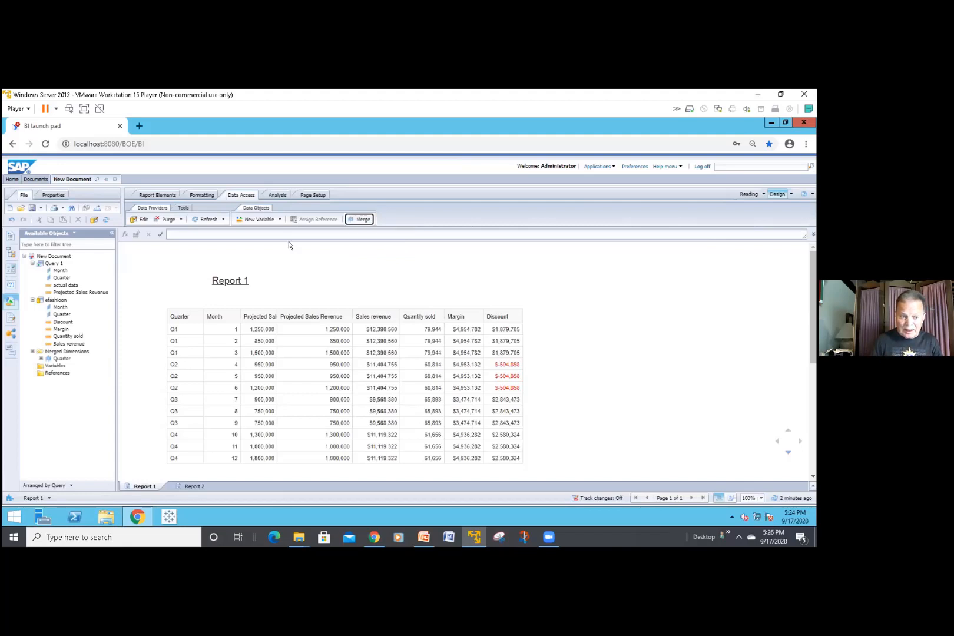
pyautogui.click(289, 247)
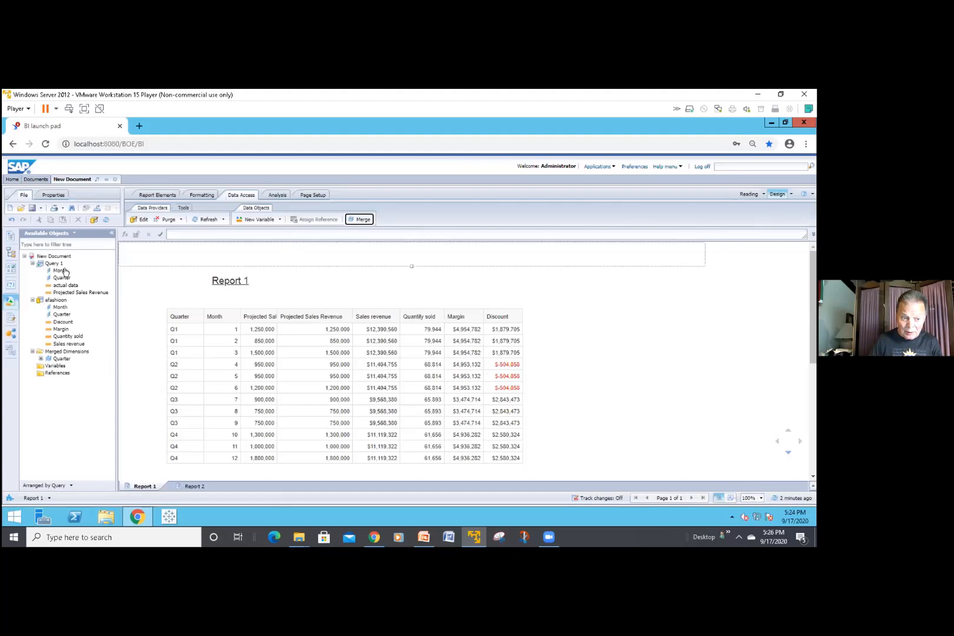
# Step: Merge the Month dimensions of Query 1 and efashioon again, and expand the merged Month and Quarter dimensions to show their source objects
pyautogui.click(65, 271)
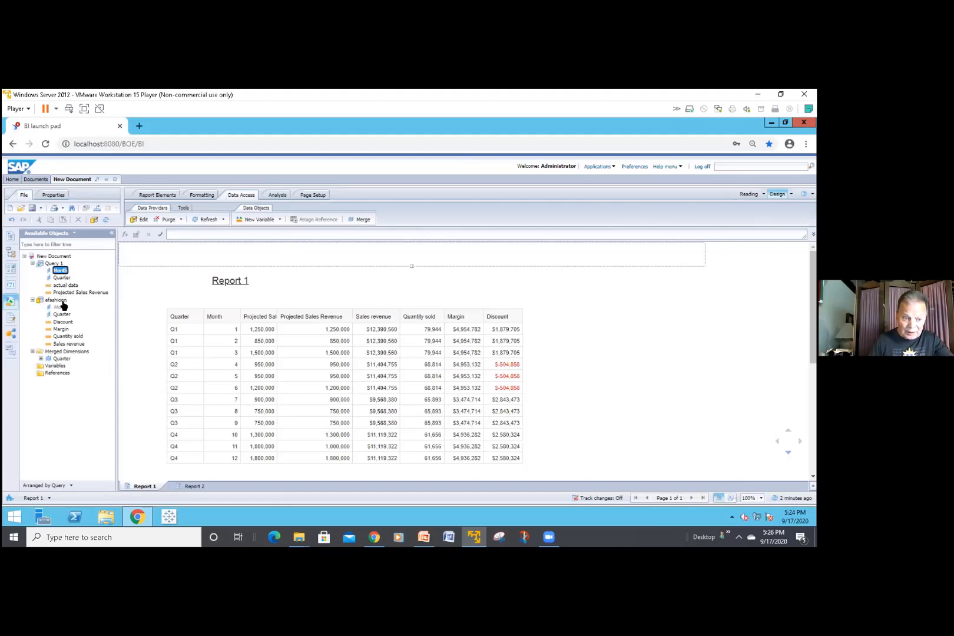
pyautogui.keyDown('ctrl'); pyautogui.click(62, 307); pyautogui.keyUp('ctrl')
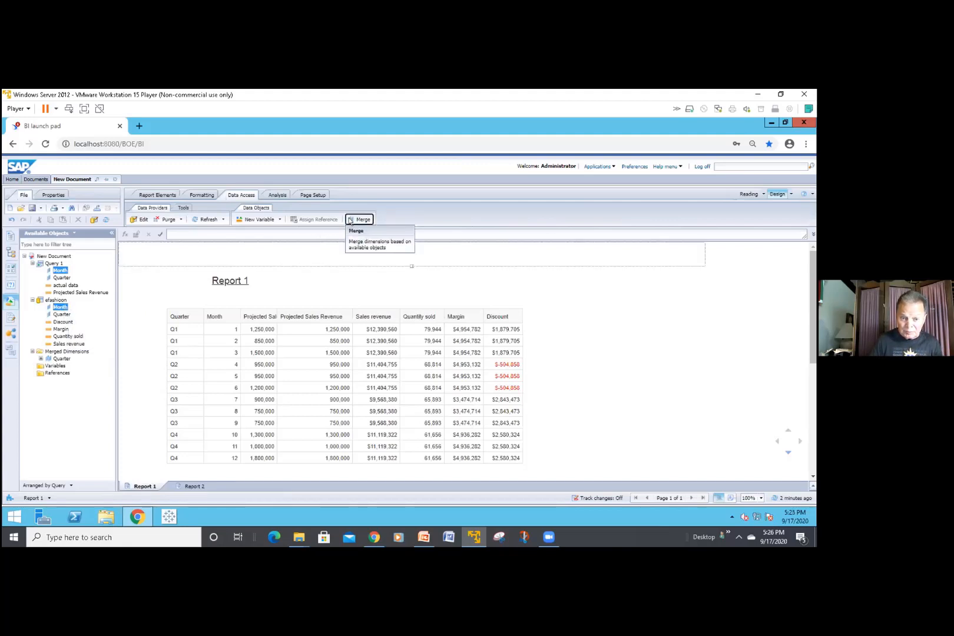
pyautogui.click(350, 220)
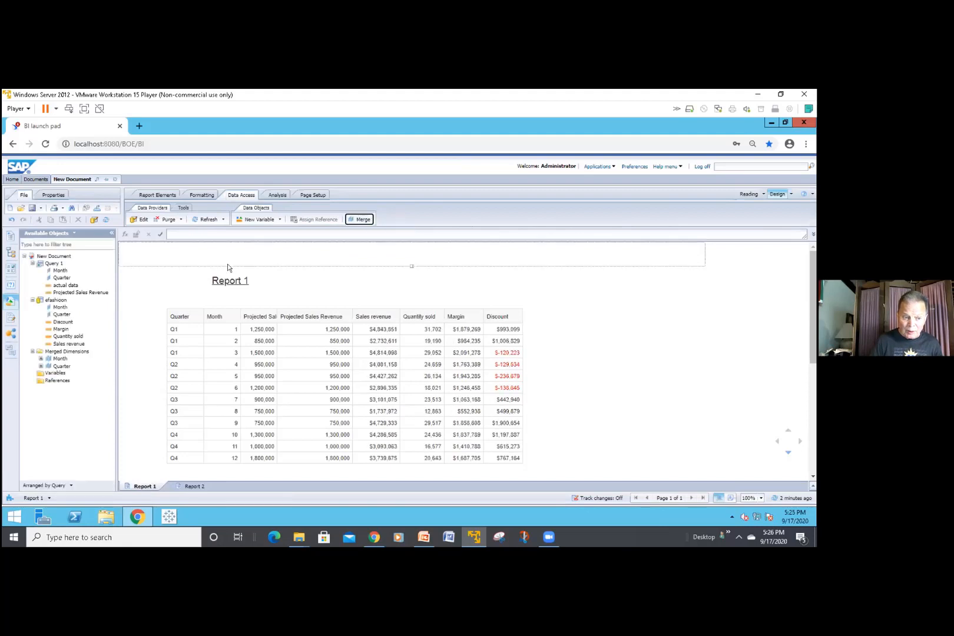
pyautogui.click(41, 359)
pyautogui.click(40, 381)
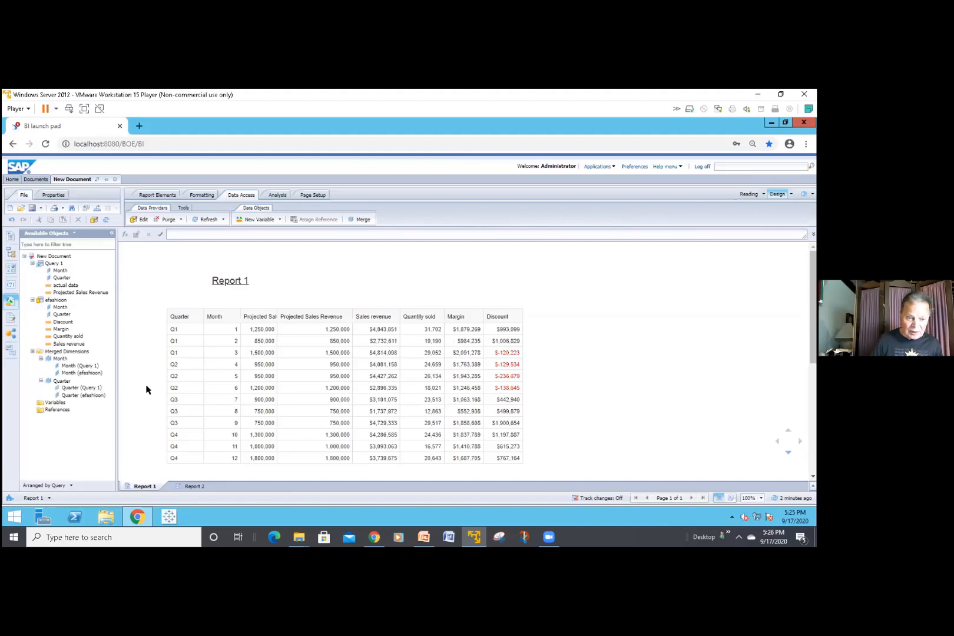
# Step: Check the formulas behind the table's Quarter and Month columns, and replace the Quarter column's object with the merged Quarter dimension
pyautogui.click(182, 354)
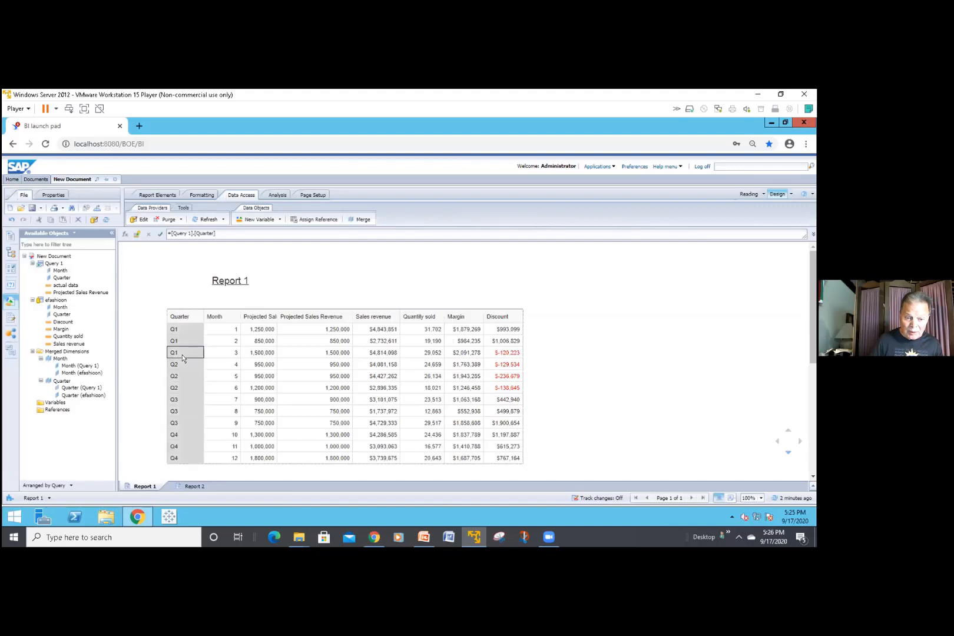
pyautogui.click(213, 353)
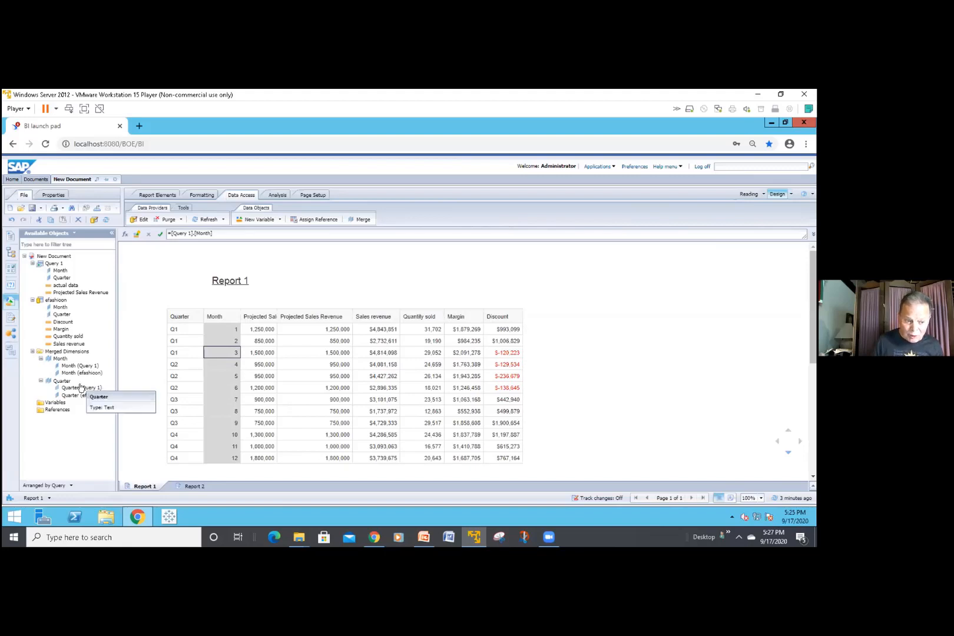
pyautogui.click(62, 381)
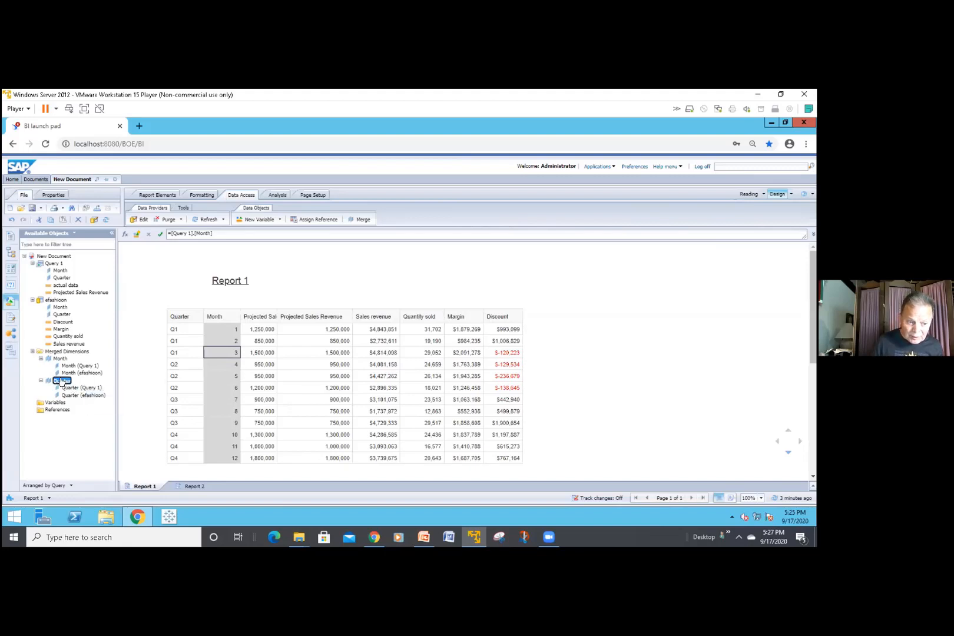
pyautogui.moveTo(62, 381); pyautogui.dragTo(188, 390)
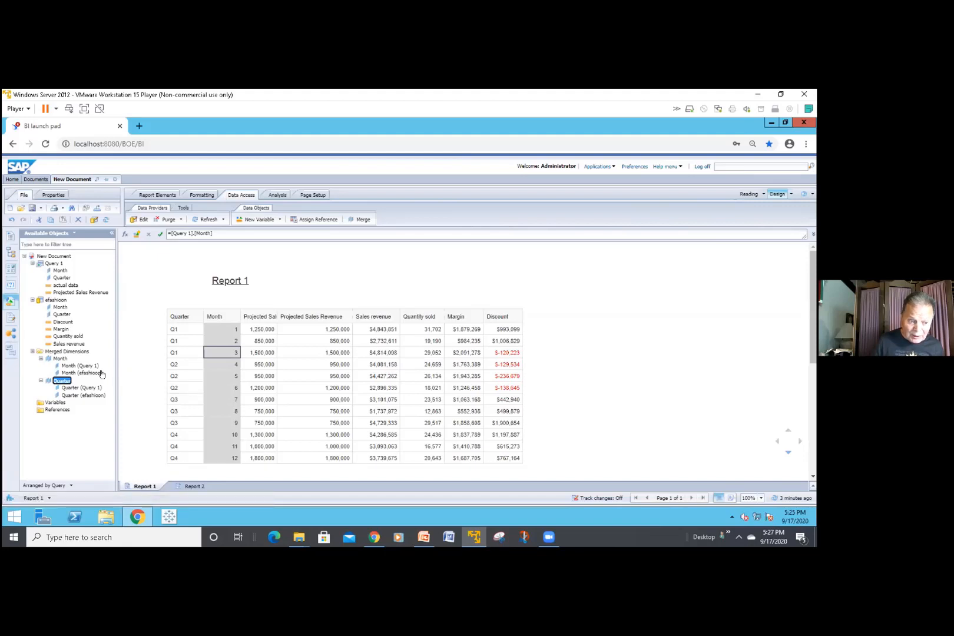
# Step: Replace the table's Month column object with the merged Month dimension, undoing any misplaced insertion, and expand both merged dimensions again
pyautogui.moveTo(63, 358); pyautogui.dragTo(218, 379)
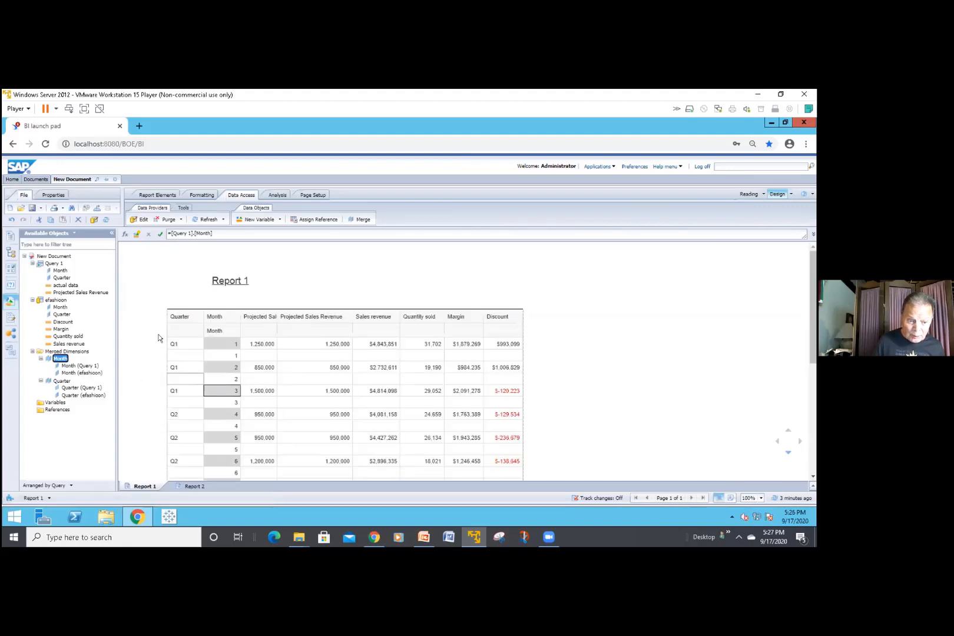
pyautogui.click(12, 221)
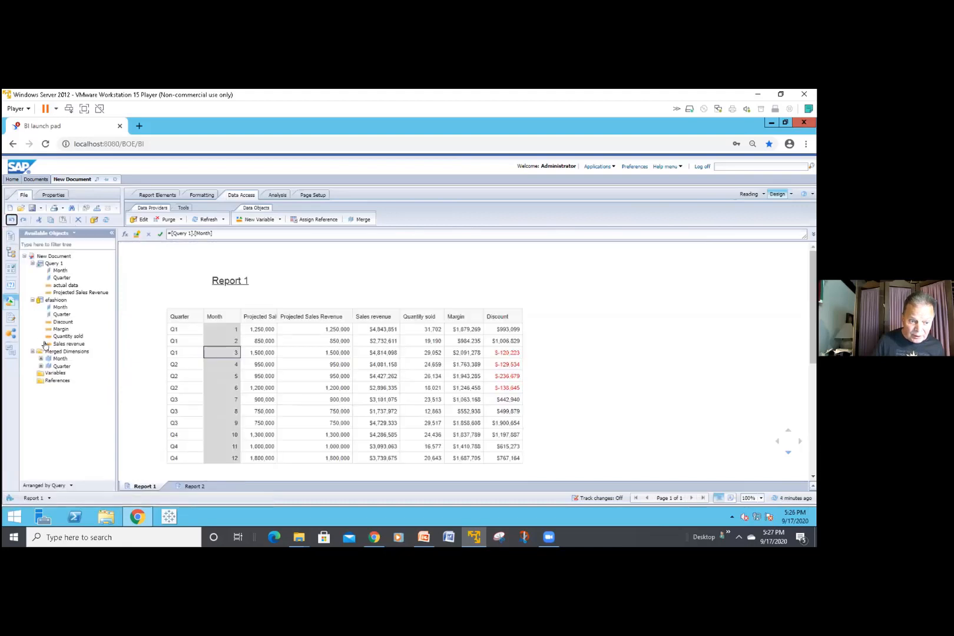
pyautogui.moveTo(60, 358); pyautogui.dragTo(217, 411)
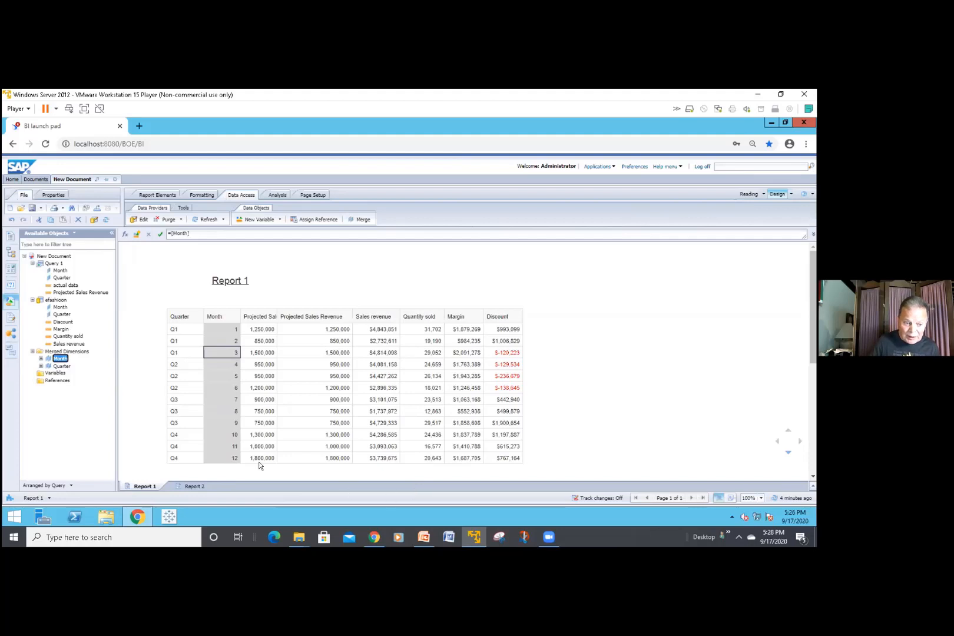
pyautogui.click(40, 359)
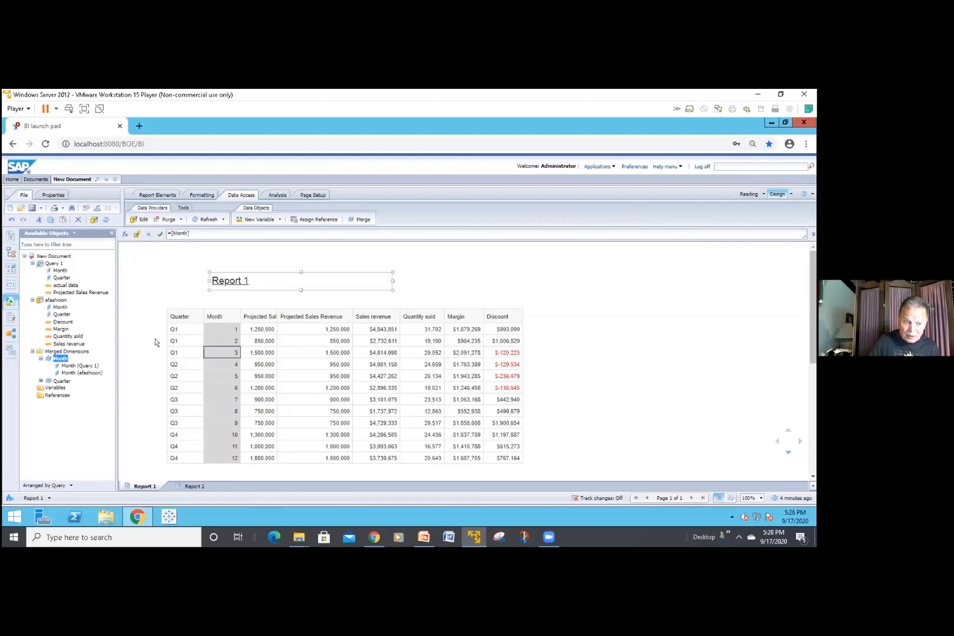
pyautogui.click(40, 381)
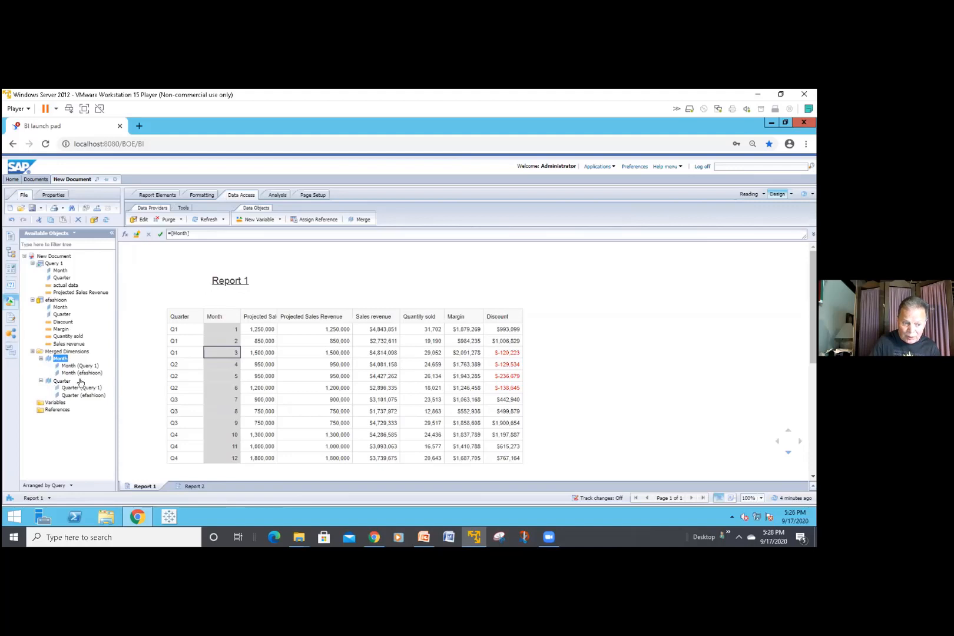
pyautogui.rightClick(63, 381)
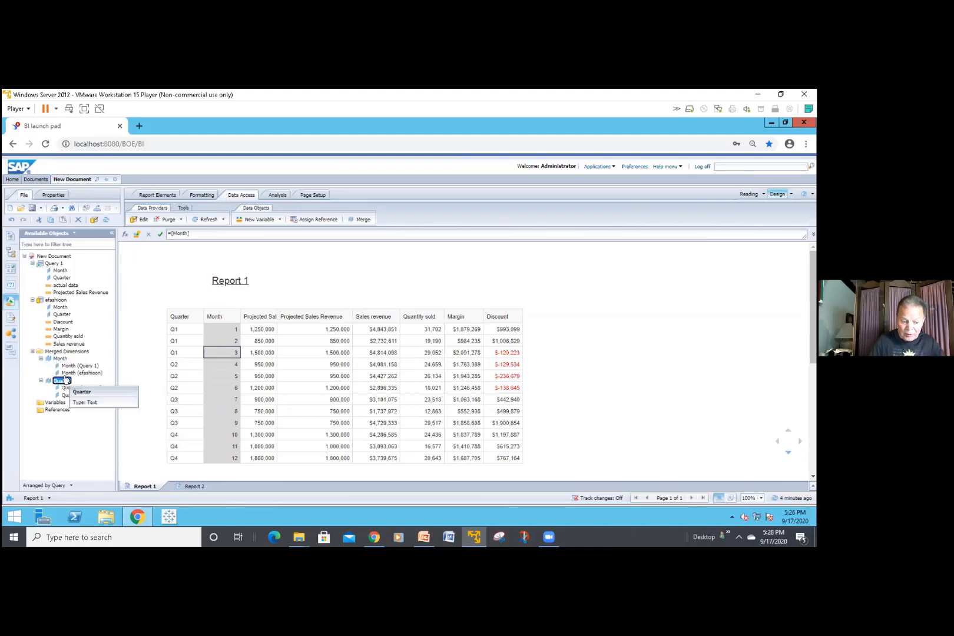
pyautogui.click(64, 383)
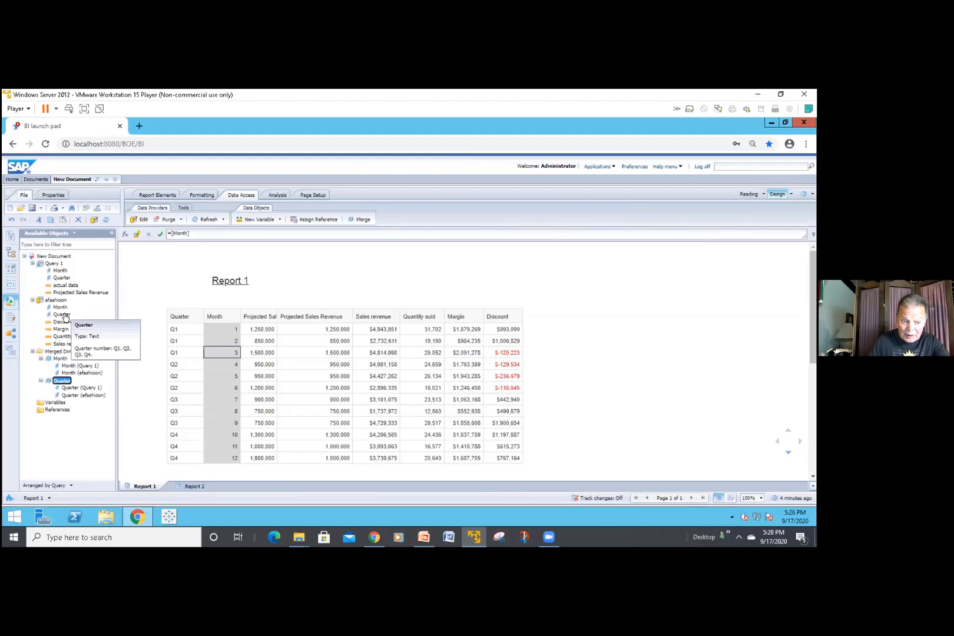
pyautogui.click(62, 315)
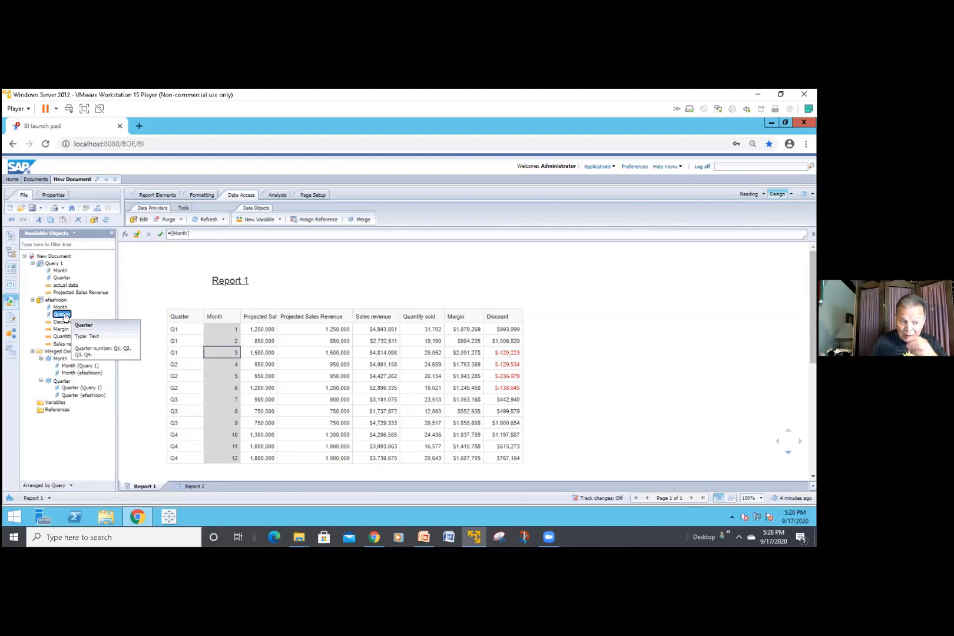
pyautogui.rightClick(64, 315)
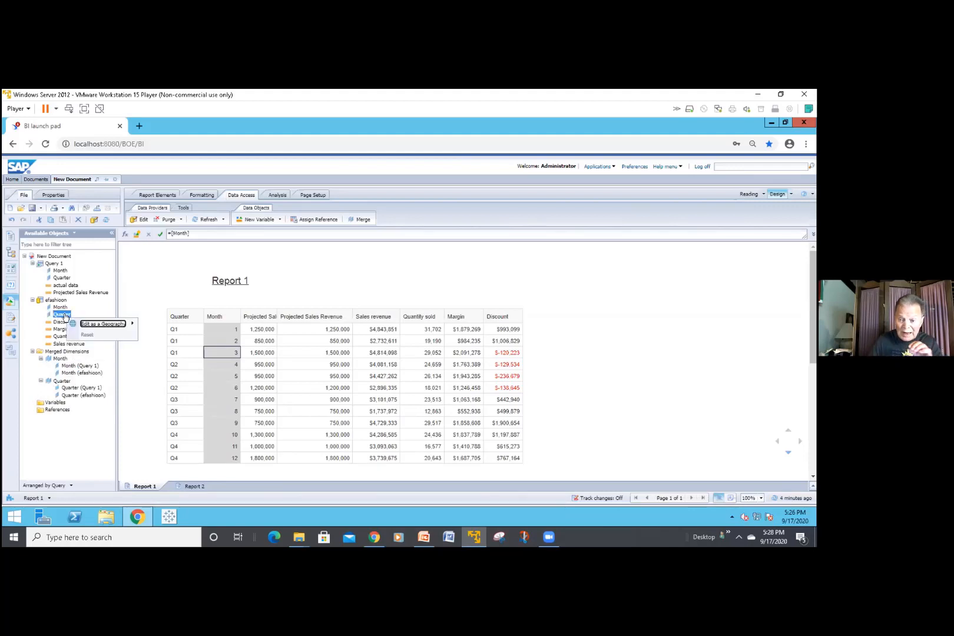
pyautogui.press('Right')
pyautogui.click(129, 416)
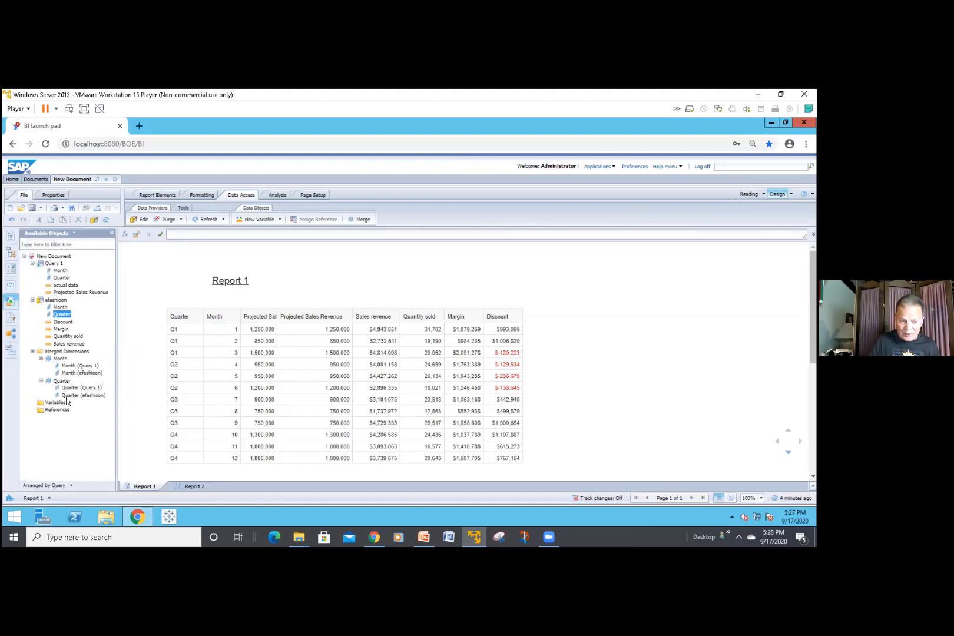
pyautogui.moveTo(73, 396)
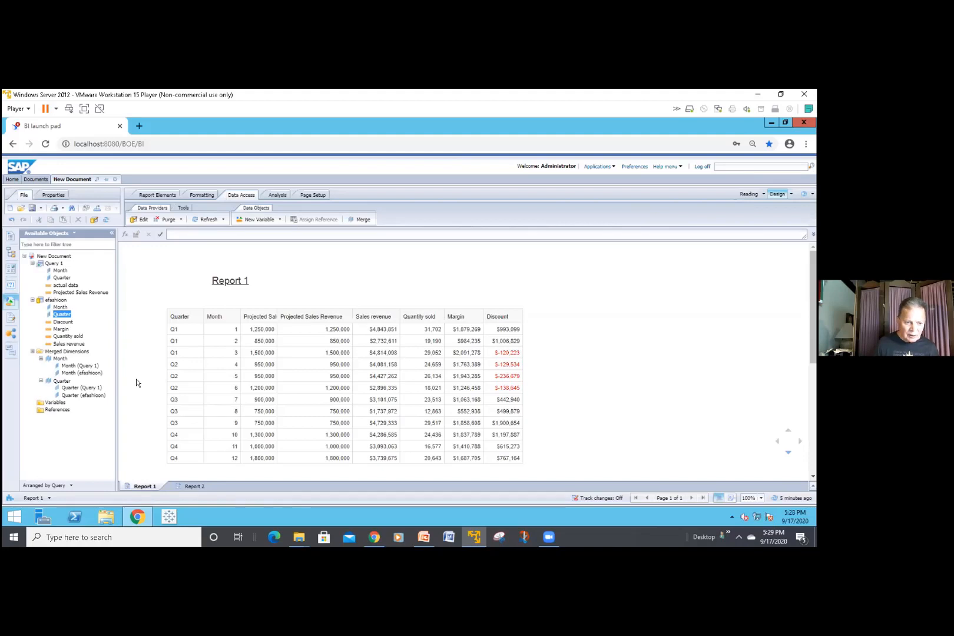
pyautogui.scroll(-1, 131, 316)
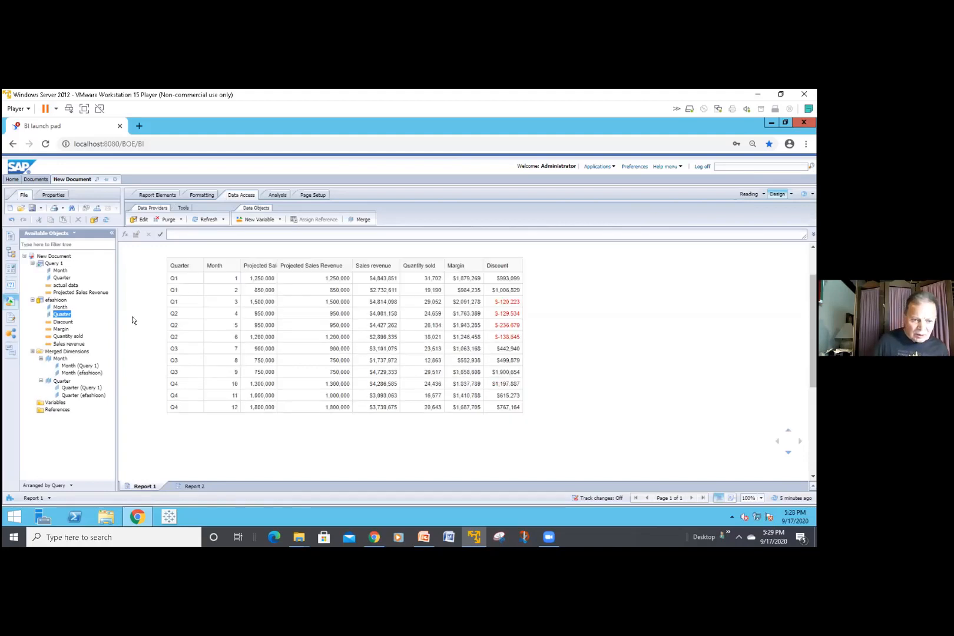
pyautogui.scroll(1, 129, 317)
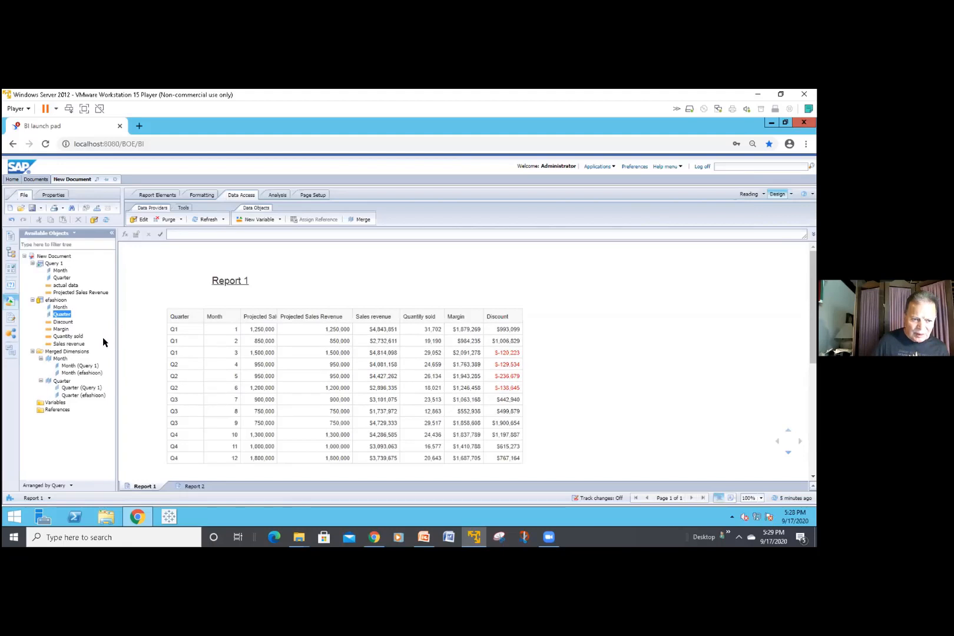